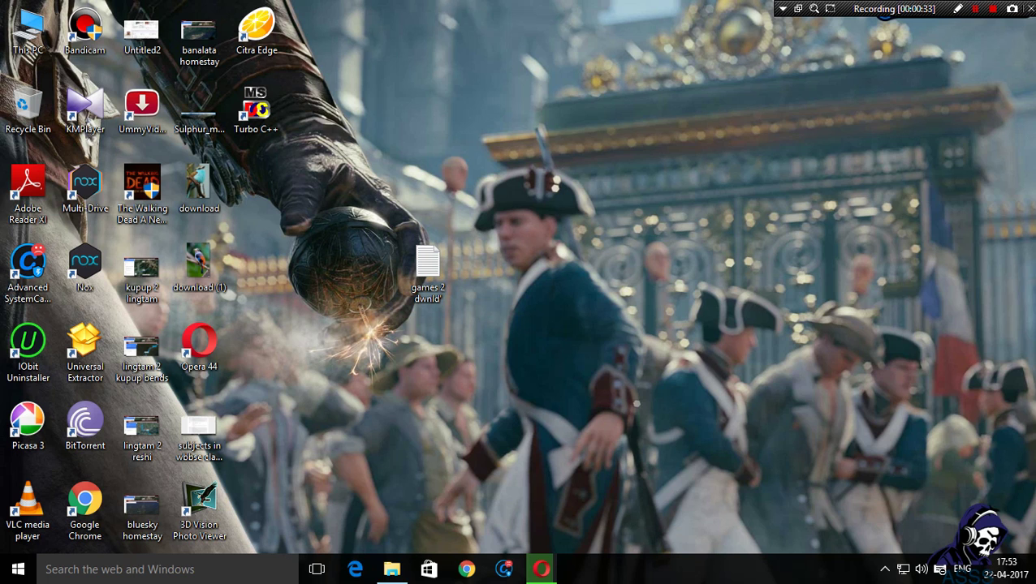
Switch to Opera and circle the Citra download page's web address in red, then clear the drawing
{"action": "left_click", "coordinate": [540, 569]}
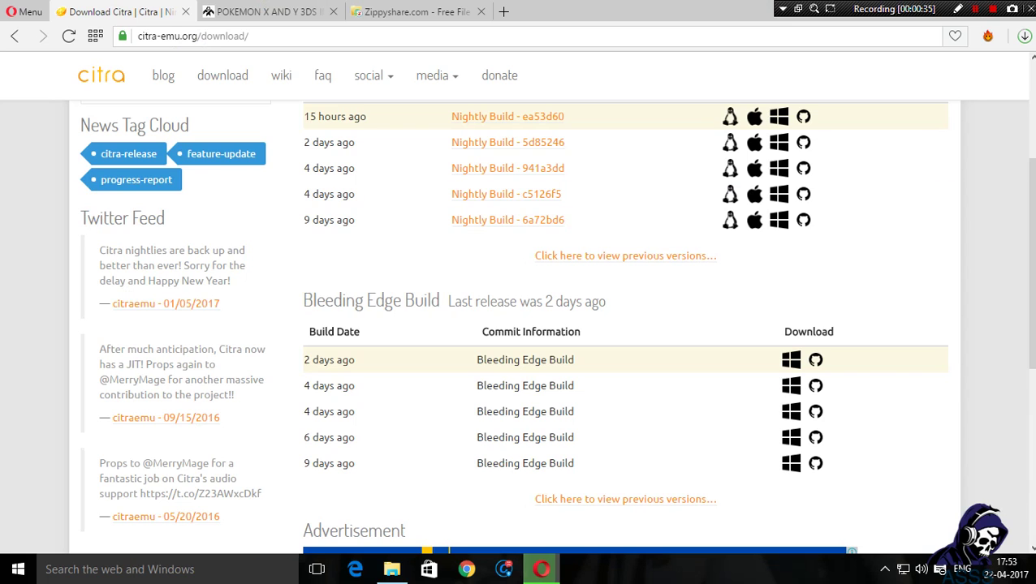
{"action": "scroll", "coordinate": [518, 324], "scroll_direction": "up", "scroll_amount": 3}
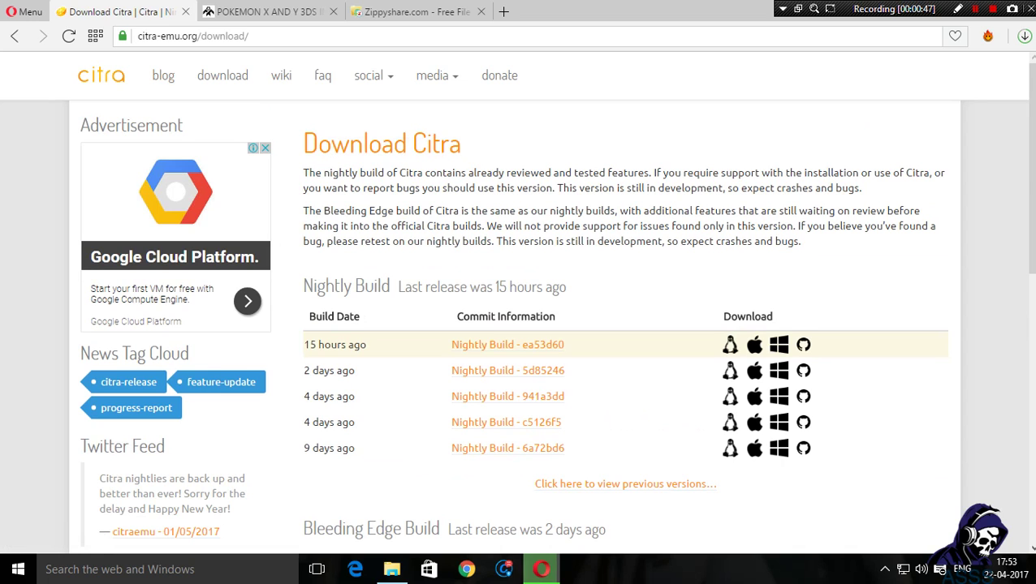
{"action": "left_click", "coordinate": [958, 9]}
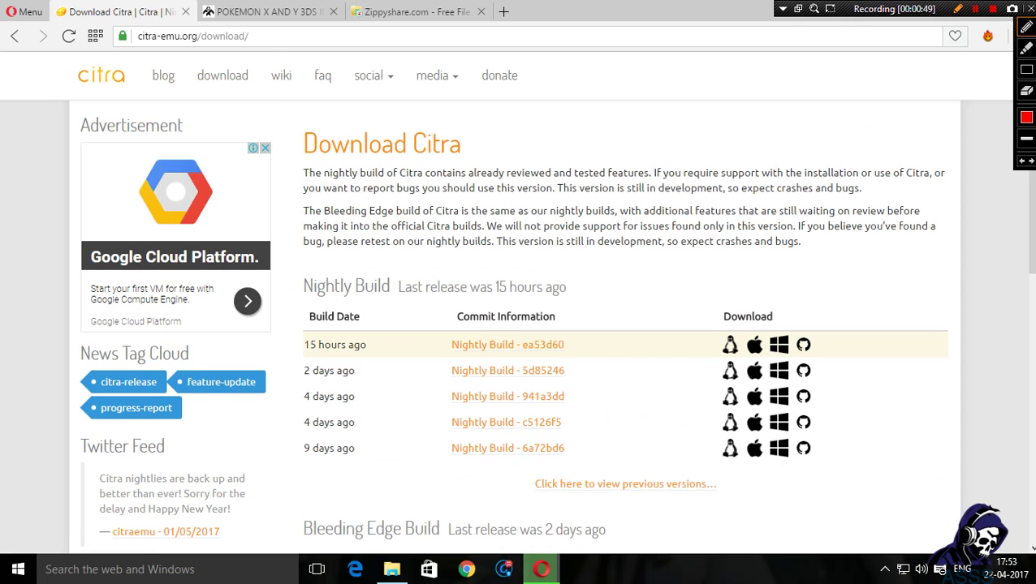
{"action": "mouse_move", "coordinate": [266, 47]}
{"action": "left_mouse_down"}
{"action": "mouse_move", "coordinate": [256, 24]}
{"action": "mouse_move", "coordinate": [130, 16]}
{"action": "mouse_move", "coordinate": [201, 75]}
{"action": "mouse_move", "coordinate": [270, 36]}
{"action": "left_mouse_up"}
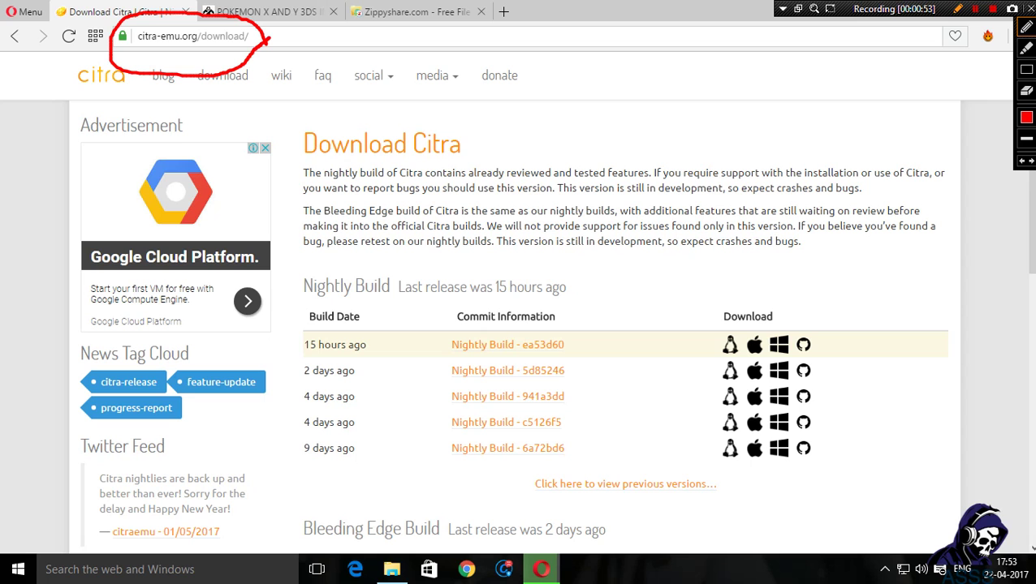
{"action": "left_click", "coordinate": [957, 9]}
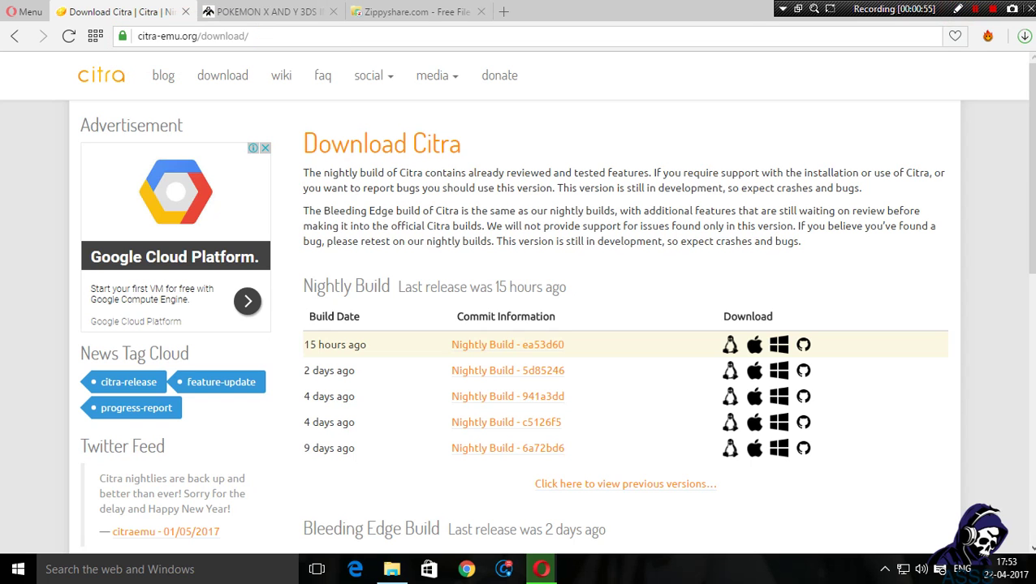
Circle the Bleeding Edge Build heading on the Citra download page in red, then clear the drawing
{"action": "scroll", "coordinate": [625, 325], "scroll_direction": "down", "scroll_amount": 1}
{"action": "scroll", "coordinate": [556, 309], "scroll_direction": "down", "scroll_amount": 3}
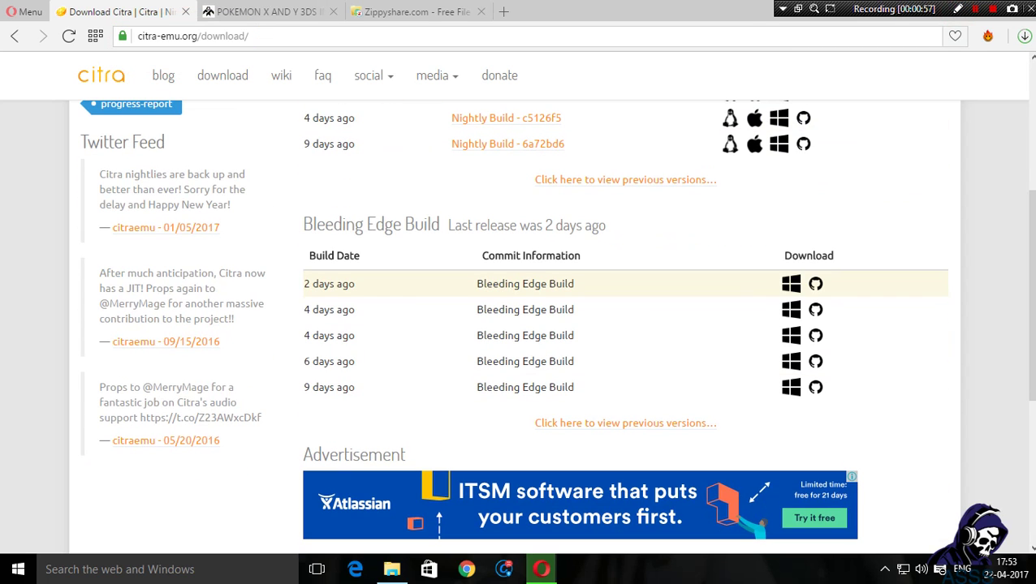
{"action": "left_click", "coordinate": [957, 9]}
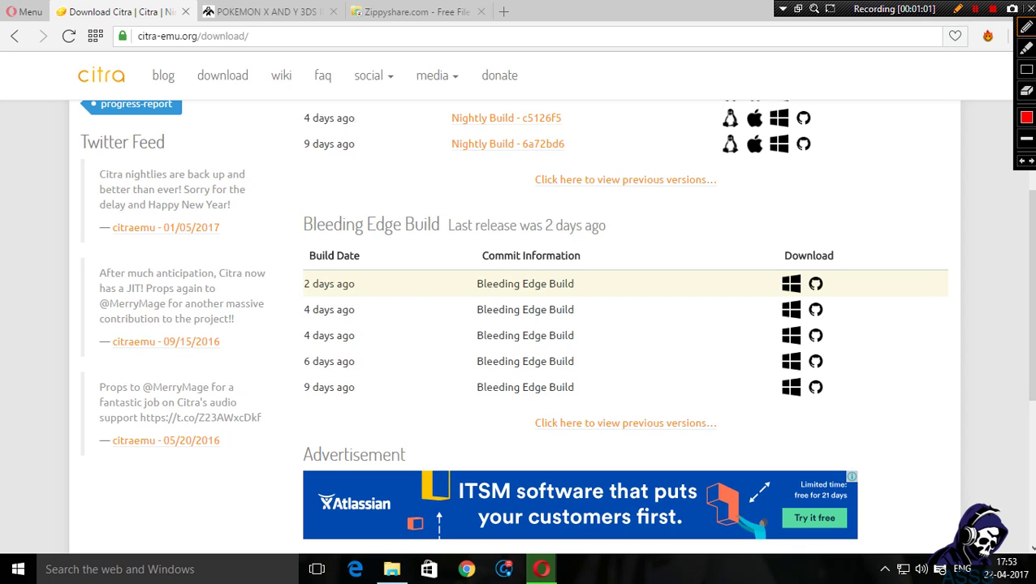
{"action": "mouse_move", "coordinate": [448, 234]}
{"action": "left_mouse_down"}
{"action": "mouse_move", "coordinate": [424, 201]}
{"action": "mouse_move", "coordinate": [274, 224]}
{"action": "mouse_move", "coordinate": [448, 238]}
{"action": "mouse_move", "coordinate": [448, 224]}
{"action": "left_mouse_up"}
{"action": "left_click", "coordinate": [957, 9]}
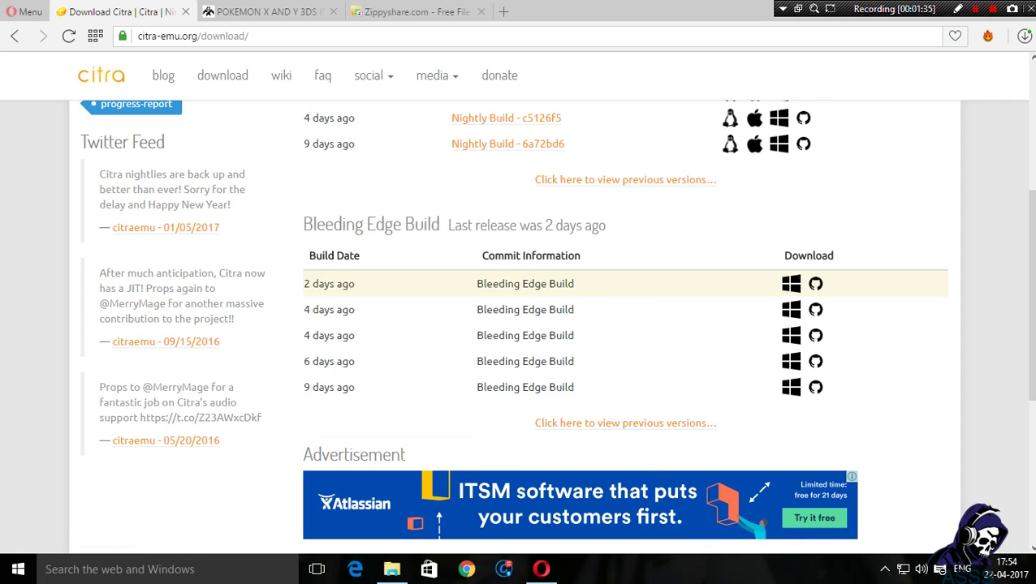
Switch to File Explorer, run CitraSetup from the Downloads folder past its channel notice, and close the Citra window
{"action": "left_click", "coordinate": [391, 569]}
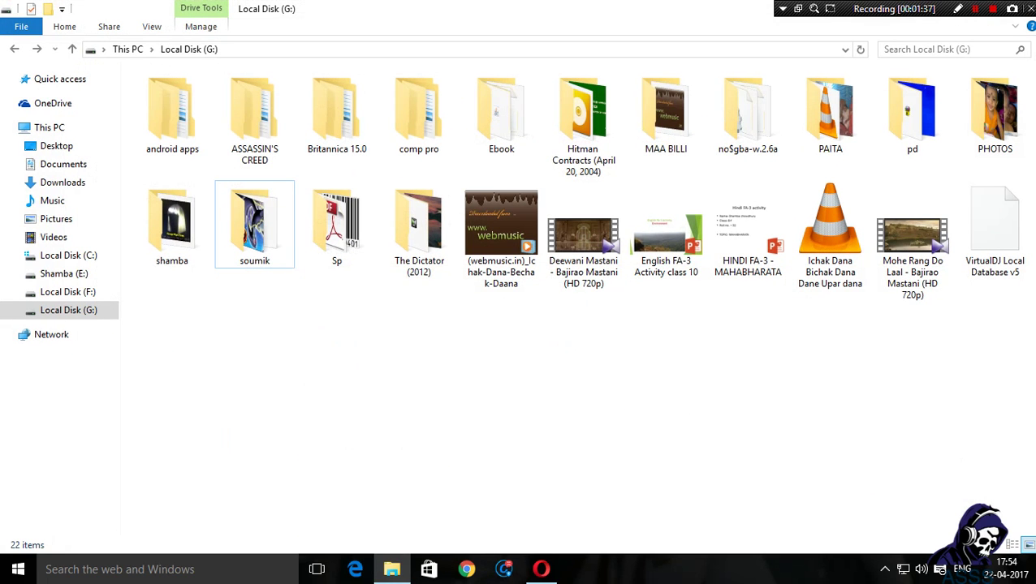
{"action": "left_click", "coordinate": [63, 182]}
{"action": "scroll", "coordinate": [349, 308], "scroll_direction": "down", "scroll_amount": 4}
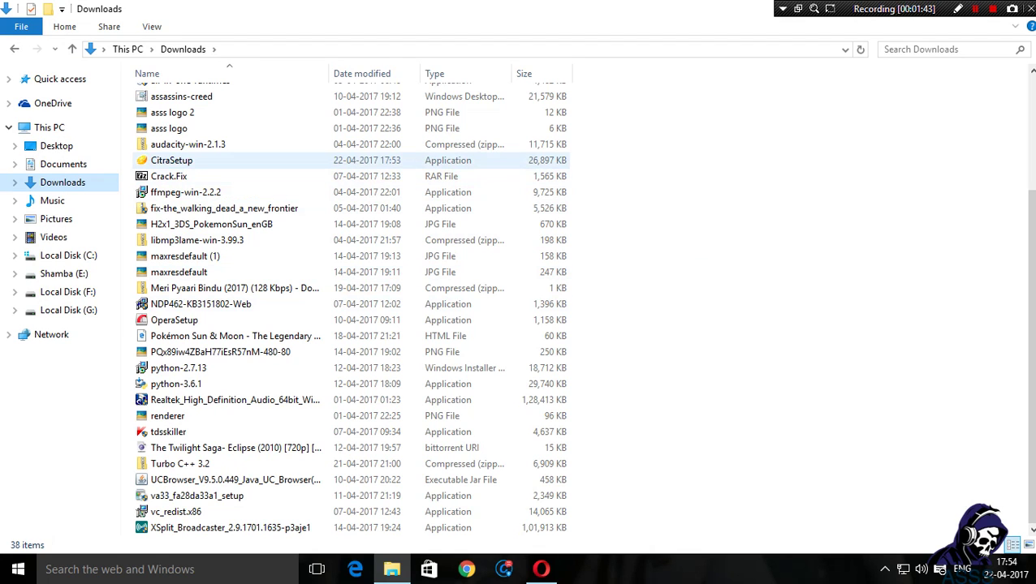
{"action": "left_click", "coordinate": [173, 162]}
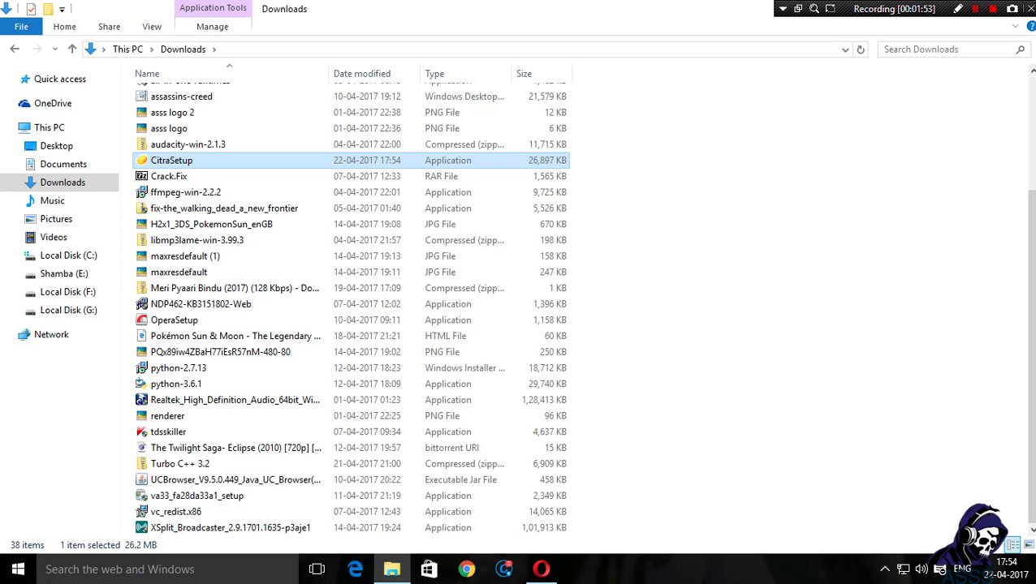
{"action": "double_click", "coordinate": [171, 161]}
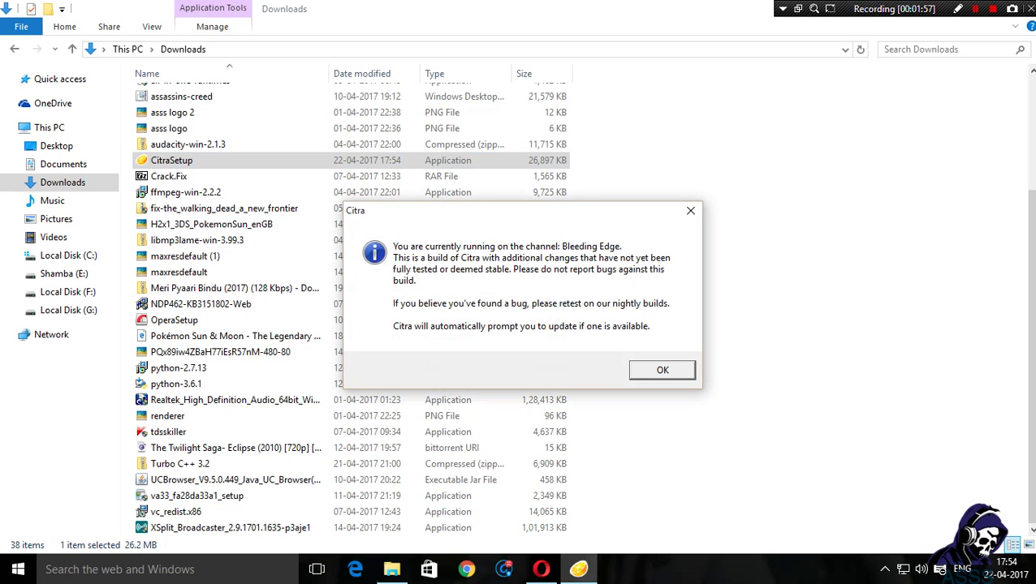
{"action": "left_click", "coordinate": [662, 370]}
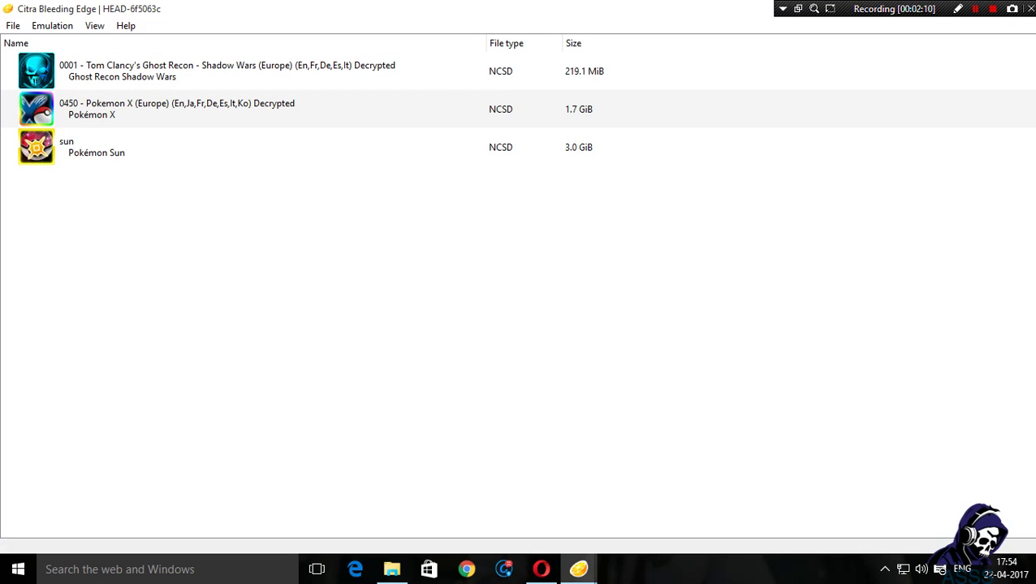
{"action": "mouse_move", "coordinate": [577, 569]}
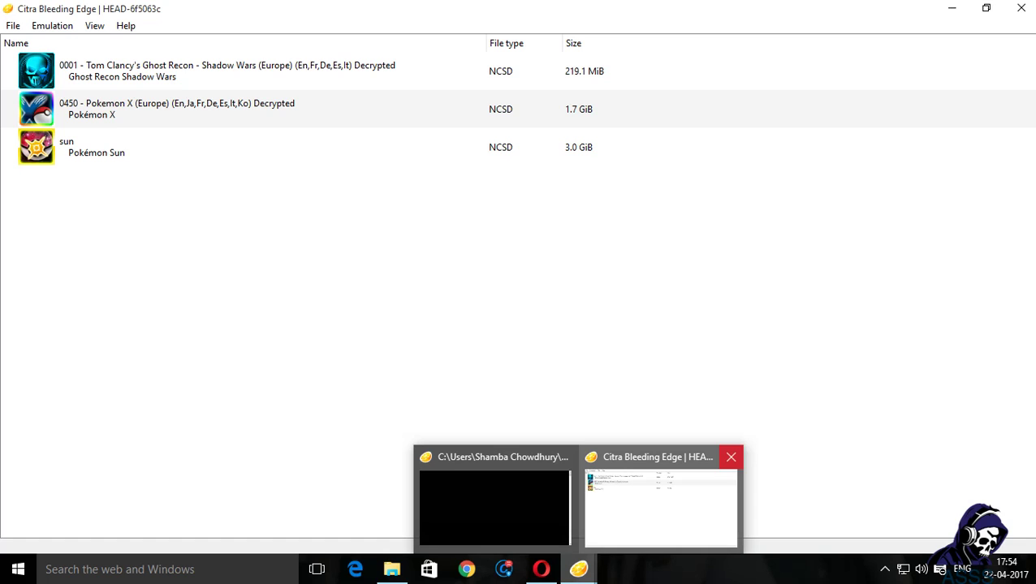
{"action": "left_click", "coordinate": [730, 457]}
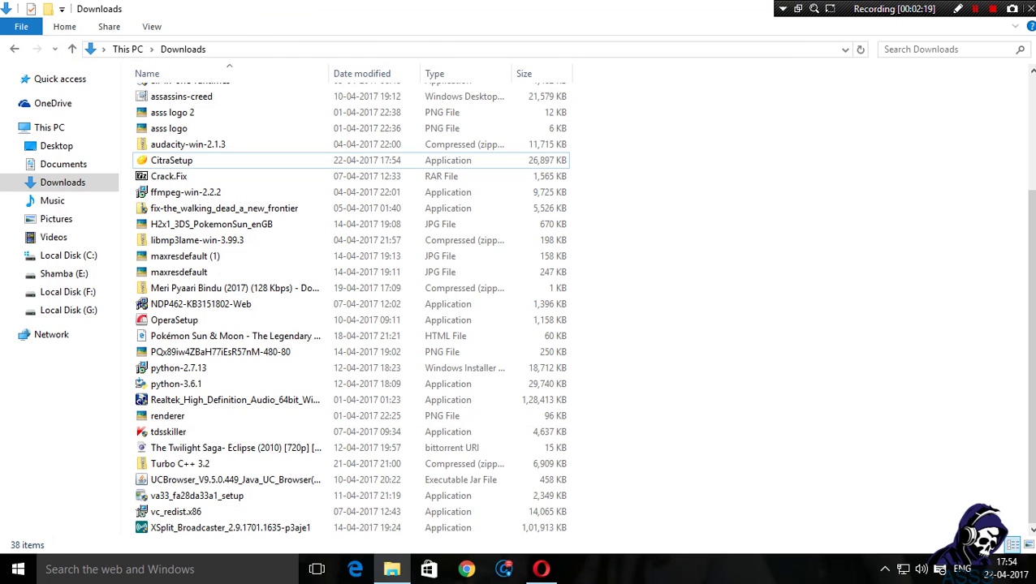
Switch to Opera and find the Steps to Install section on the Imagicarts Pokemon X and Y page
{"action": "left_click", "coordinate": [540, 569]}
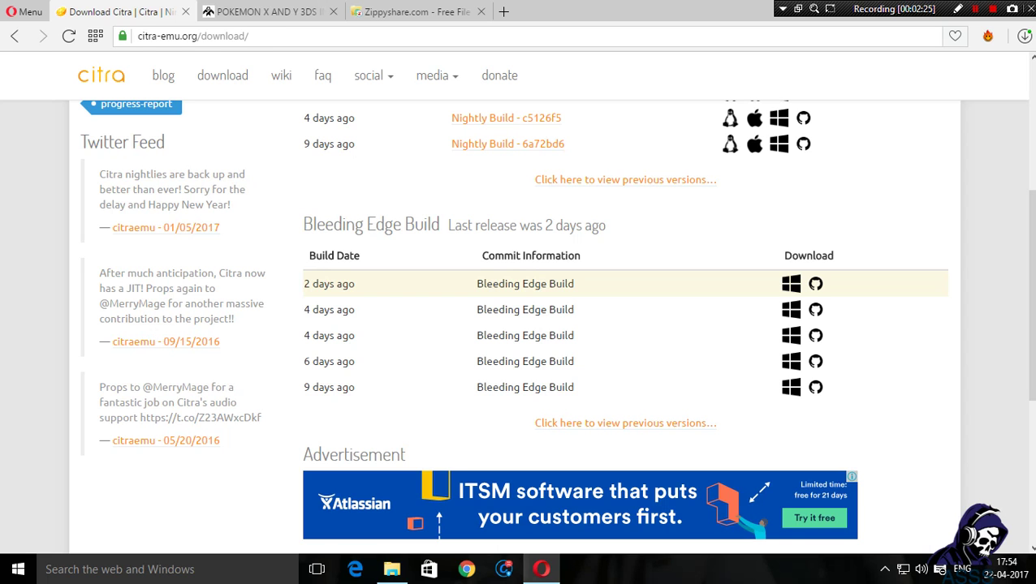
{"action": "left_click", "coordinate": [268, 12]}
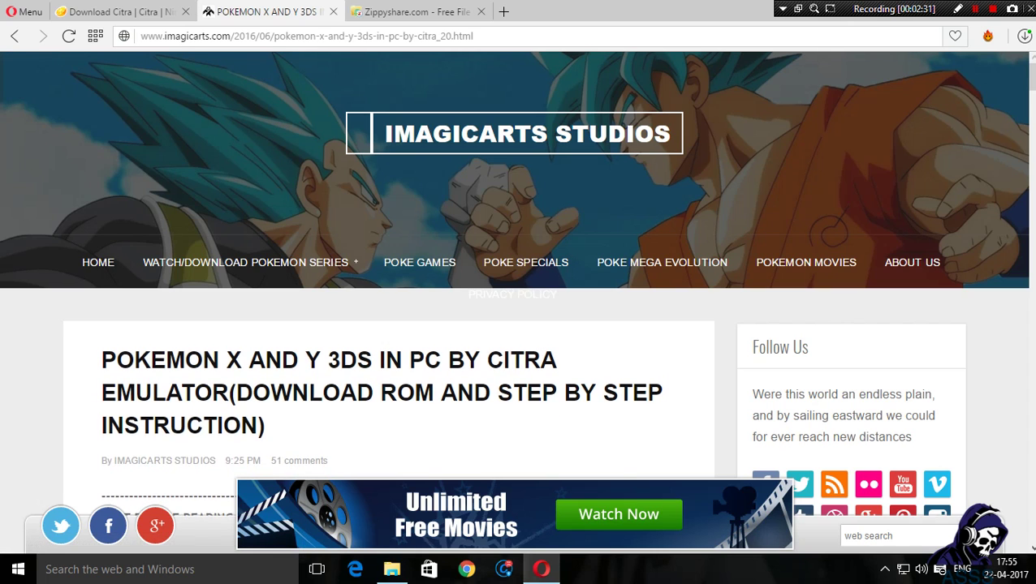
{"action": "scroll", "coordinate": [519, 292], "scroll_direction": "down", "scroll_amount": 5}
{"action": "scroll", "coordinate": [519, 292], "scroll_direction": "down", "scroll_amount": 12}
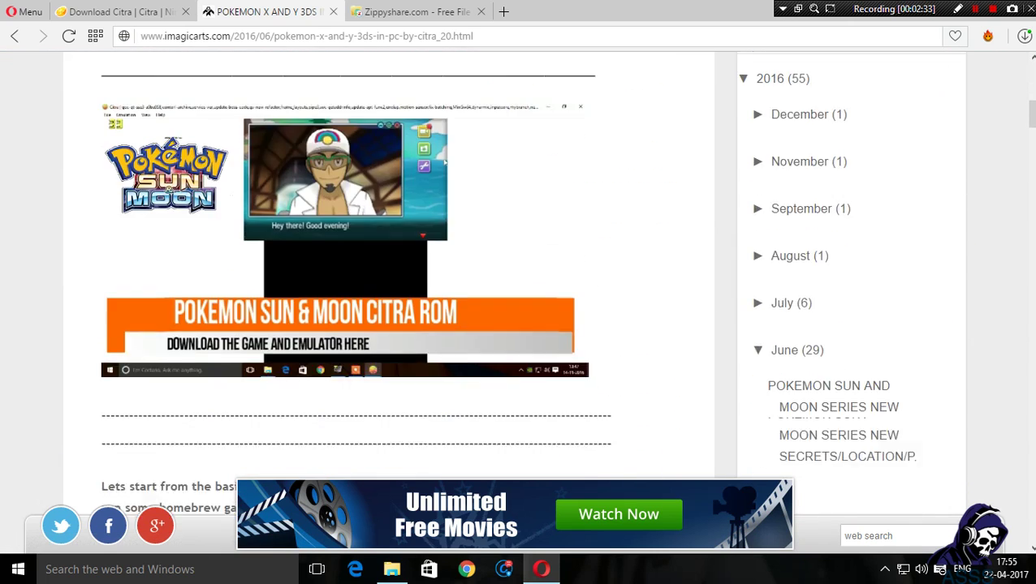
{"action": "scroll", "coordinate": [519, 292], "scroll_direction": "down", "scroll_amount": 7}
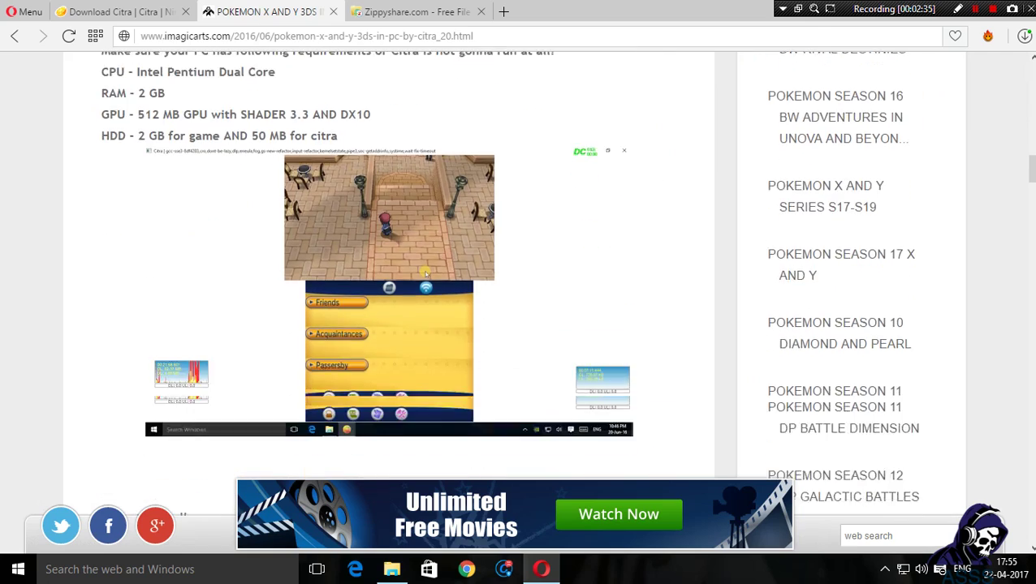
{"action": "scroll", "coordinate": [519, 292], "scroll_direction": "up", "scroll_amount": 1}
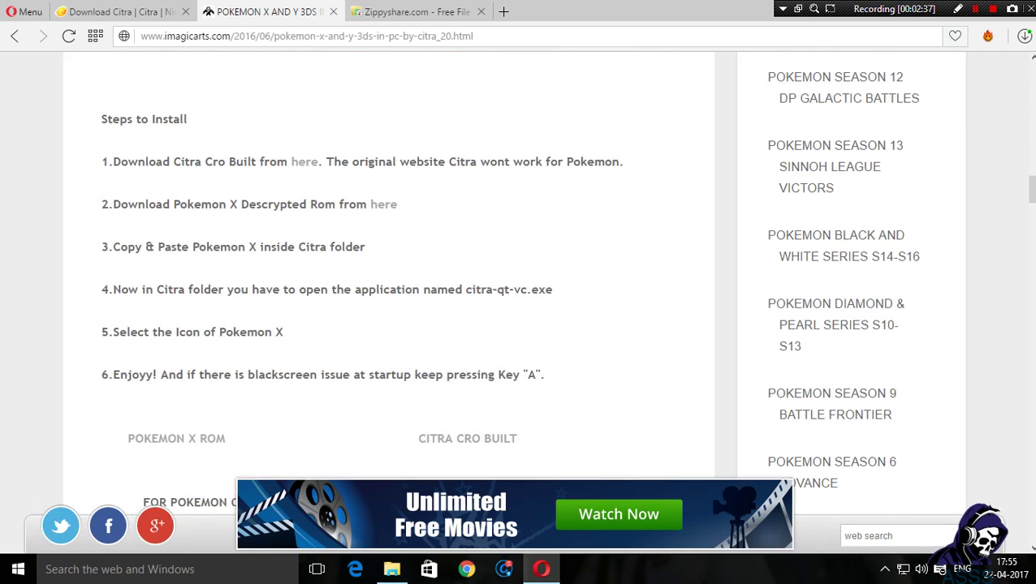
Circle the Citra Cro Built and Pokemon X ROM download links in red, then clear the drawing
{"action": "left_click", "coordinate": [958, 9]}
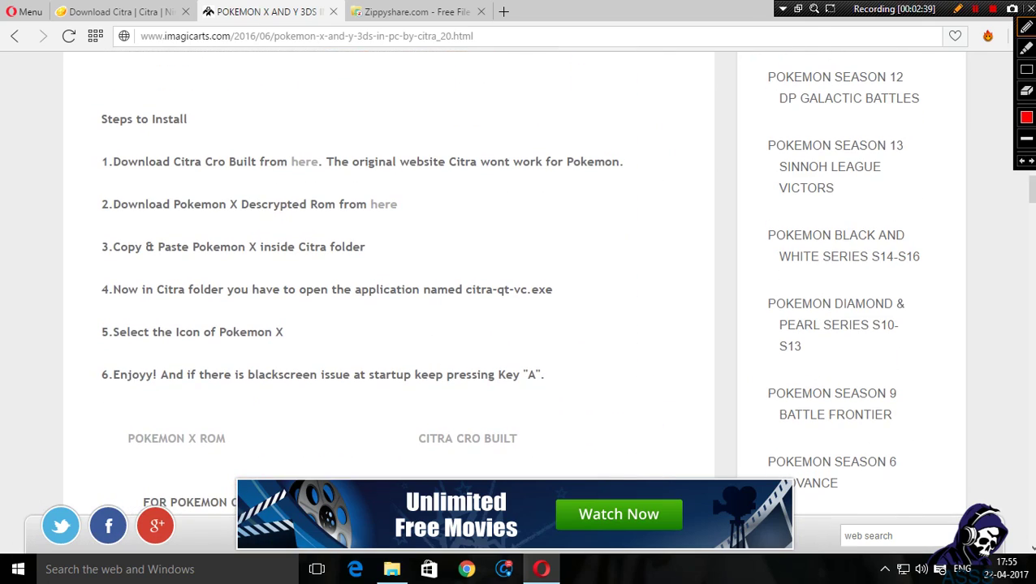
{"action": "mouse_move", "coordinate": [328, 164]}
{"action": "left_mouse_down"}
{"action": "mouse_move", "coordinate": [275, 151]}
{"action": "mouse_move", "coordinate": [321, 180]}
{"action": "mouse_move", "coordinate": [330, 164]}
{"action": "left_mouse_up"}
{"action": "mouse_move", "coordinate": [414, 202]}
{"action": "left_mouse_down"}
{"action": "mouse_move", "coordinate": [364, 189]}
{"action": "mouse_move", "coordinate": [358, 220]}
{"action": "mouse_move", "coordinate": [414, 203]}
{"action": "left_mouse_up"}
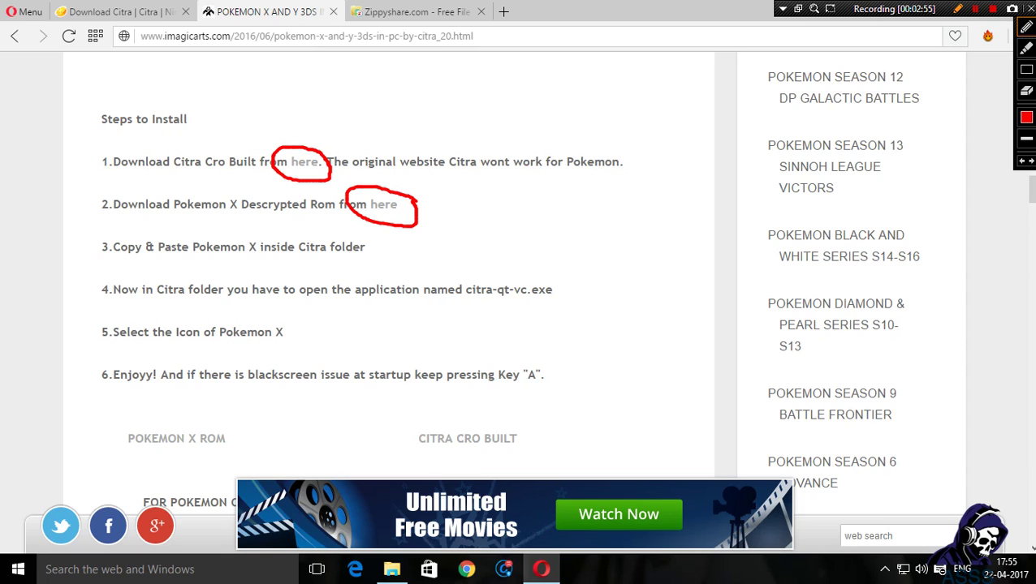
{"action": "left_click", "coordinate": [957, 9]}
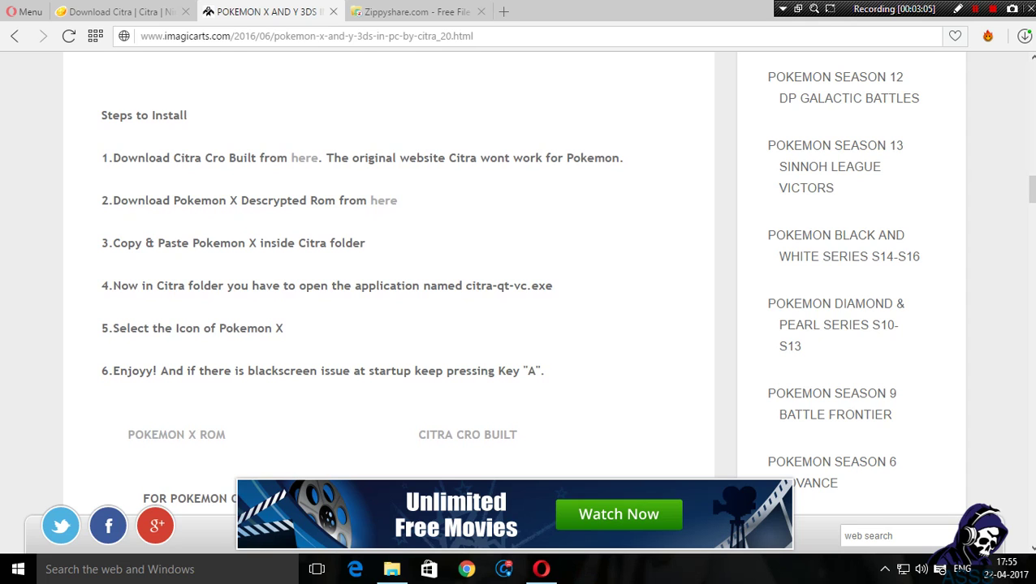
{"action": "scroll", "coordinate": [390, 284], "scroll_direction": "up", "scroll_amount": 1}
{"action": "scroll", "coordinate": [390, 284], "scroll_direction": "down", "scroll_amount": 1}
{"action": "scroll", "coordinate": [390, 284], "scroll_direction": "up", "scroll_amount": 1}
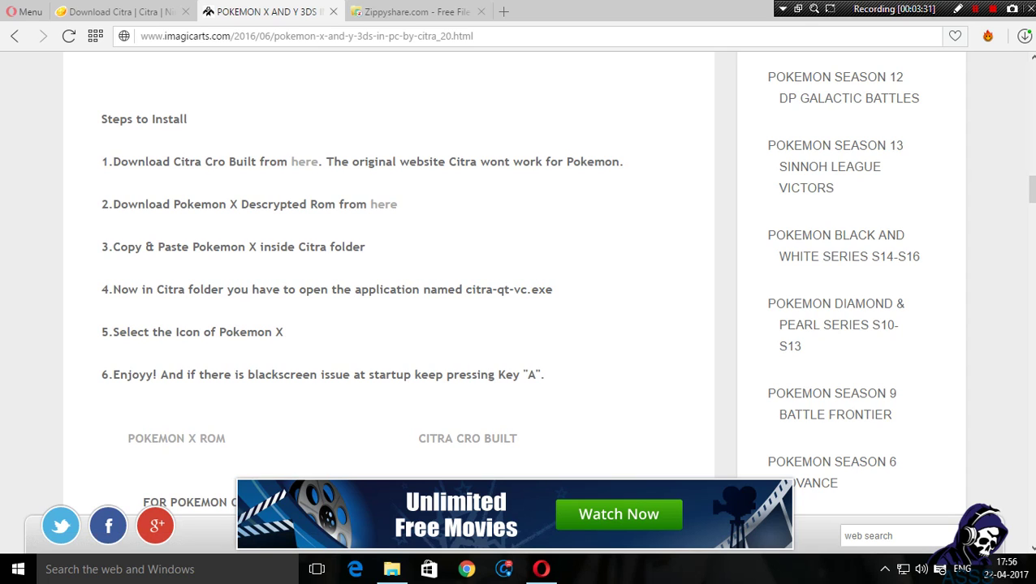
{"action": "scroll", "coordinate": [389, 284], "scroll_direction": "down", "scroll_amount": 1}
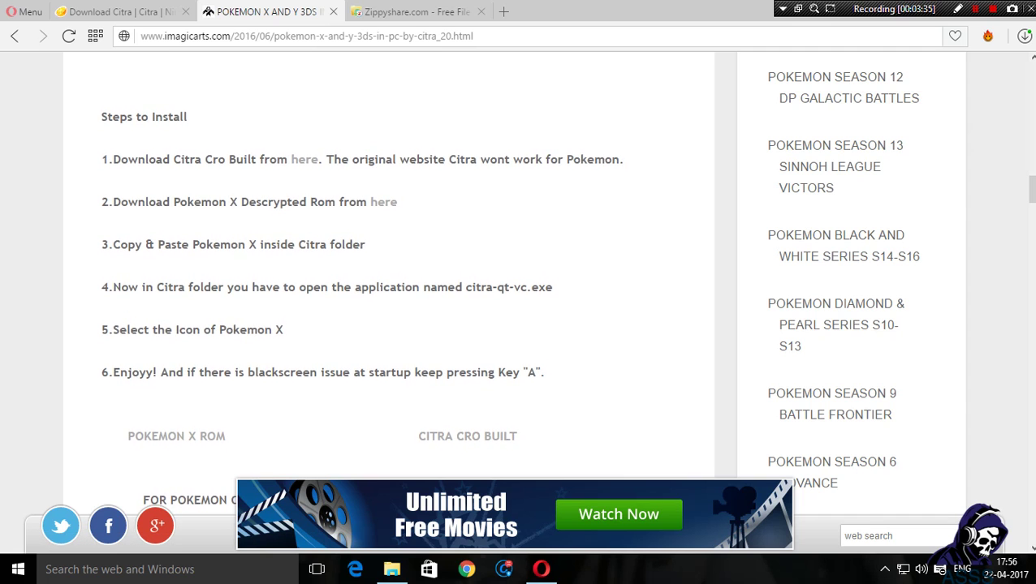
Switch to File Explorer and open the 3DS emulator folder stored on Local Disk (G:)
{"action": "left_click", "coordinate": [391, 569]}
{"action": "left_click", "coordinate": [354, 569]}
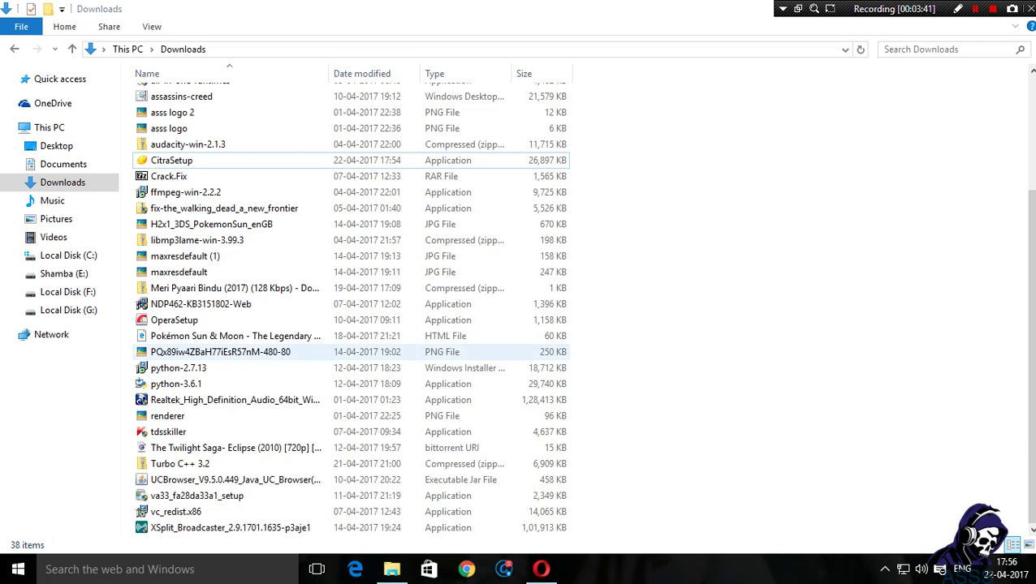
{"action": "left_click", "coordinate": [69, 310]}
{"action": "double_click", "coordinate": [250, 227]}
{"action": "double_click", "coordinate": [178, 95]}
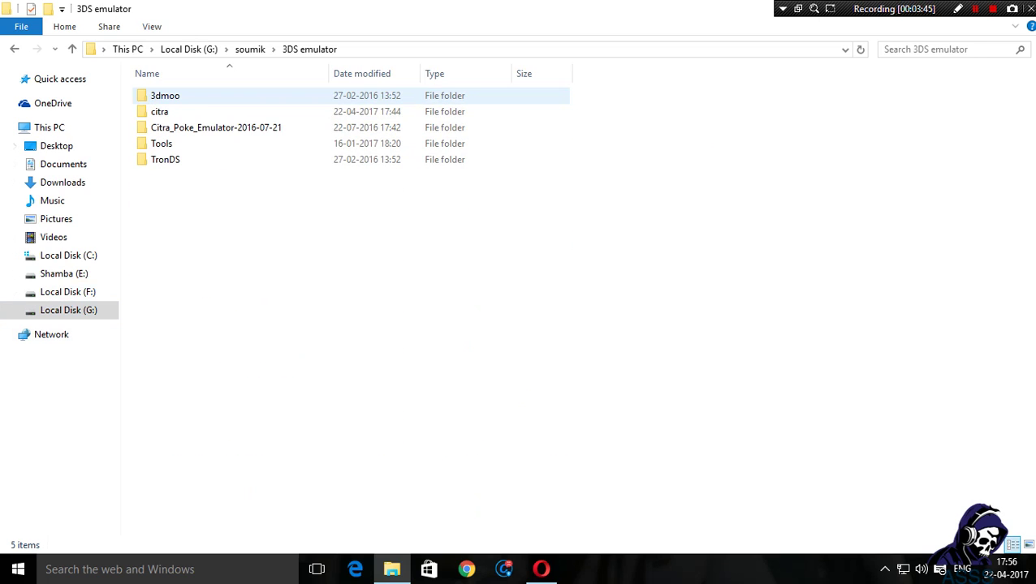
Circle the Citra_Poke_Emulator-2016-07-21 folder in red, clear the drawing, and open its nested (Citra Pokemon Version) folder
{"action": "left_click", "coordinate": [958, 9]}
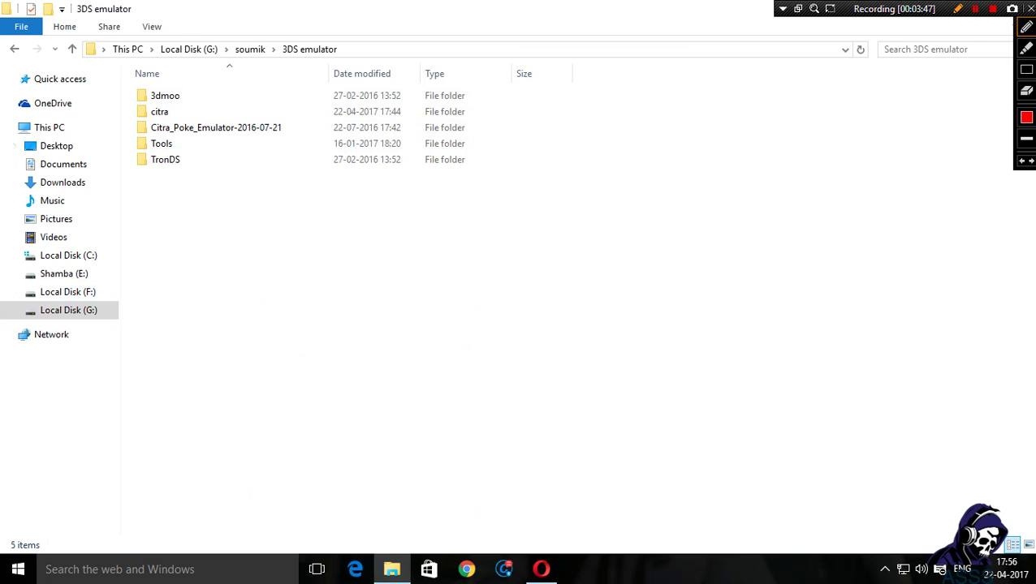
{"action": "mouse_move", "coordinate": [330, 120]}
{"action": "left_mouse_down"}
{"action": "mouse_move", "coordinate": [204, 109]}
{"action": "mouse_move", "coordinate": [130, 126]}
{"action": "mouse_move", "coordinate": [283, 139]}
{"action": "mouse_move", "coordinate": [328, 117]}
{"action": "left_mouse_up"}
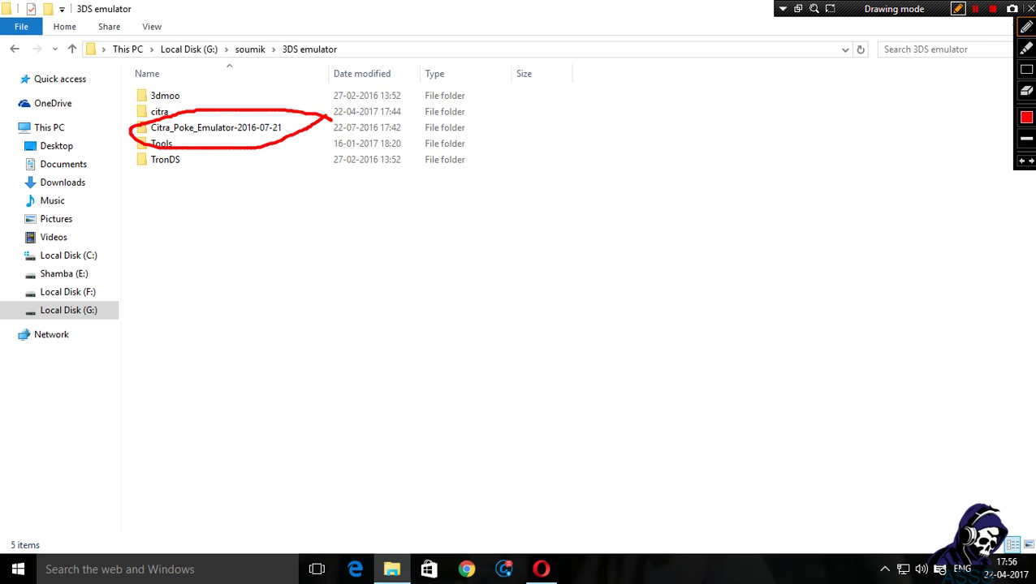
{"action": "key", "text": "ctrl+alt+d"}
{"action": "double_click", "coordinate": [276, 127]}
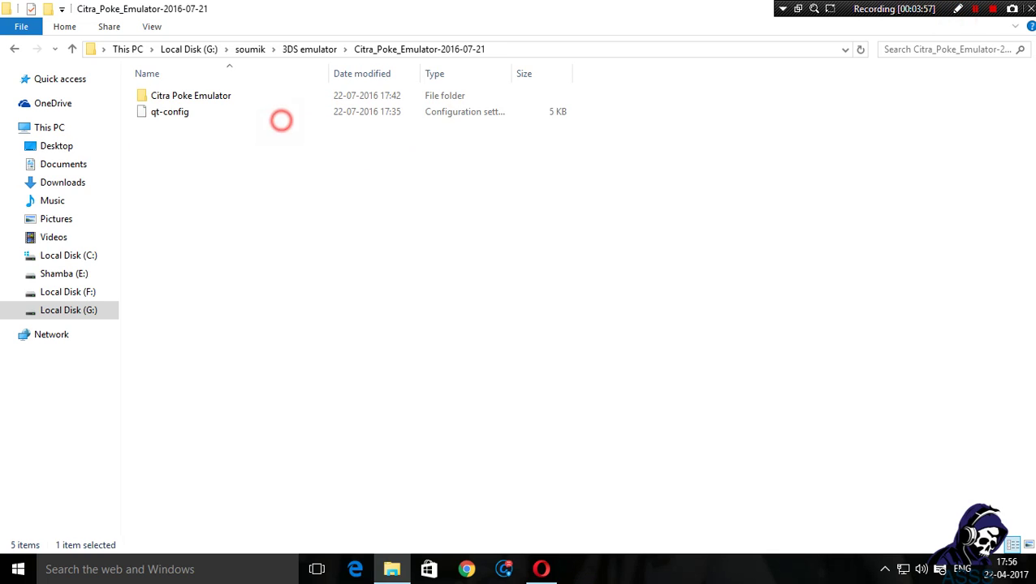
{"action": "double_click", "coordinate": [244, 95]}
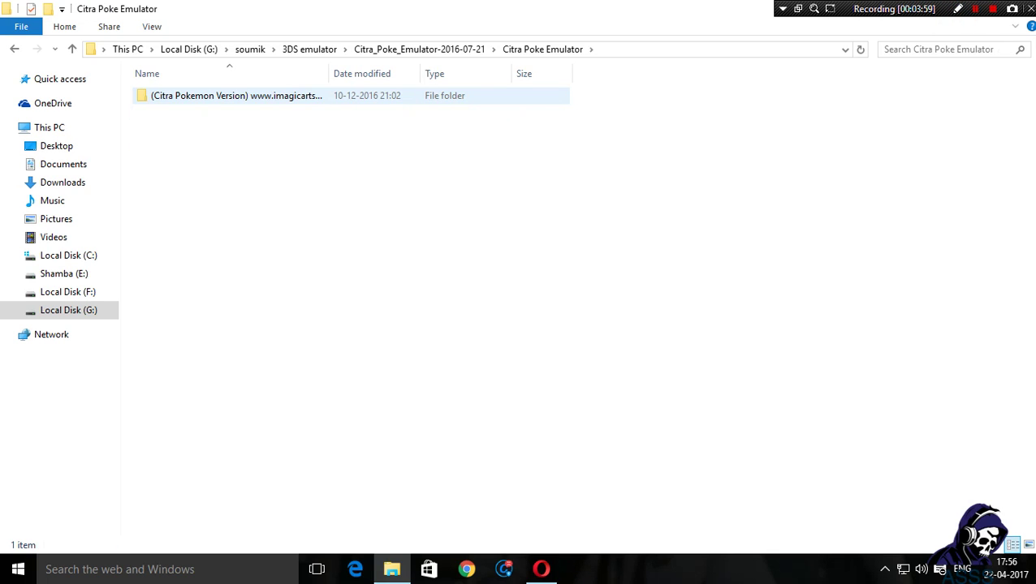
{"action": "double_click", "coordinate": [195, 95]}
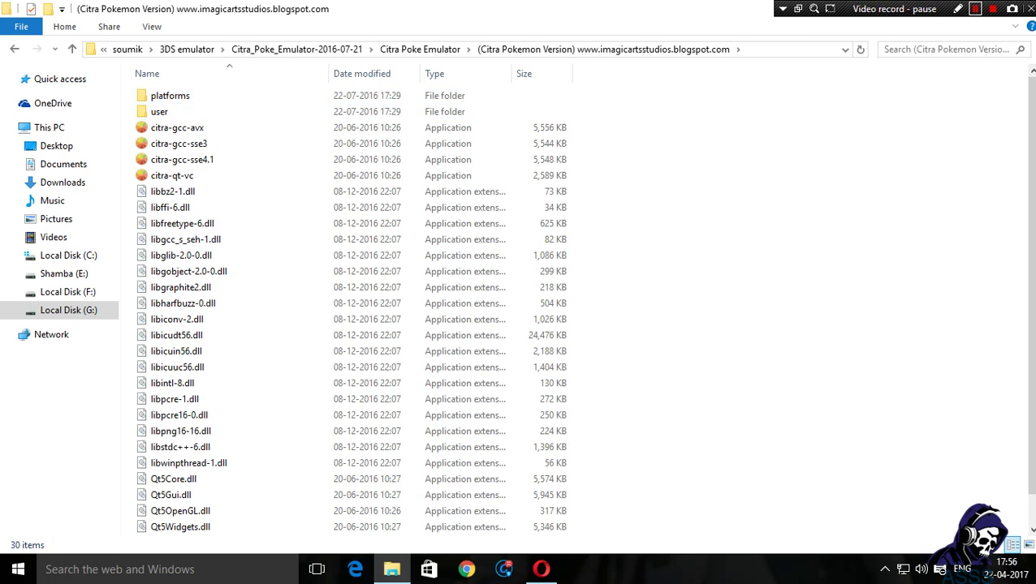
Circle the user folder in red, clear the drawing, and copy that folder
{"action": "mouse_move", "coordinate": [176, 107]}
{"action": "left_mouse_down"}
{"action": "mouse_move", "coordinate": [149, 104]}
{"action": "mouse_move", "coordinate": [193, 130]}
{"action": "left_mouse_up"}
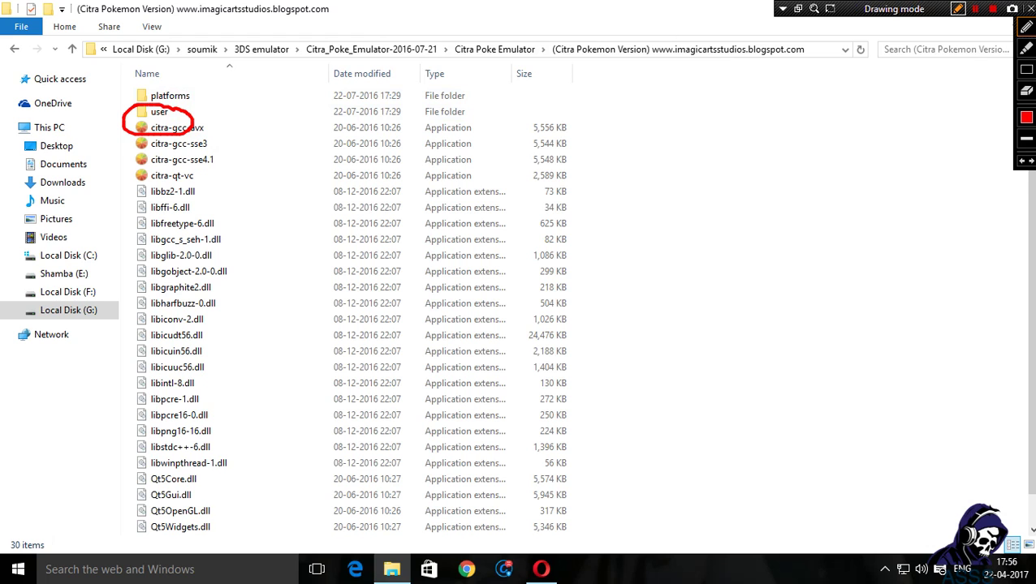
{"action": "key", "text": "ctrl+alt+d"}
{"action": "left_click", "coordinate": [160, 112]}
{"action": "right_click", "coordinate": [160, 112]}
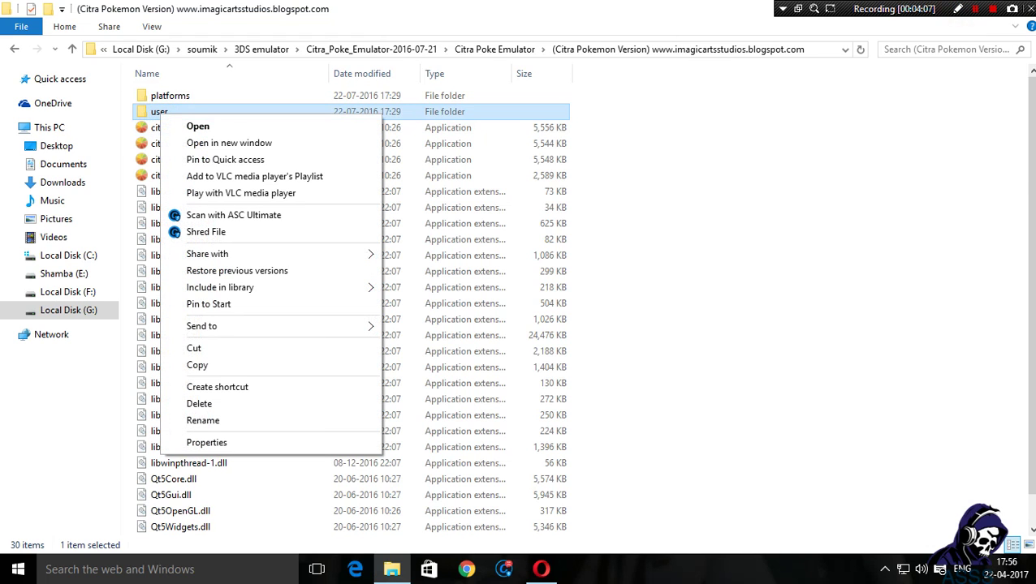
{"action": "left_click", "coordinate": [197, 365]}
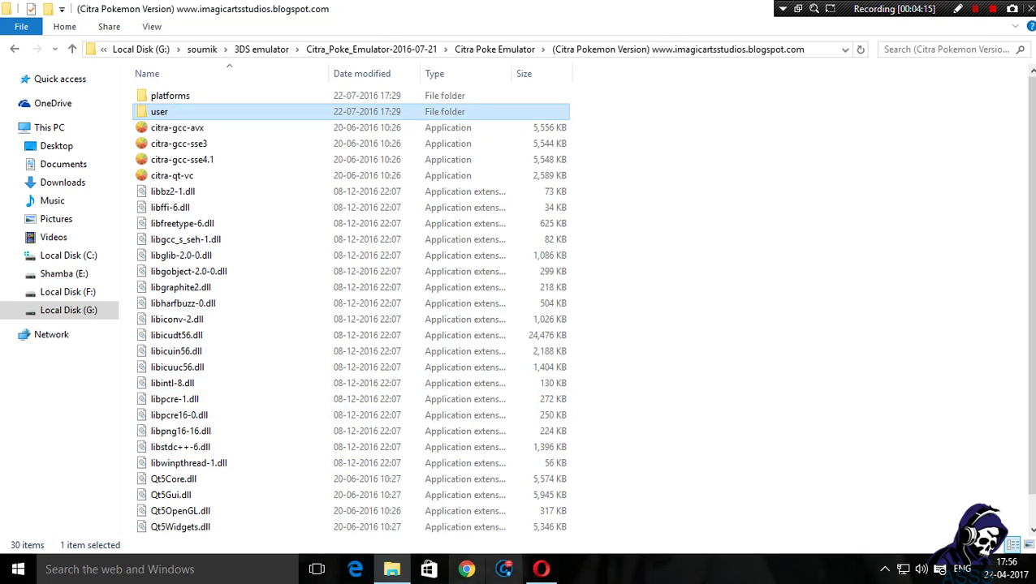
Show the desktop and open the file location of the Citra Edge shortcut from its properties
{"action": "left_click", "coordinate": [1033, 570]}
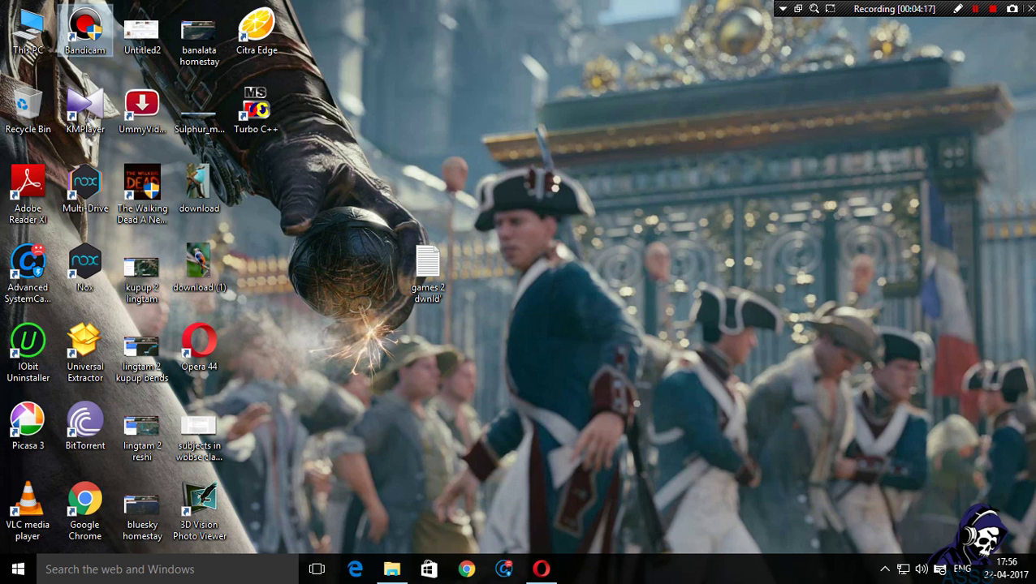
{"action": "left_click", "coordinate": [765, 267]}
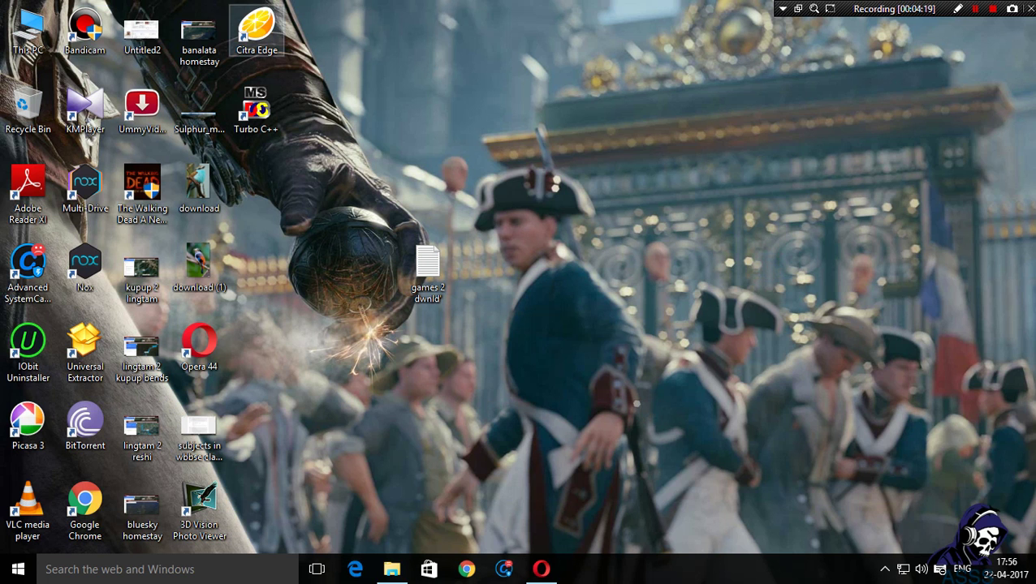
{"action": "left_click", "coordinate": [256, 31]}
{"action": "right_click", "coordinate": [260, 47]}
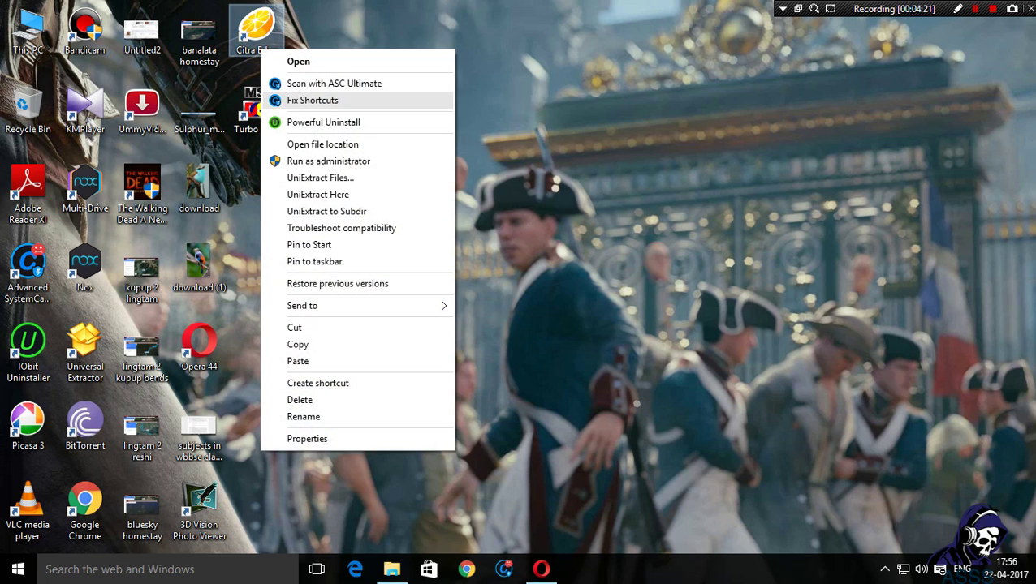
{"action": "left_click", "coordinate": [307, 439]}
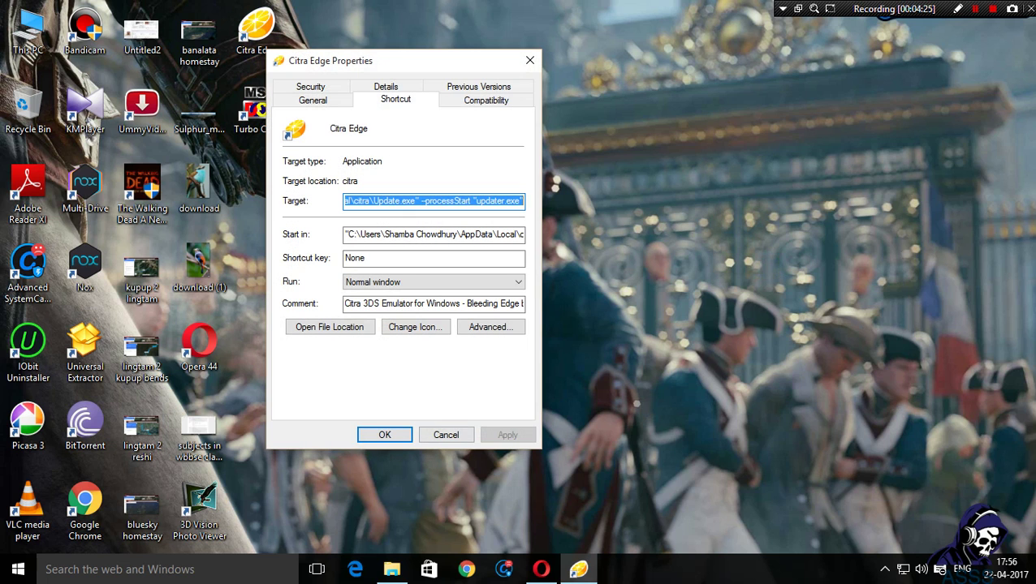
{"action": "left_click", "coordinate": [330, 327]}
{"action": "mouse_move", "coordinate": [391, 569]}
{"action": "mouse_move", "coordinate": [578, 569]}
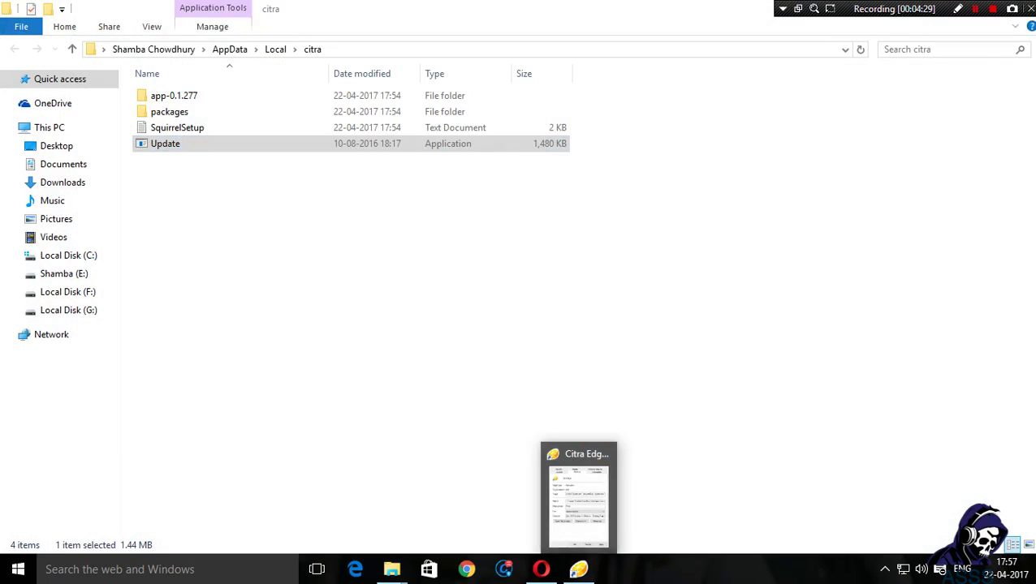
{"action": "left_click", "coordinate": [569, 341]}
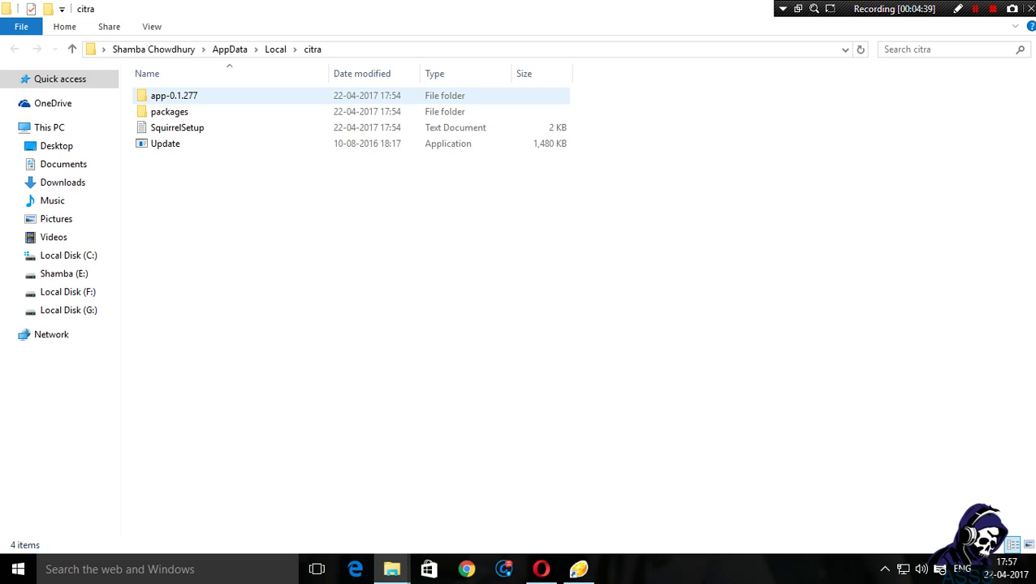
Paste the copied user folder into the app-0.1.277 folder, check the copy error log, and dismiss the copy window
{"action": "double_click", "coordinate": [174, 96]}
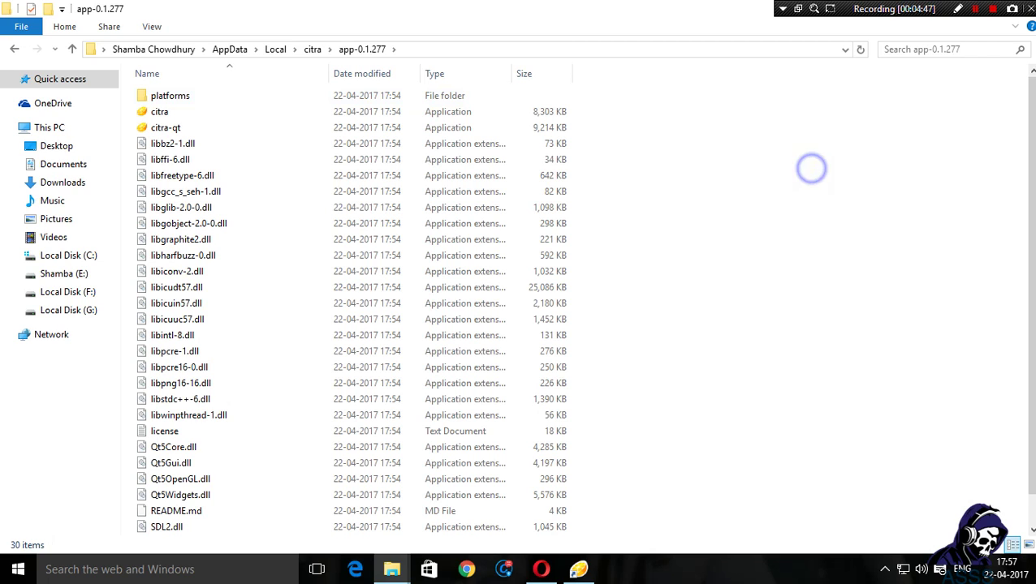
{"action": "right_click", "coordinate": [829, 169]}
{"action": "left_click", "coordinate": [848, 331]}
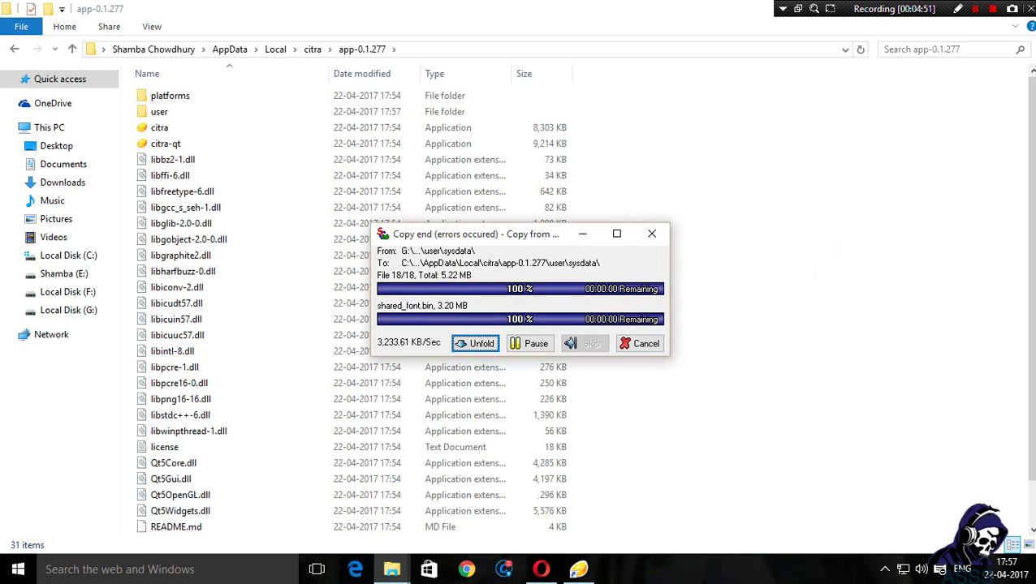
{"action": "left_click", "coordinate": [477, 345]}
{"action": "left_click", "coordinate": [471, 369]}
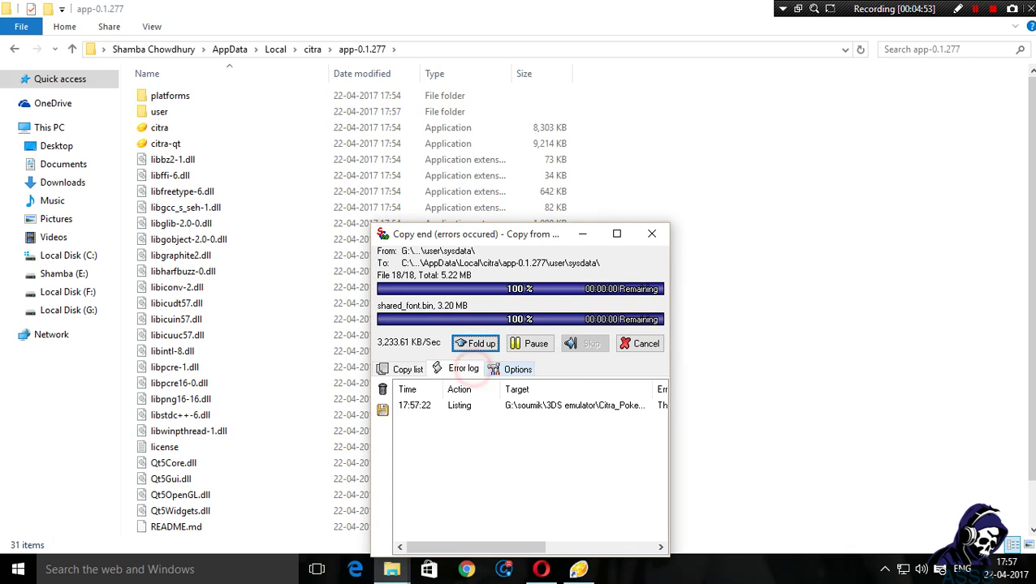
{"action": "left_click", "coordinate": [646, 343]}
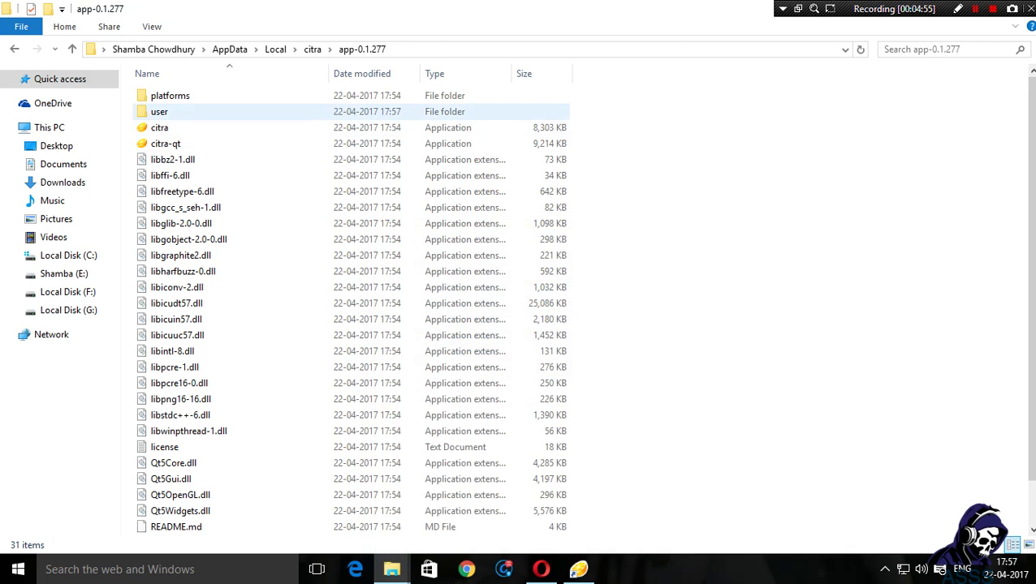
Examine the pasted user folder's contents through sdmc, Nintendo 3DS and title down to 00040000, and return to app-0.1.277
{"action": "double_click", "coordinate": [159, 111]}
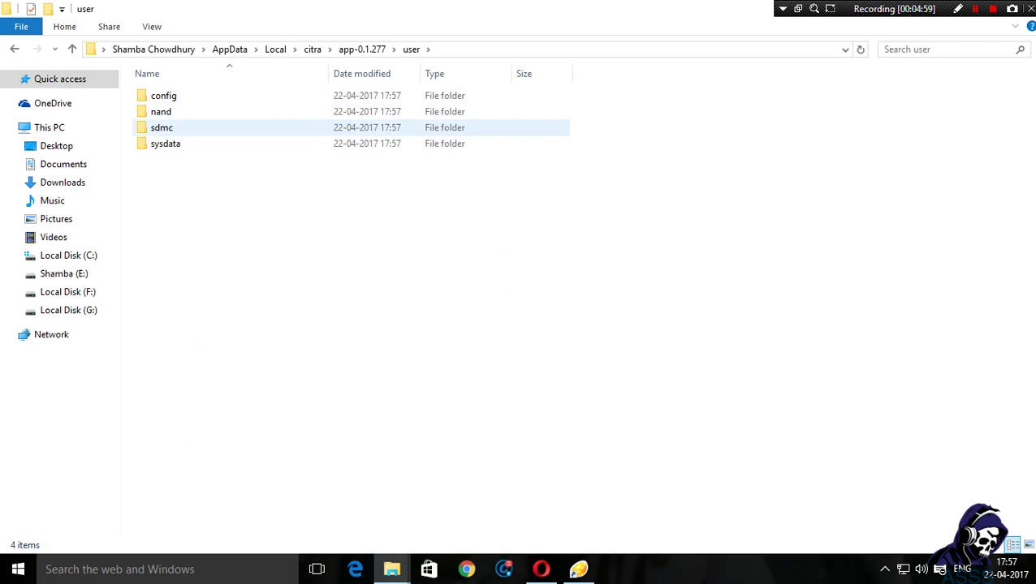
{"action": "double_click", "coordinate": [203, 127]}
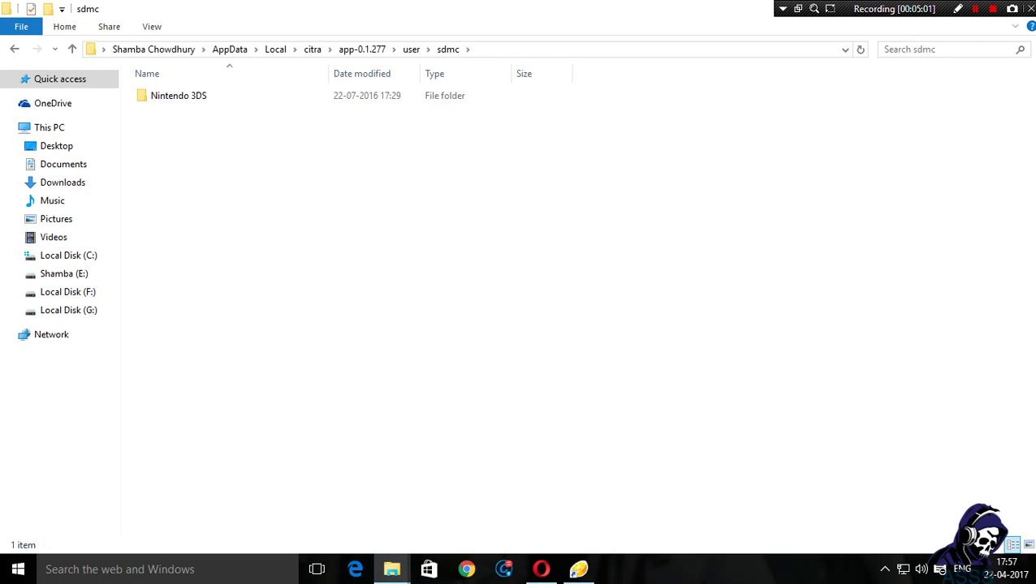
{"action": "double_click", "coordinate": [220, 98]}
{"action": "double_click", "coordinate": [220, 97]}
{"action": "double_click", "coordinate": [220, 98]}
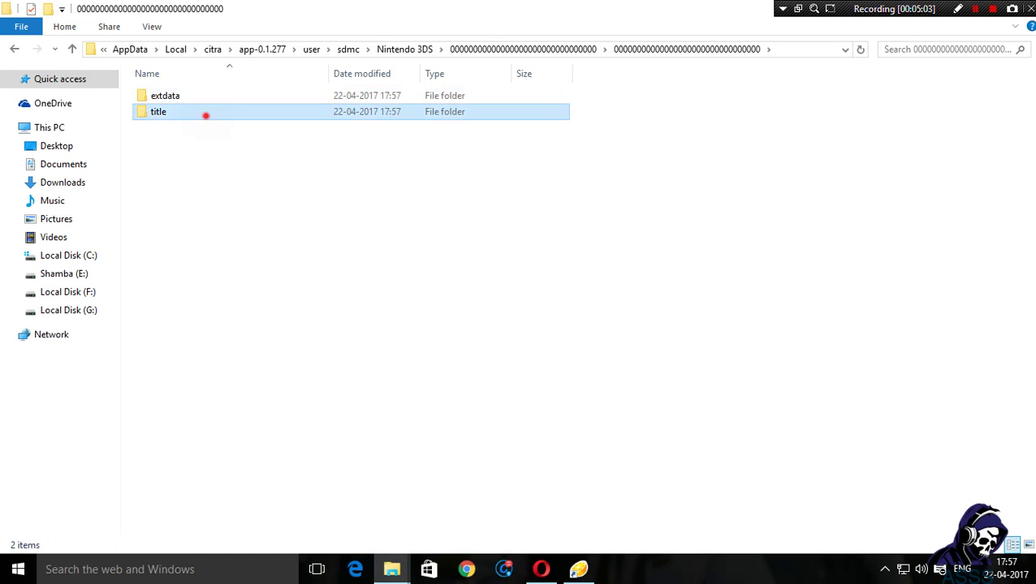
{"action": "double_click", "coordinate": [204, 114]}
{"action": "double_click", "coordinate": [203, 98]}
{"action": "left_click", "coordinate": [201, 111]}
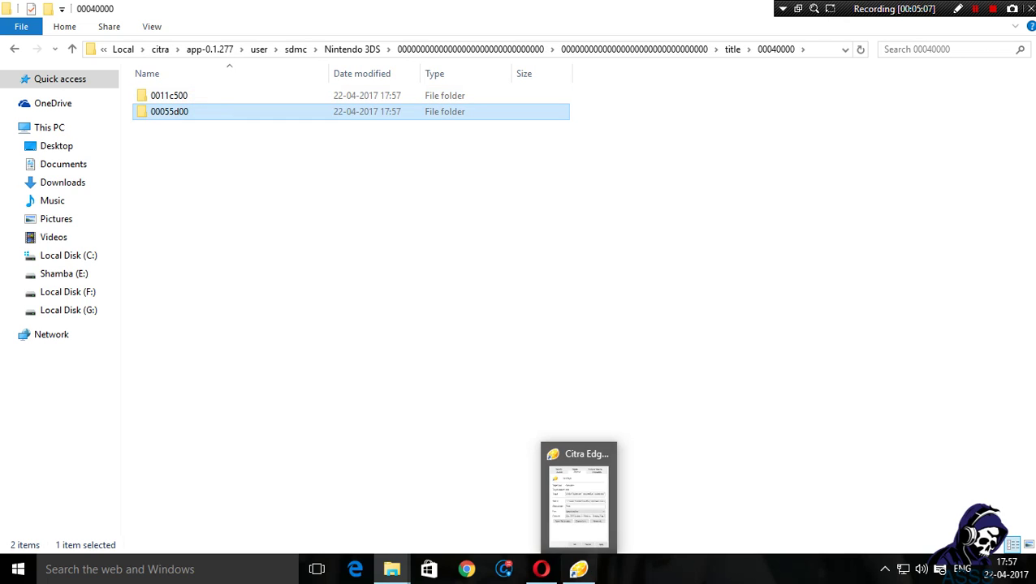
{"action": "key", "text": "Return"}
{"action": "key", "text": "BackSpace"}
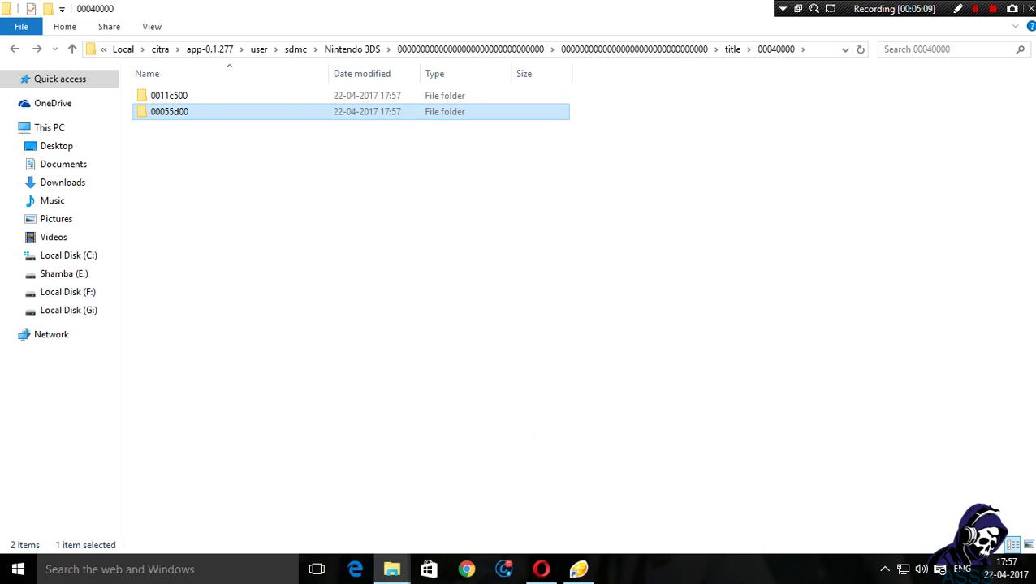
{"action": "key", "text": "Delete"}
{"action": "key", "text": "BackSpace"}
{"action": "key", "text": "BackSpace"}
{"action": "key", "text": "BackSpace"}
{"action": "key", "text": "BackSpace"}
{"action": "key", "text": "BackSpace"}
{"action": "key", "text": "BackSpace"}
{"action": "key", "text": "BackSpace"}
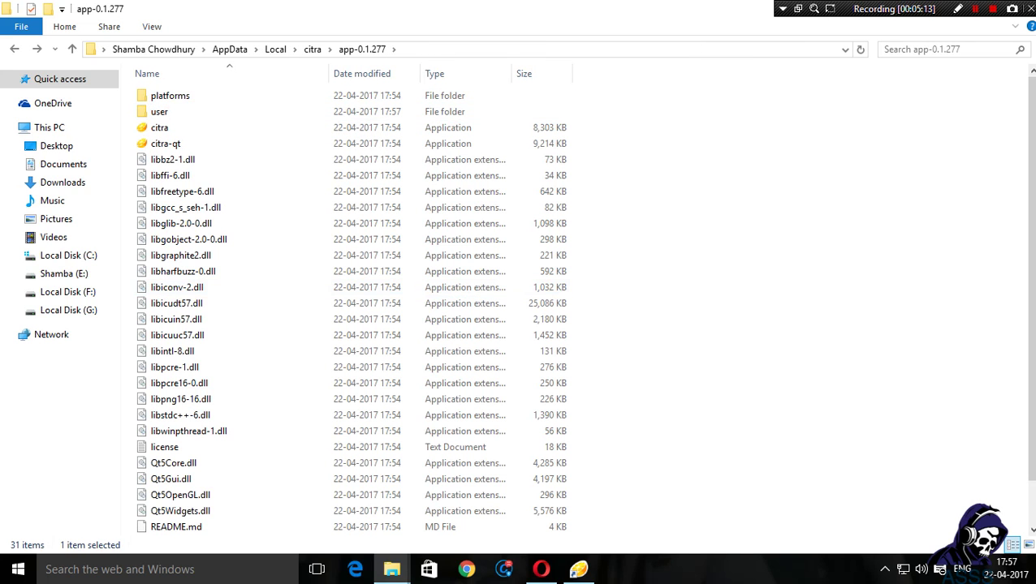
Close the Citra Edge shortcut's properties window
{"action": "mouse_move", "coordinate": [577, 569]}
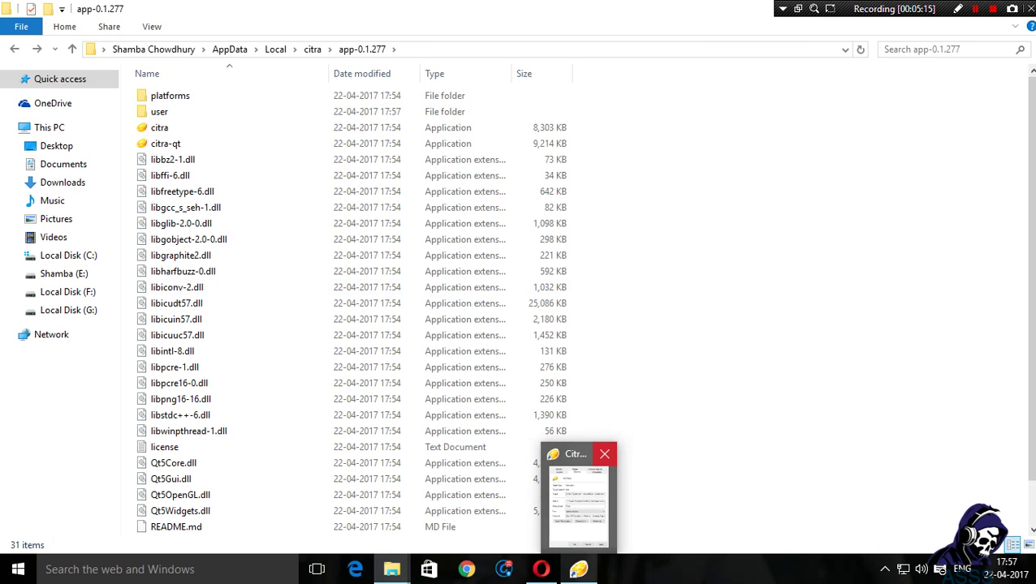
{"action": "left_click", "coordinate": [605, 455]}
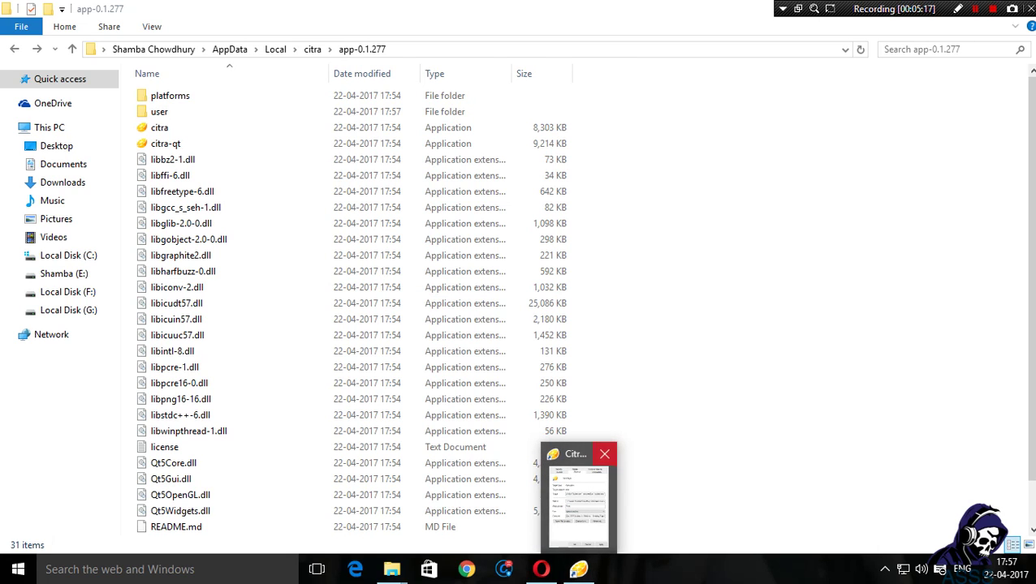
{"action": "left_click", "coordinate": [607, 457]}
{"action": "left_click", "coordinate": [606, 457]}
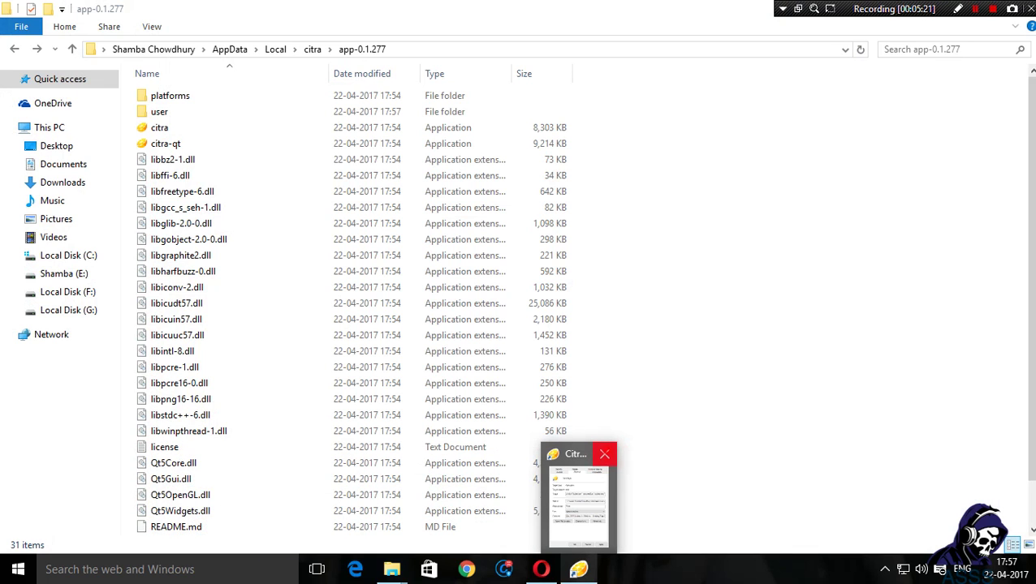
{"action": "left_click", "coordinate": [604, 453]}
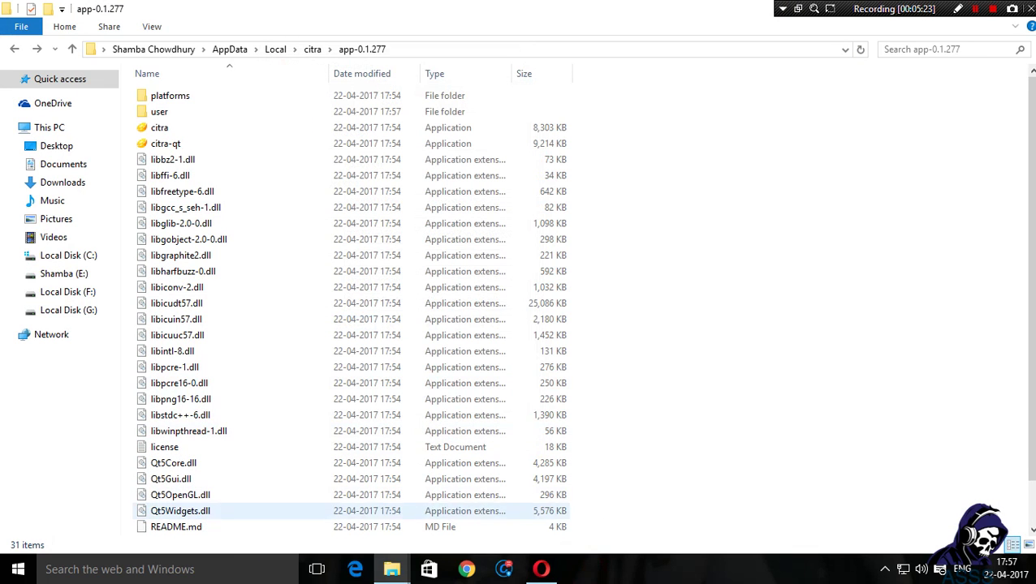
Return to the desktop and launch Citra Edge
{"action": "mouse_move", "coordinate": [391, 569]}
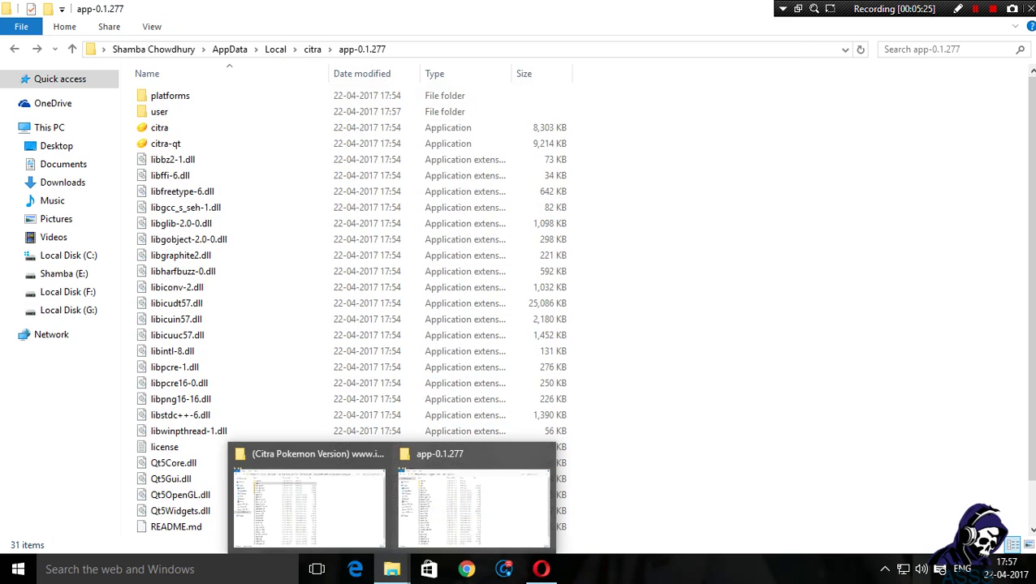
{"action": "left_click", "coordinate": [1033, 569]}
{"action": "left_click", "coordinate": [708, 239]}
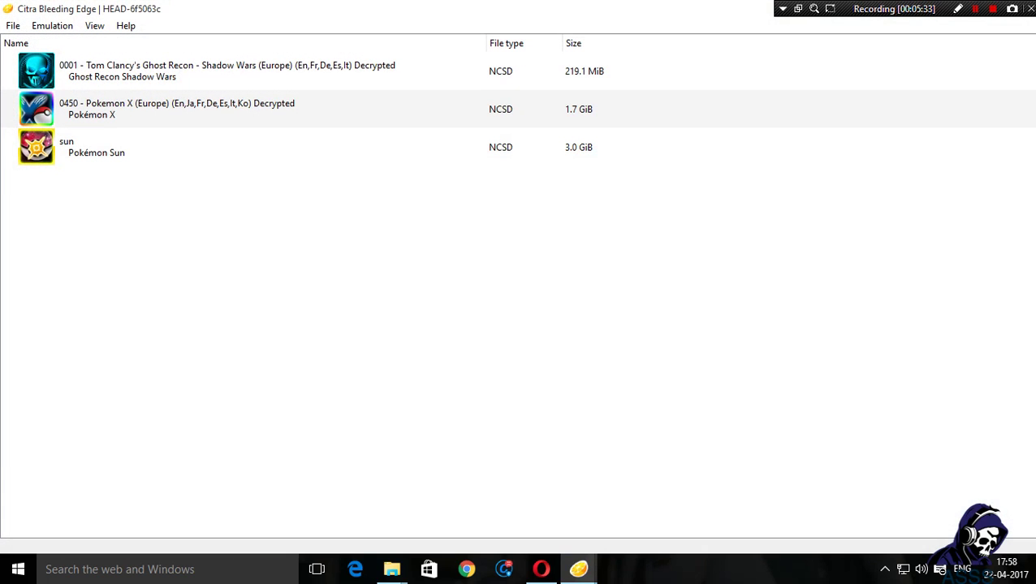
View the ROM files in the soumik > 3DS games folder through Load File, and close the dialog without loading any
{"action": "left_click", "coordinate": [13, 25]}
{"action": "left_click", "coordinate": [70, 45]}
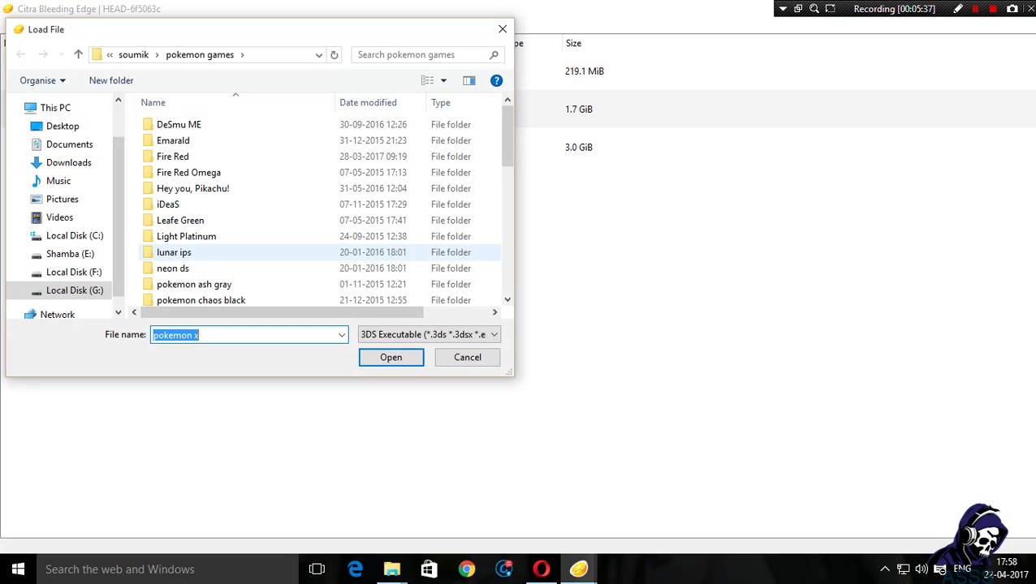
{"action": "left_click", "coordinate": [133, 54]}
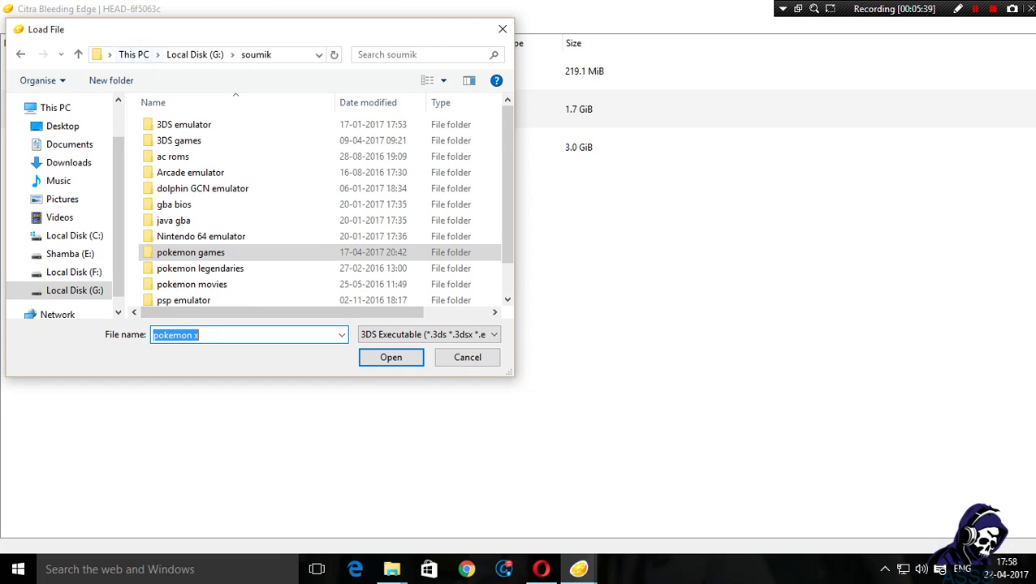
{"action": "double_click", "coordinate": [195, 141]}
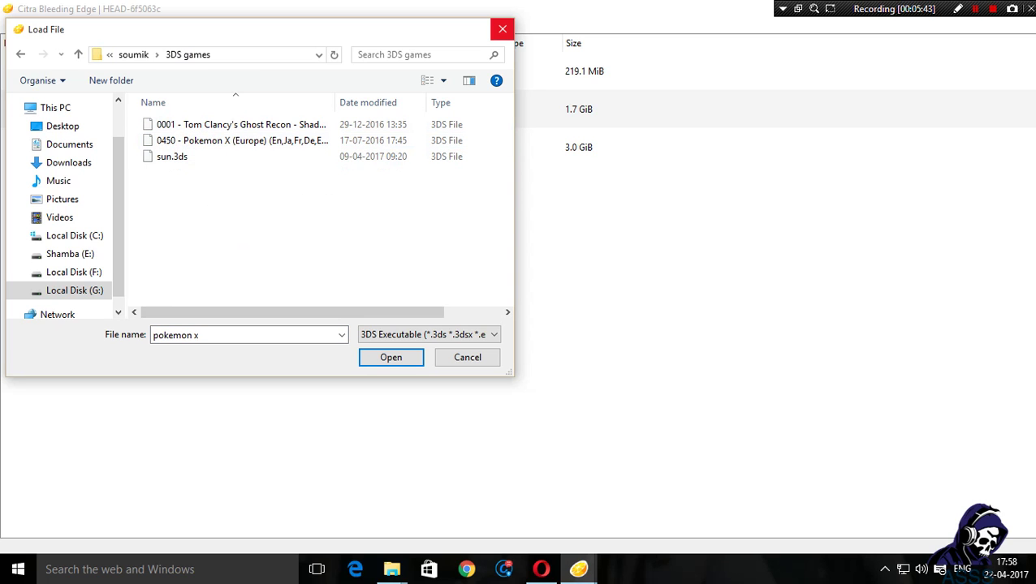
{"action": "left_click", "coordinate": [503, 29]}
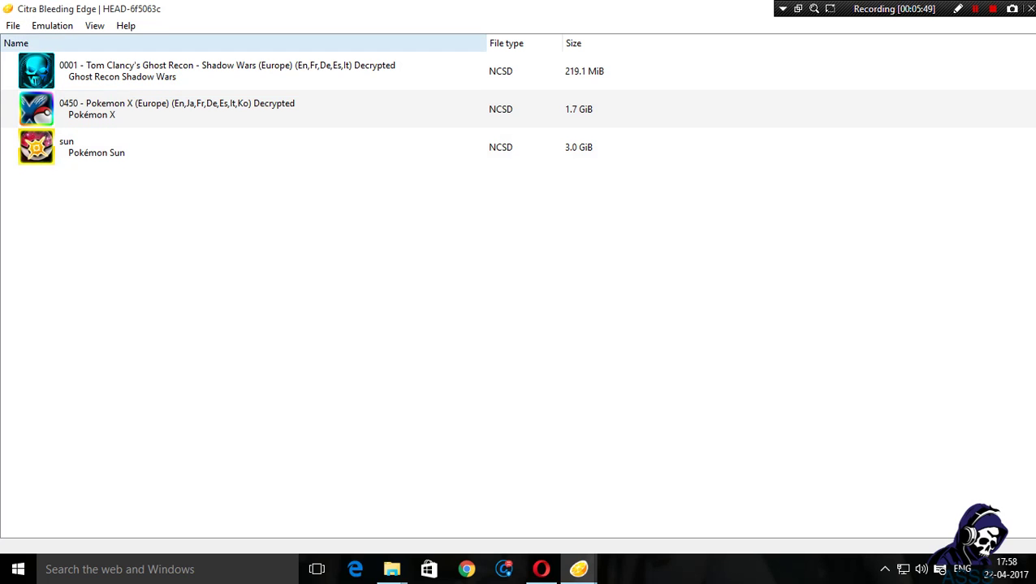
Open the emulator configuration's system settings and replace the username with the player's own name
{"action": "left_click", "coordinate": [52, 25]}
{"action": "left_click", "coordinate": [76, 100]}
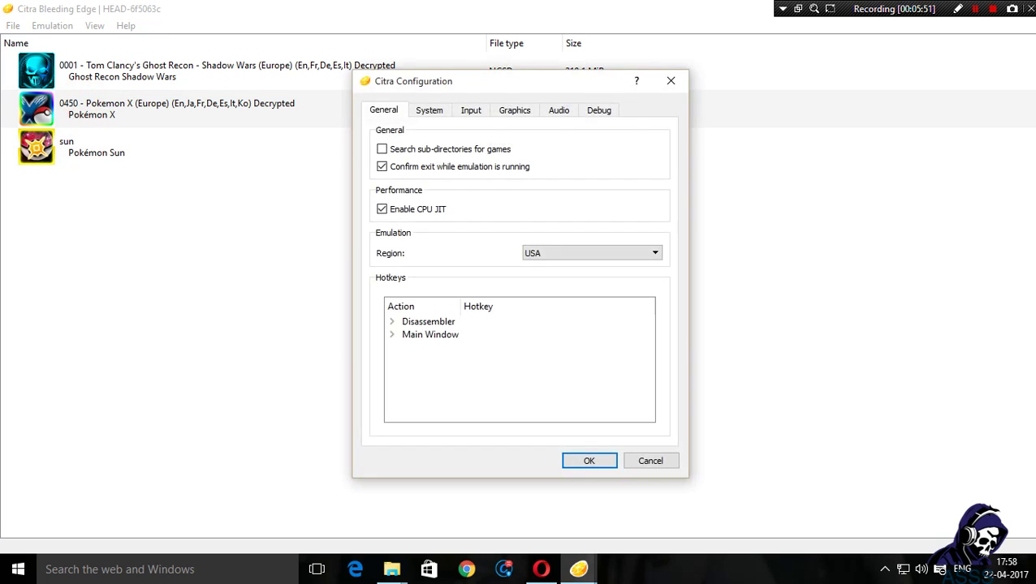
{"action": "left_click", "coordinate": [428, 110]}
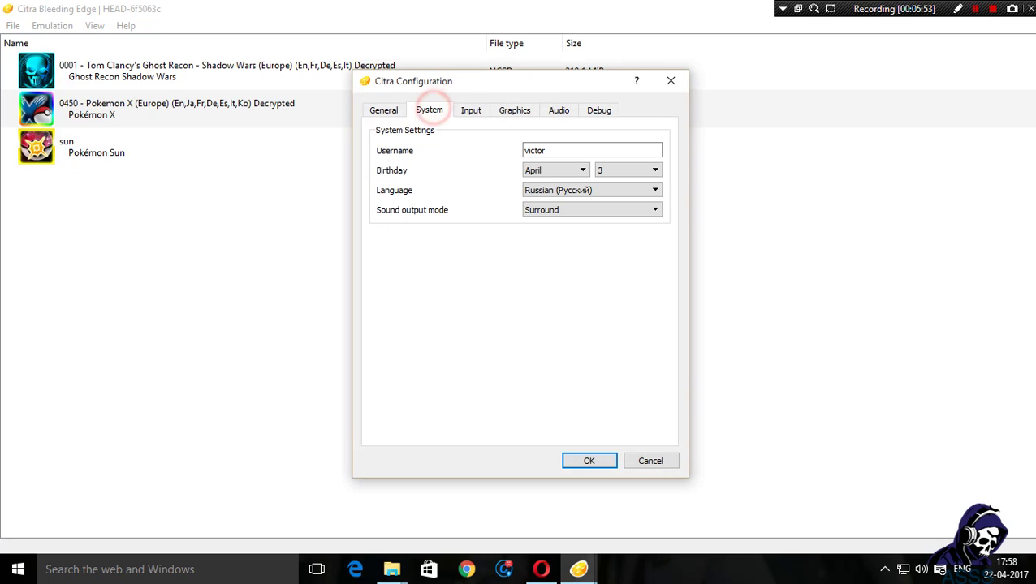
{"action": "left_click", "coordinate": [569, 151]}
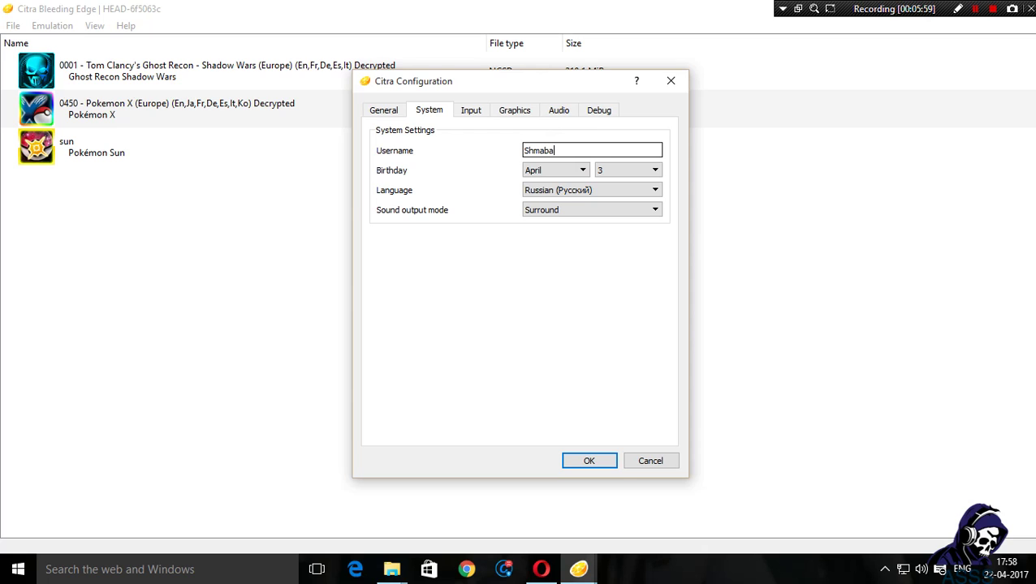
{"action": "left_click", "coordinate": [532, 152]}
{"action": "key", "text": "Delete"}
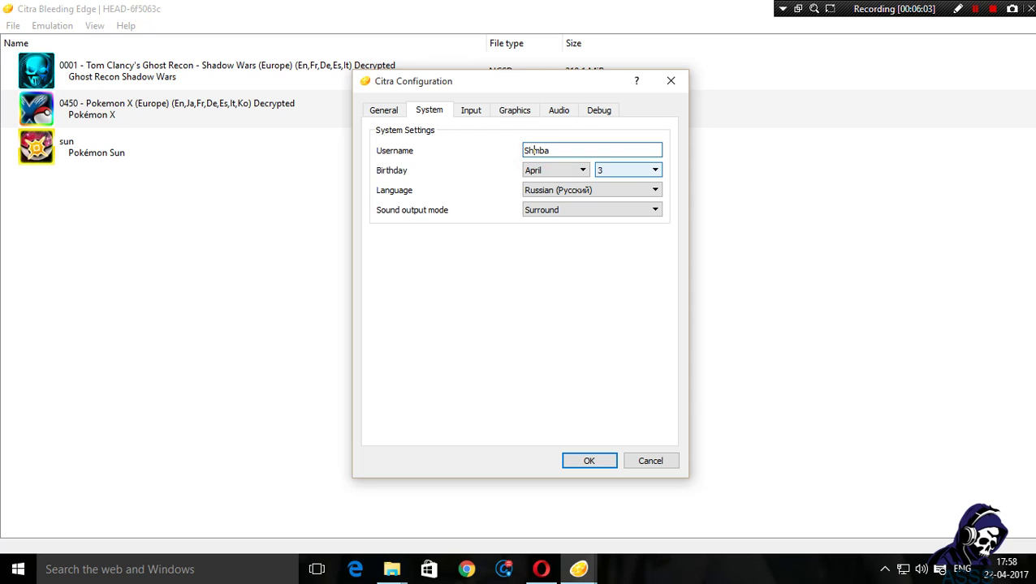
Choose the player's birthday month and day, and set the system language to English
{"action": "left_click", "coordinate": [578, 170]}
{"action": "left_click", "coordinate": [560, 252]}
{"action": "left_click", "coordinate": [630, 170]}
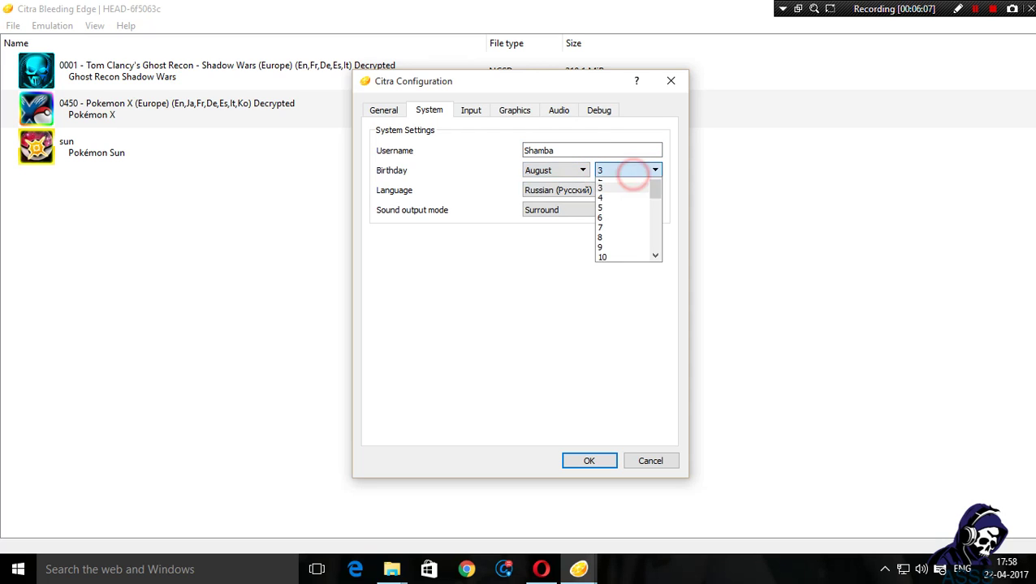
{"action": "left_click", "coordinate": [617, 262]}
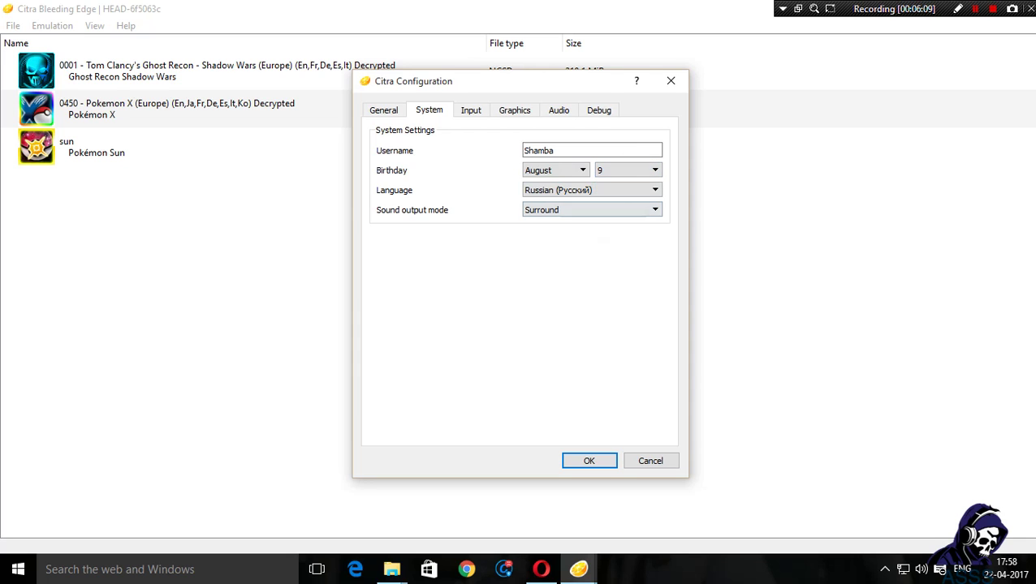
{"action": "left_click", "coordinate": [605, 190]}
{"action": "left_click", "coordinate": [537, 202]}
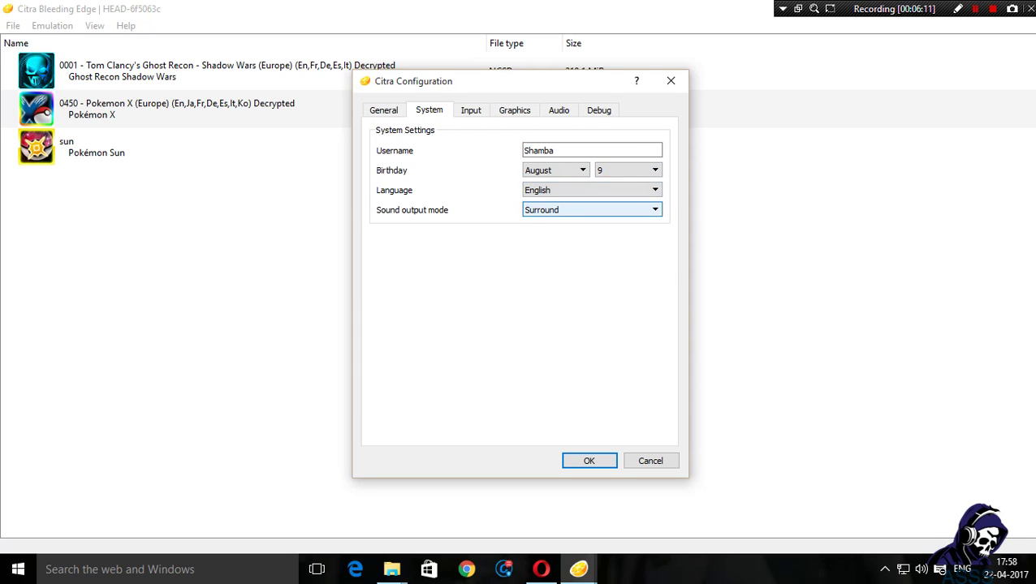
Map the face buttons in the input settings: A to J, B to K, X to N and Y to M
{"action": "left_click", "coordinate": [471, 109]}
{"action": "left_click", "coordinate": [414, 166]}
{"action": "key", "text": "j"}
{"action": "left_click", "coordinate": [466, 167]}
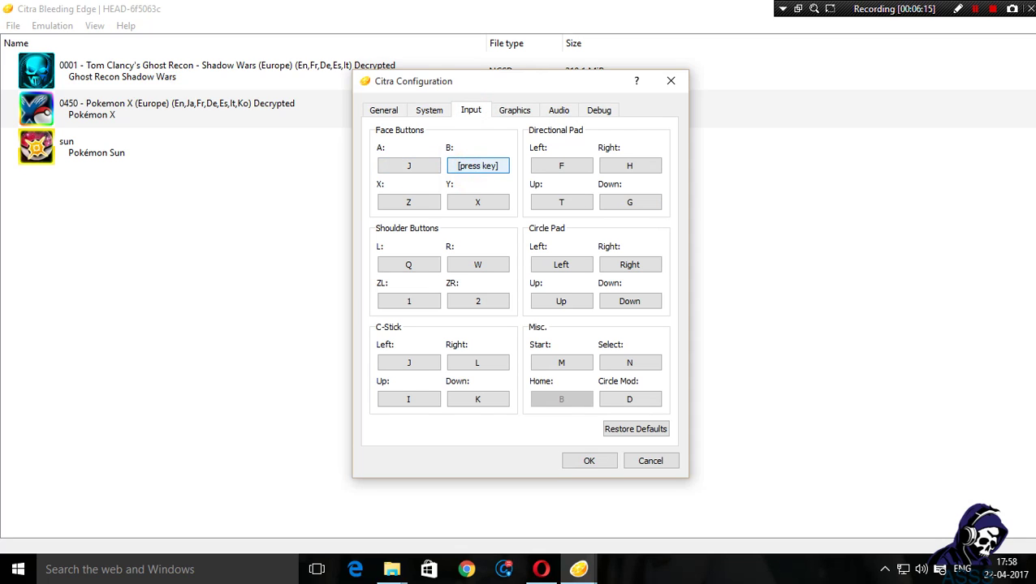
{"action": "key", "text": "k"}
{"action": "left_click", "coordinate": [414, 202]}
{"action": "key", "text": "n"}
{"action": "left_click", "coordinate": [475, 202]}
{"action": "key", "text": "m"}
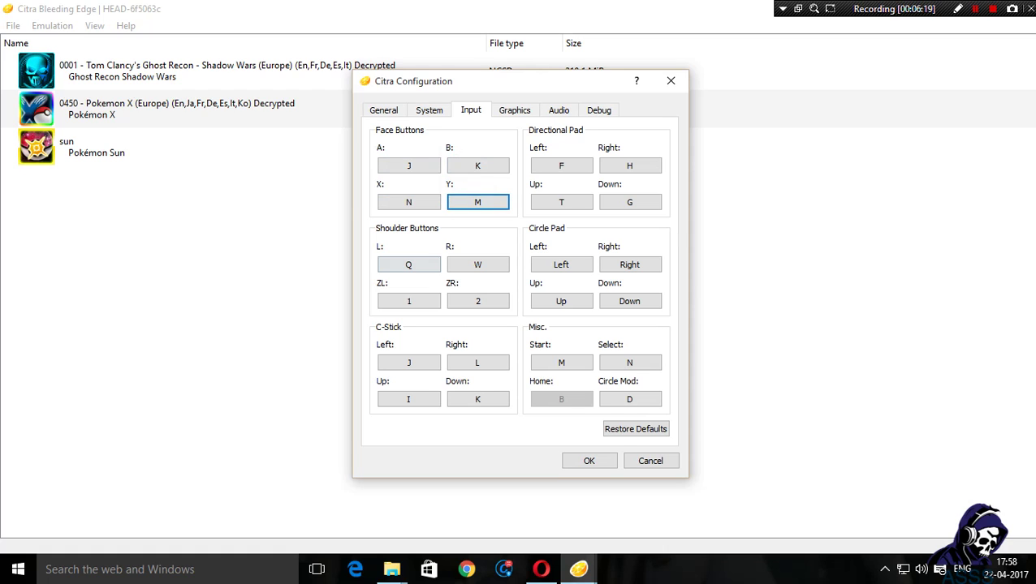
Map the L shoulder button to U and the R shoulder button to O
{"action": "left_click", "coordinate": [408, 264]}
{"action": "key", "text": "u"}
{"action": "left_click", "coordinate": [461, 264]}
{"action": "key", "text": "o"}
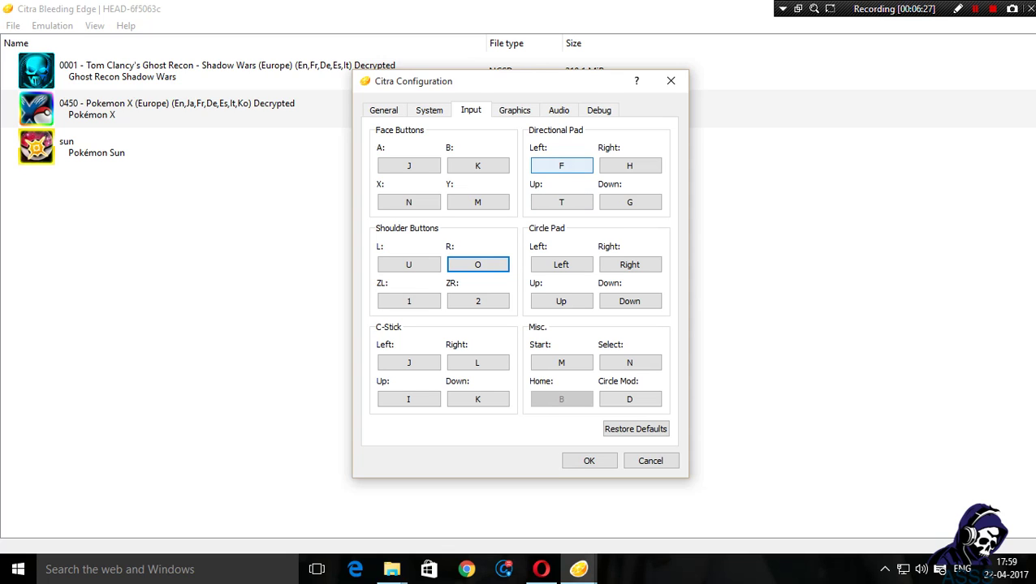
Map the directional pad's Left, Right, Up and Down to the matching arrow keys
{"action": "left_click", "coordinate": [561, 166]}
{"action": "key", "text": "Up"}
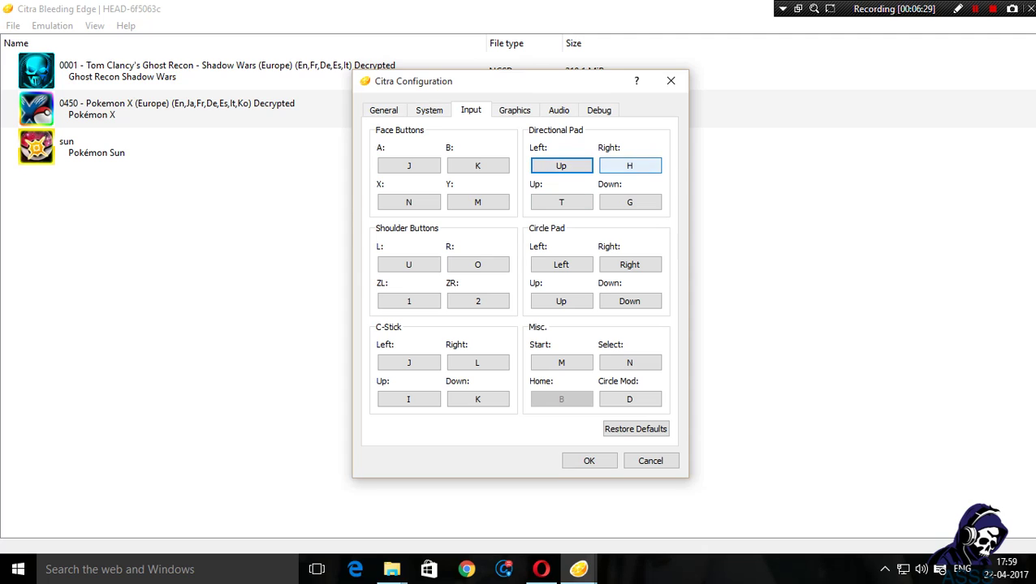
{"action": "left_click", "coordinate": [560, 165]}
{"action": "key", "text": "Left"}
{"action": "left_click", "coordinate": [629, 165]}
{"action": "key", "text": "Right"}
{"action": "left_click", "coordinate": [561, 202]}
{"action": "key", "text": "Up"}
{"action": "left_click", "coordinate": [618, 203]}
{"action": "key", "text": "Down"}
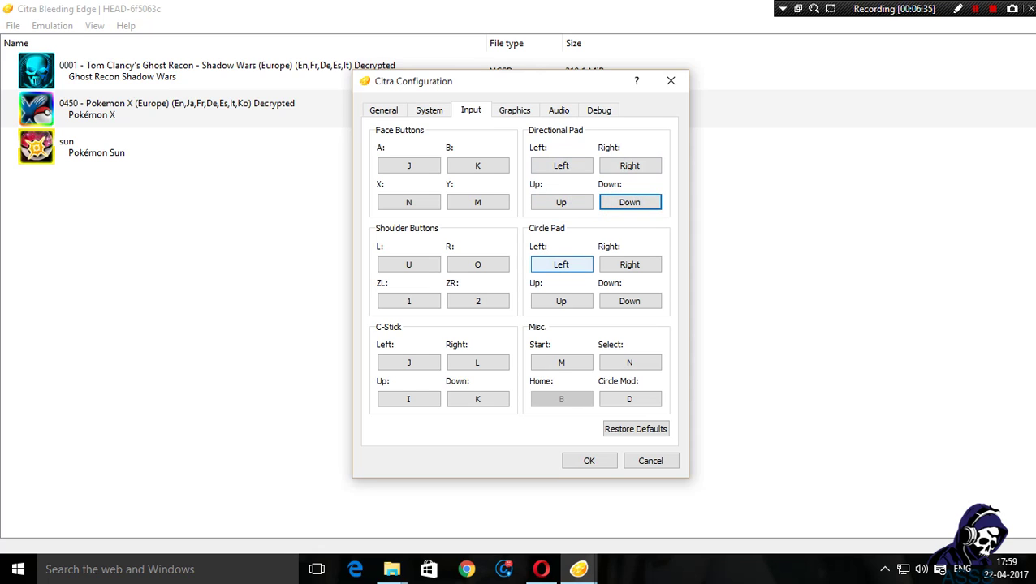
Map the Circle Pad directions: Left to A, Right to D, Up to W and Down to S
{"action": "left_click", "coordinate": [570, 265]}
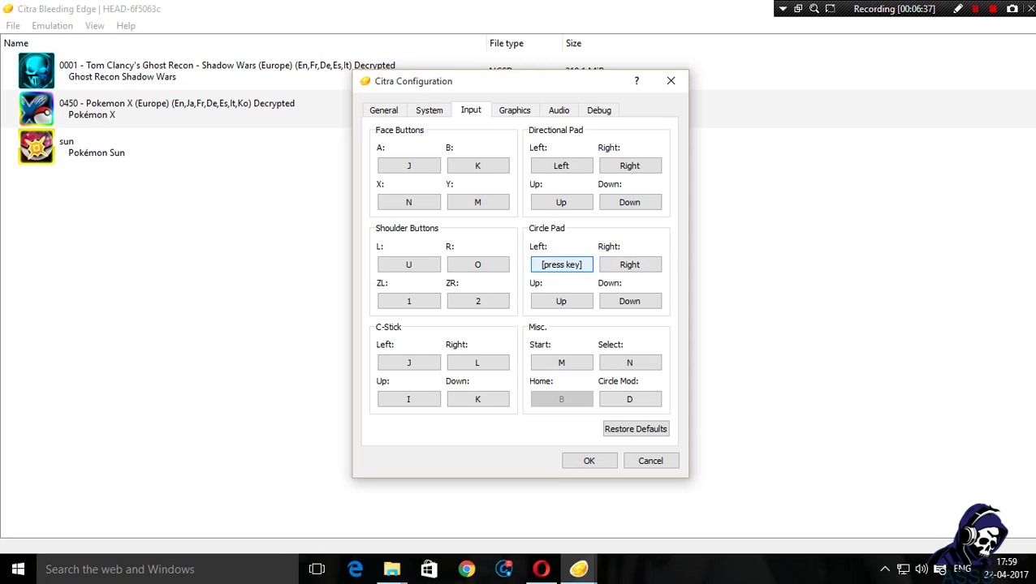
{"action": "key", "text": "a"}
{"action": "left_click", "coordinate": [630, 263]}
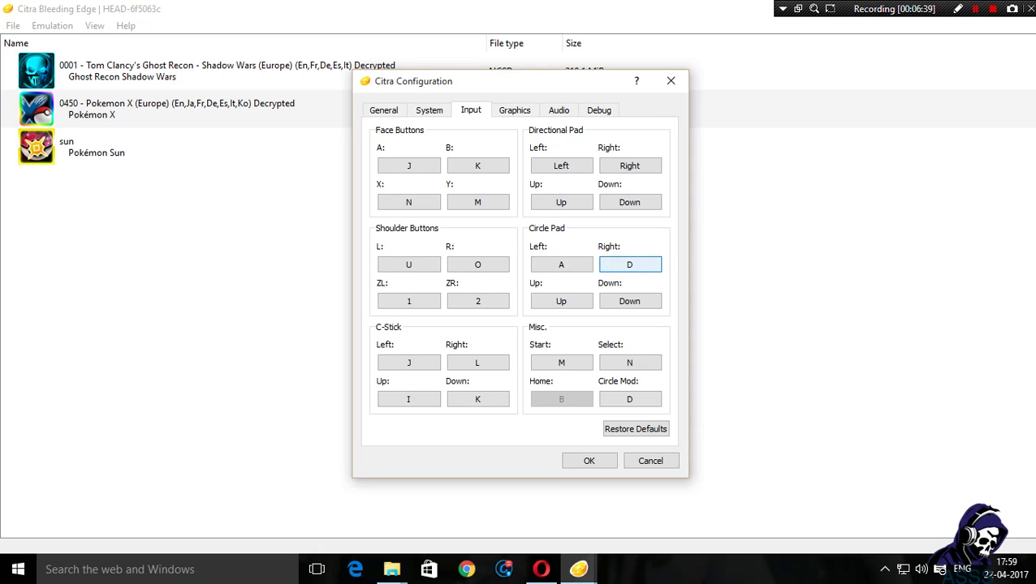
{"action": "left_click", "coordinate": [561, 301]}
{"action": "key", "text": "w"}
{"action": "left_click", "coordinate": [629, 301]}
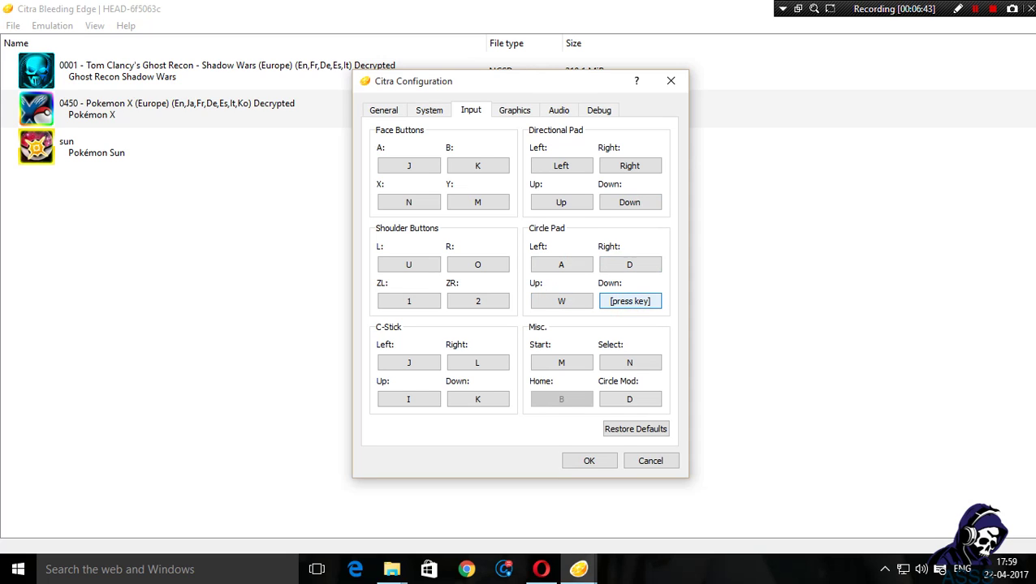
{"action": "key", "text": "a"}
{"action": "left_click", "coordinate": [629, 301]}
{"action": "key", "text": "s"}
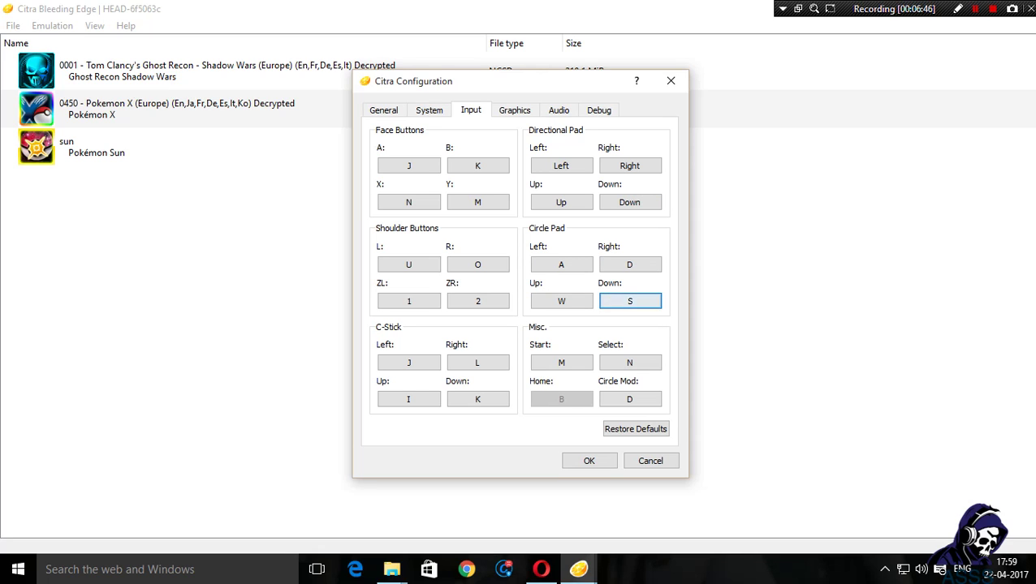
Map the miscellaneous controls: Start to Return and Select to Space
{"action": "left_click", "coordinate": [561, 363]}
{"action": "key", "text": "Return"}
{"action": "left_click", "coordinate": [625, 364]}
{"action": "key", "text": "space"}
Set the graphics screen layout to Default and the internal resolution to Auto (Window Size), and save the configuration
{"action": "left_click", "coordinate": [559, 110]}
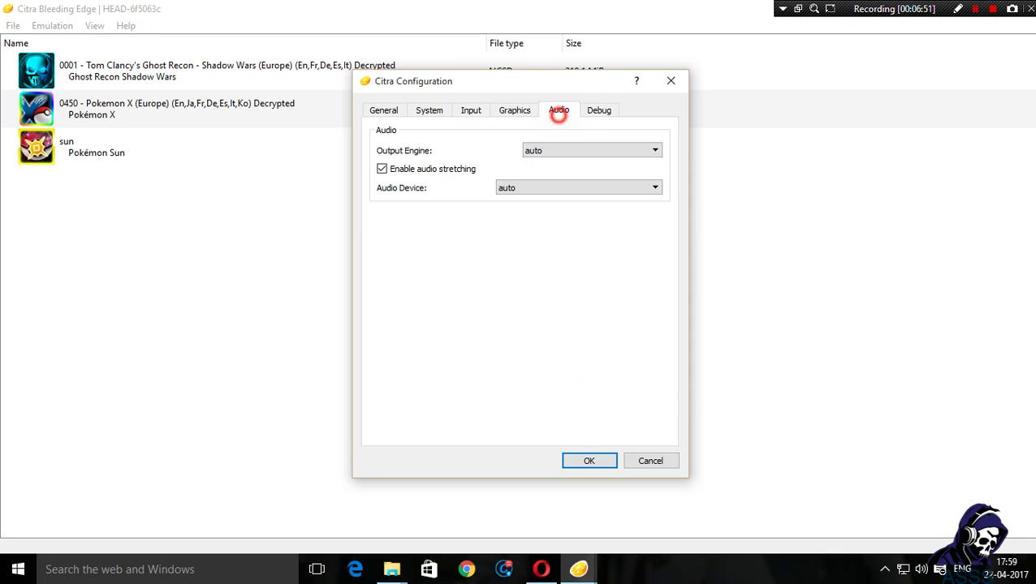
{"action": "left_click", "coordinate": [515, 110]}
{"action": "left_click", "coordinate": [607, 214]}
{"action": "left_click", "coordinate": [612, 218]}
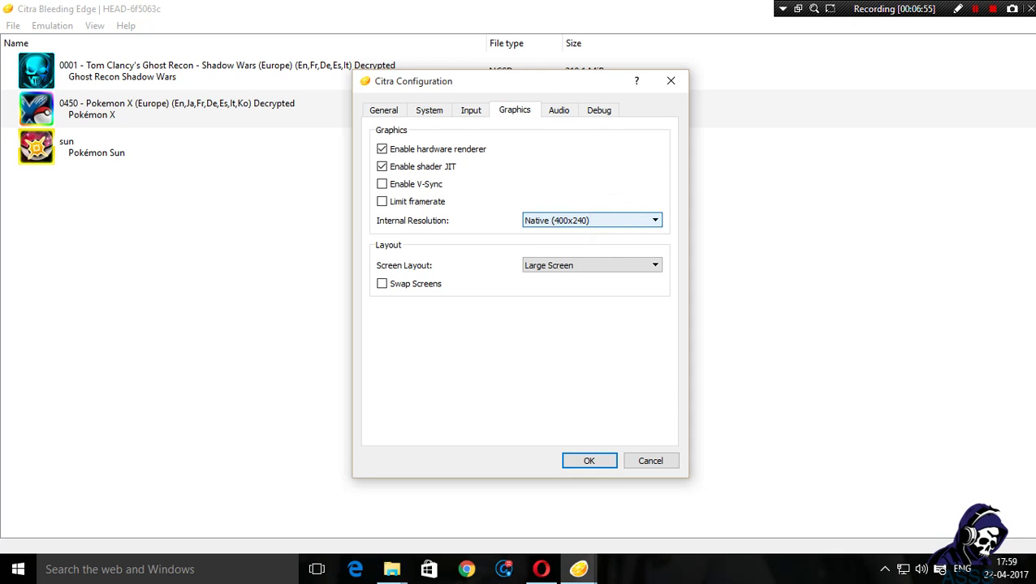
{"action": "left_click", "coordinate": [578, 264]}
{"action": "left_click", "coordinate": [560, 275]}
{"action": "left_click", "coordinate": [587, 221]}
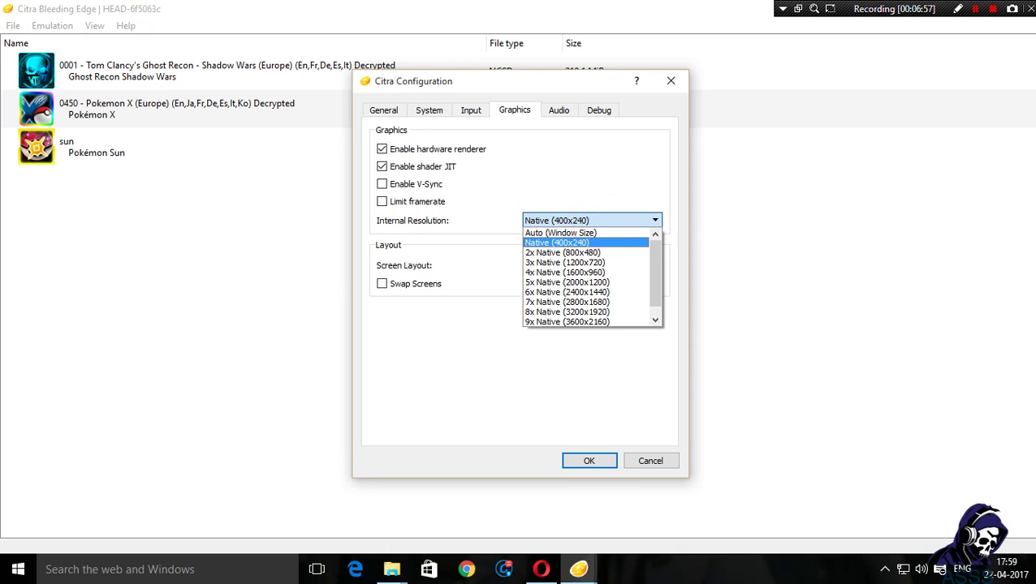
{"action": "left_click", "coordinate": [580, 230]}
{"action": "key", "text": "Tab"}
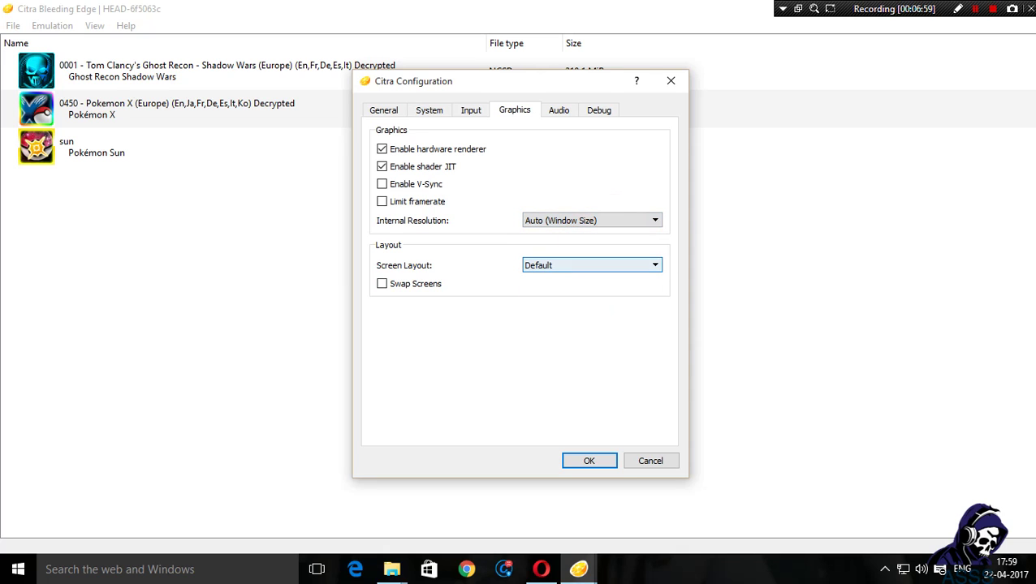
{"action": "left_click", "coordinate": [567, 265]}
{"action": "left_click", "coordinate": [568, 266]}
{"action": "key", "text": "ctrl+Tab"}
{"action": "left_click", "coordinate": [605, 109]}
{"action": "left_click", "coordinate": [581, 456]}
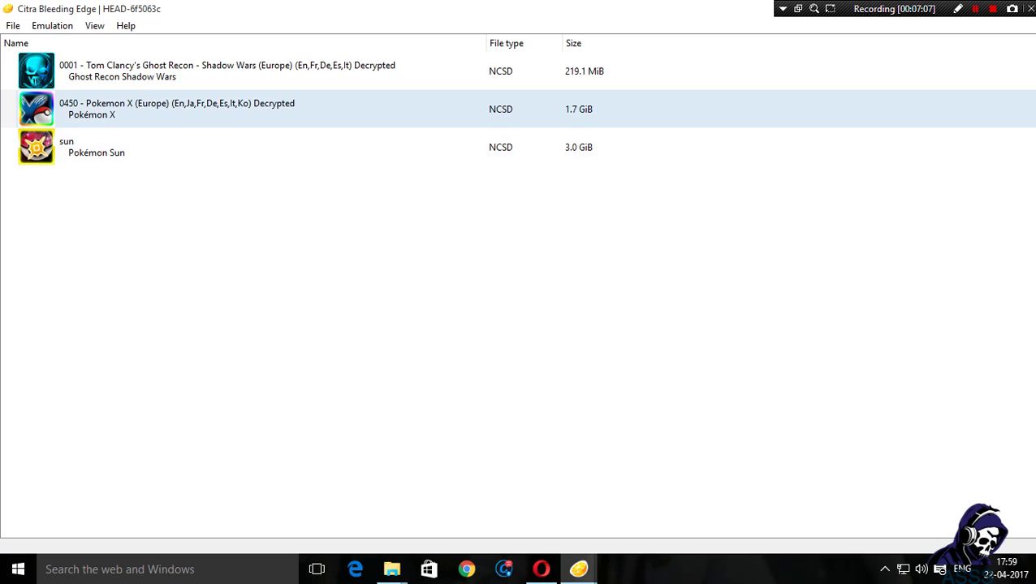
Launch Pokemon X from the game list and advance the professor's introduction to the boy-or-girl question
{"action": "left_click", "coordinate": [292, 109]}
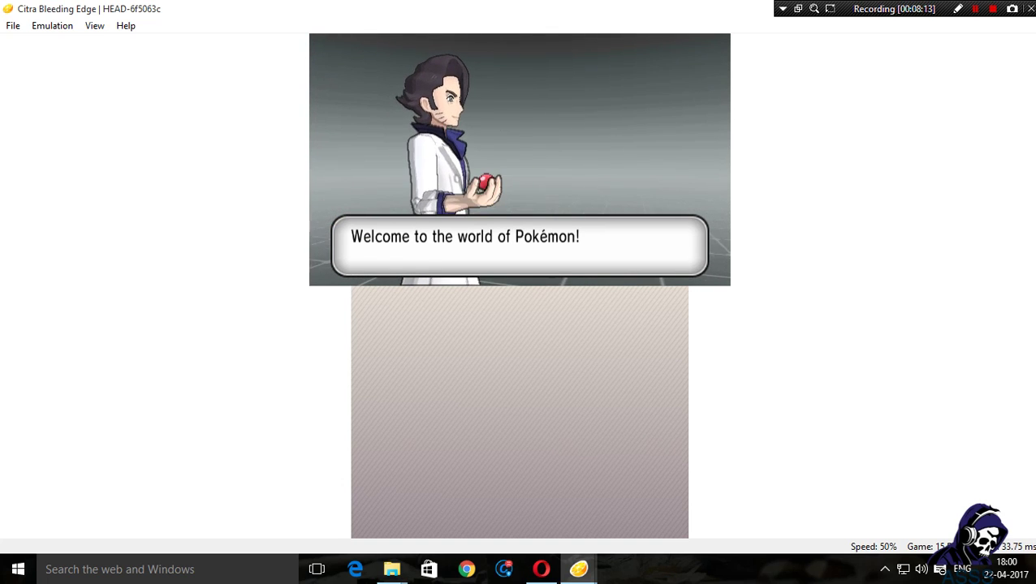
{"action": "key", "text": "a"}
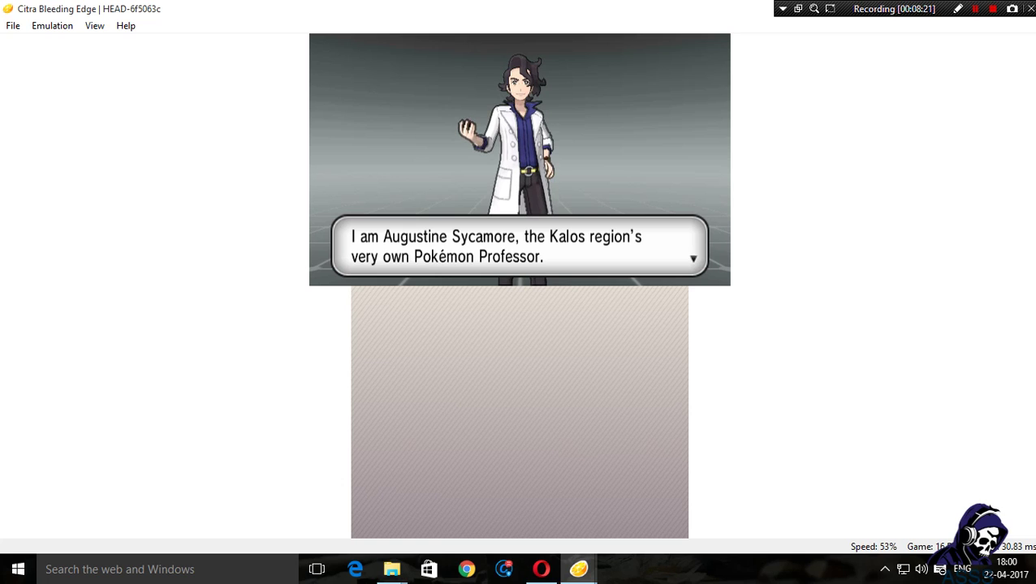
{"action": "key", "text": "a"}
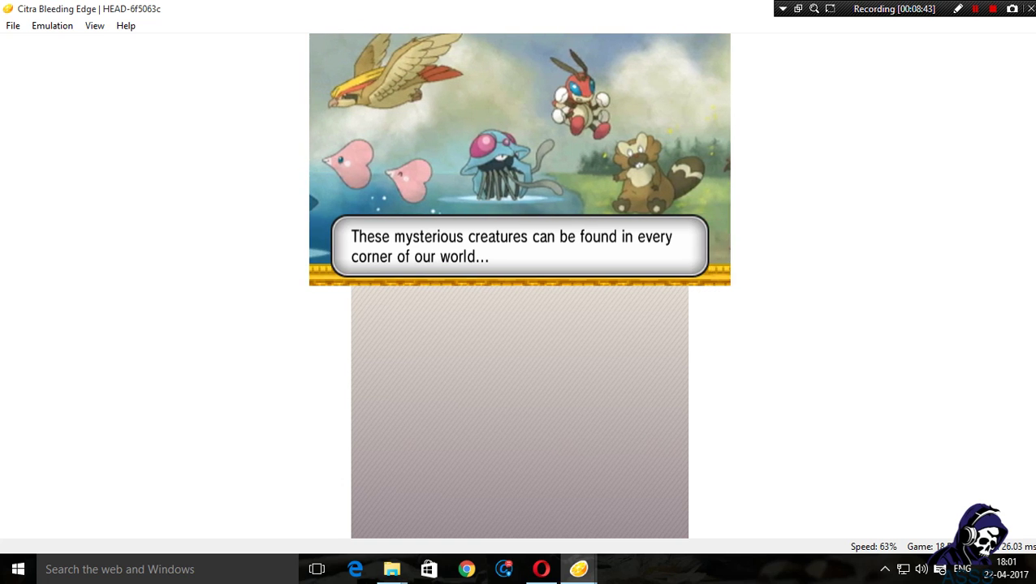
{"action": "key", "text": "a"}
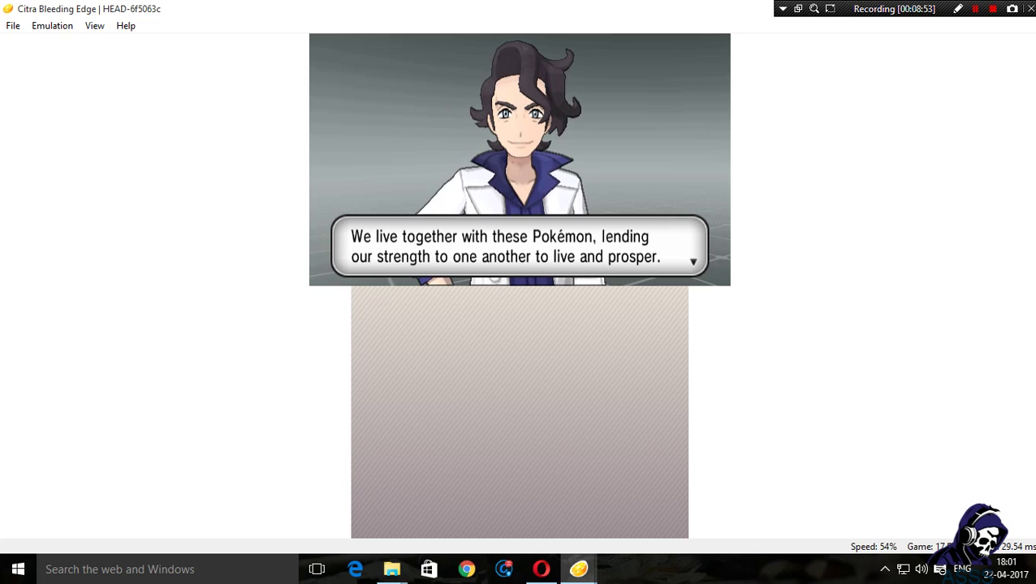
{"action": "key", "text": "a"}
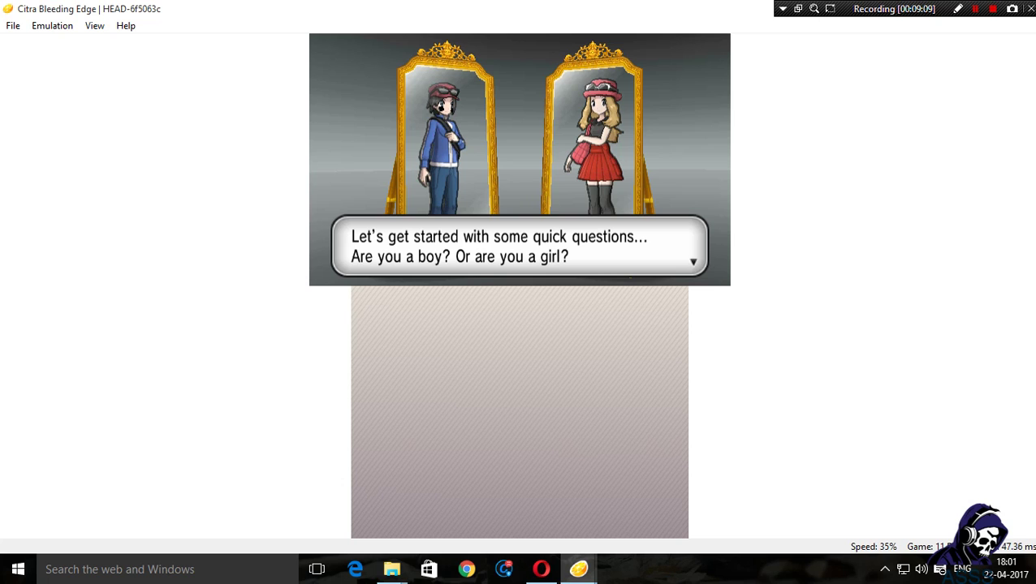
Choose the boy character and the third appearance portrait in the game's opening questions
{"action": "key", "text": "a"}
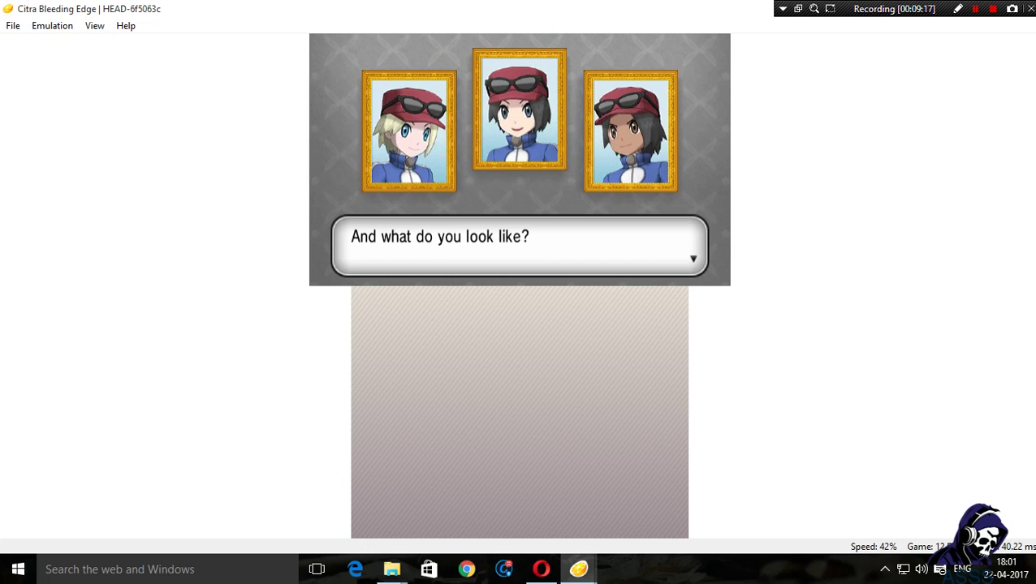
{"action": "key", "text": "a"}
{"action": "key", "text": "Left"}
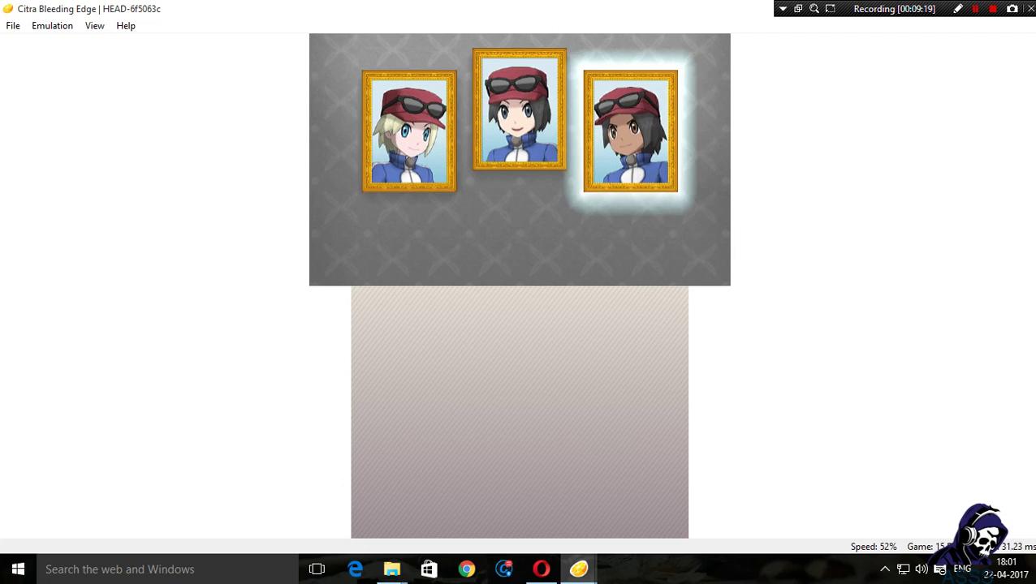
{"action": "key", "text": "a"}
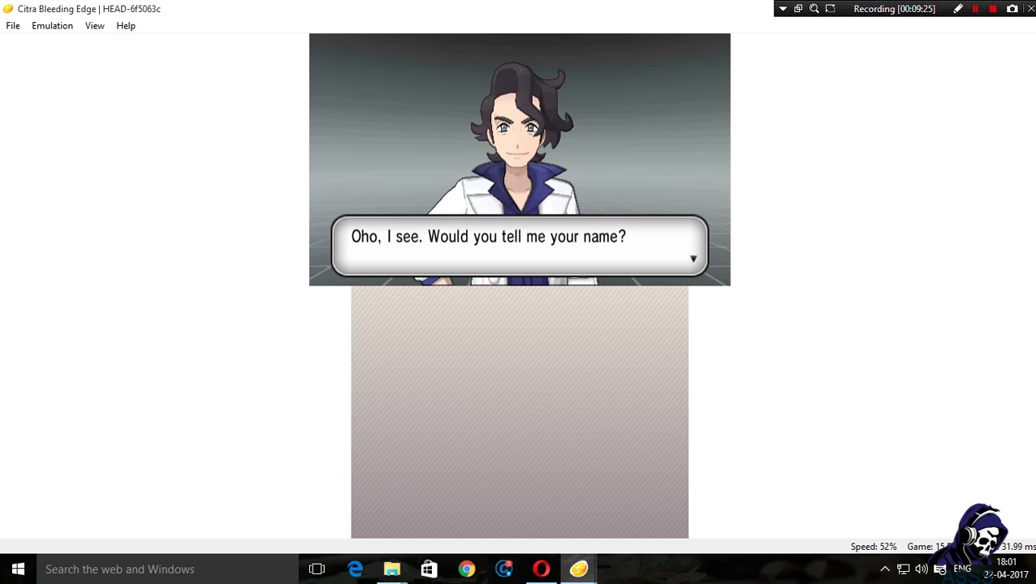
Stop the Pokemon X emulation and minimize the Citra and console windows
{"action": "left_click", "coordinate": [45, 29]}
{"action": "left_click", "coordinate": [67, 81]}
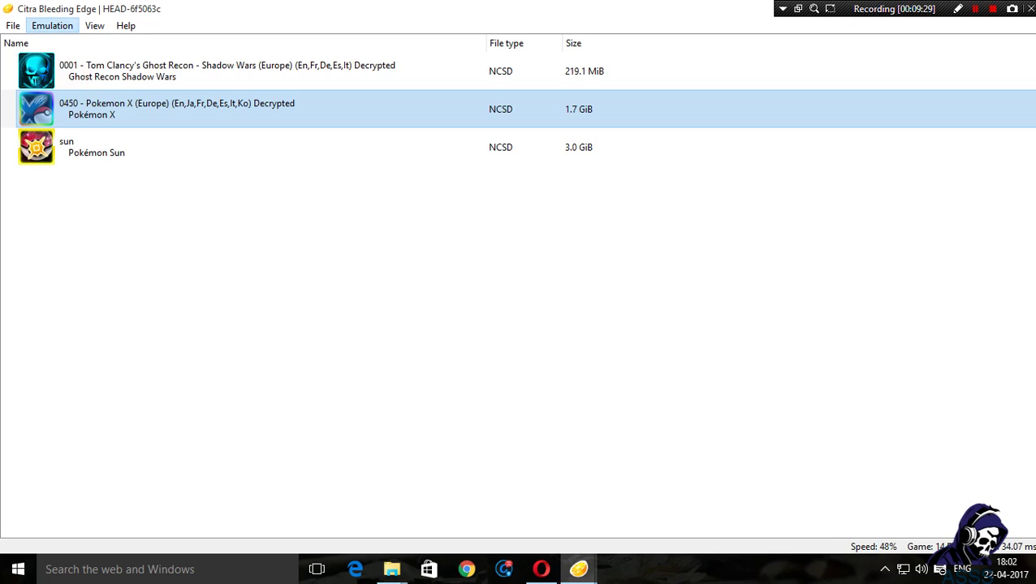
{"action": "double_click", "coordinate": [390, 9]}
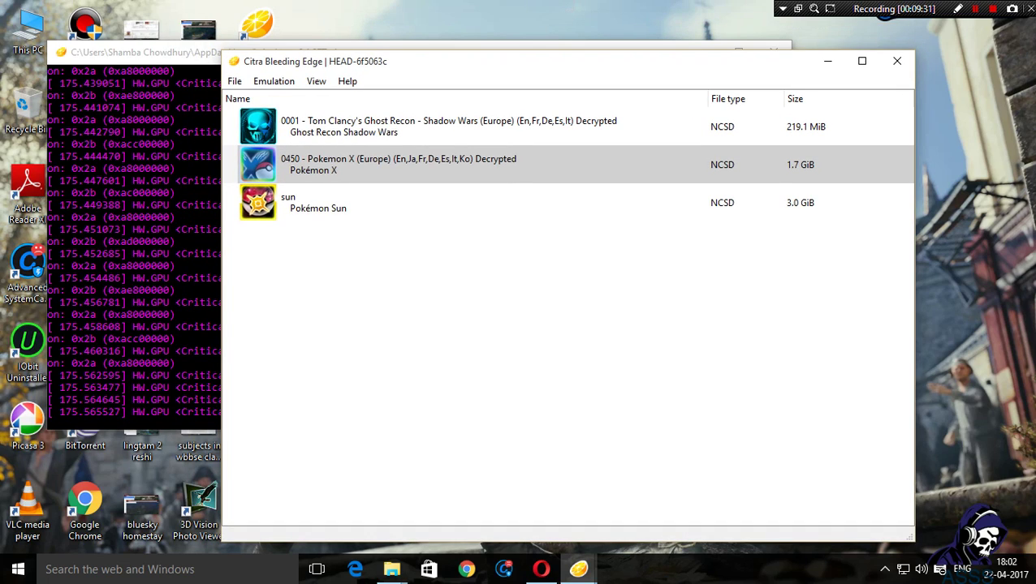
{"action": "left_click", "coordinate": [827, 61]}
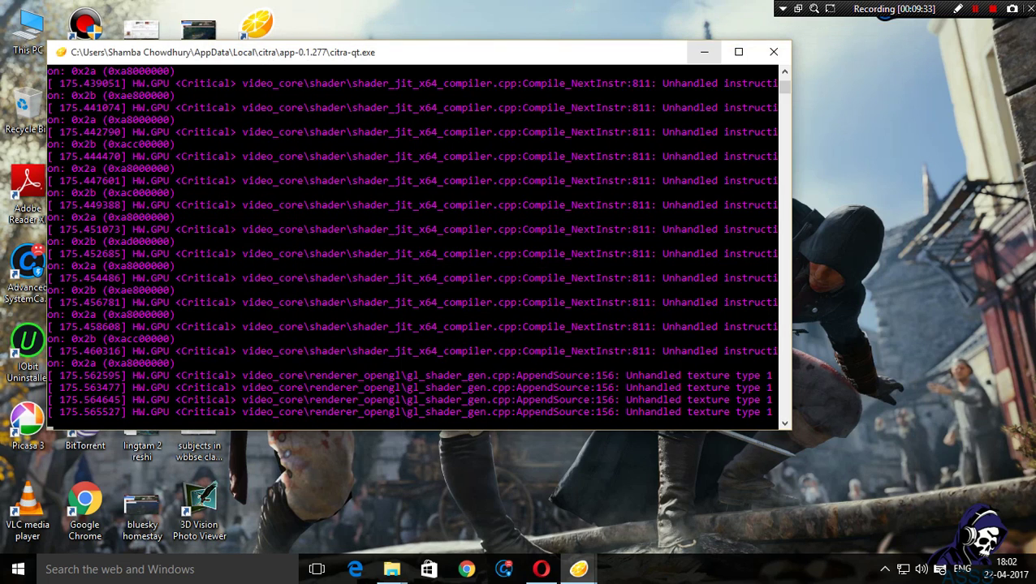
{"action": "left_click", "coordinate": [704, 52]}
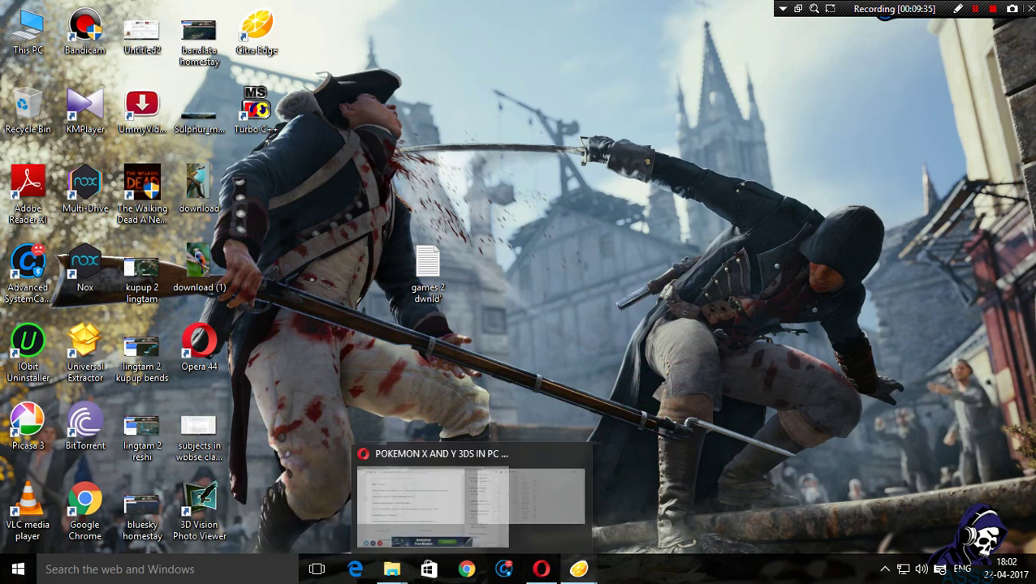
Switch to Opera and view the Zippyshare links for Pok-X-EUR-save-2-(00055d00).rar and the pokemon x save location help document
{"action": "left_click", "coordinate": [541, 569]}
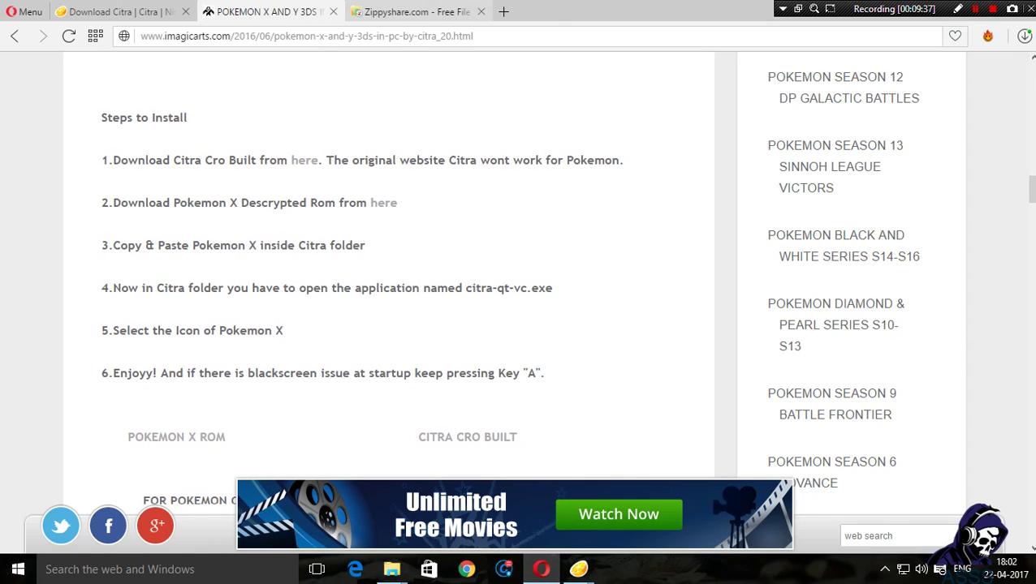
{"action": "left_click", "coordinate": [414, 11]}
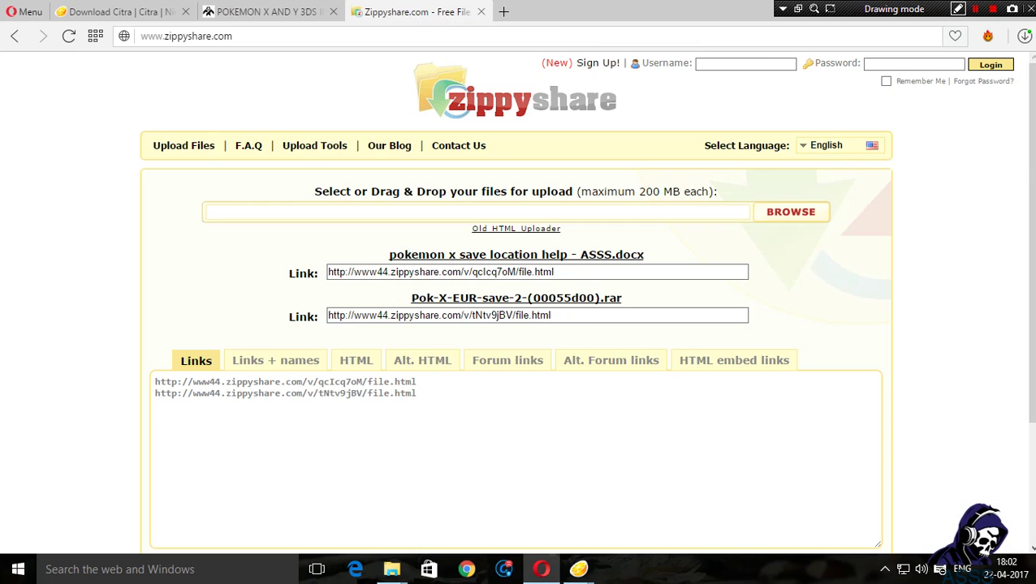
{"action": "left_click", "coordinate": [957, 8]}
{"action": "mouse_move", "coordinate": [632, 301]}
{"action": "left_mouse_down"}
{"action": "mouse_move", "coordinate": [572, 285]}
{"action": "mouse_move", "coordinate": [429, 283]}
{"action": "mouse_move", "coordinate": [302, 315]}
{"action": "mouse_move", "coordinate": [552, 323]}
{"action": "mouse_move", "coordinate": [617, 296]}
{"action": "left_mouse_up"}
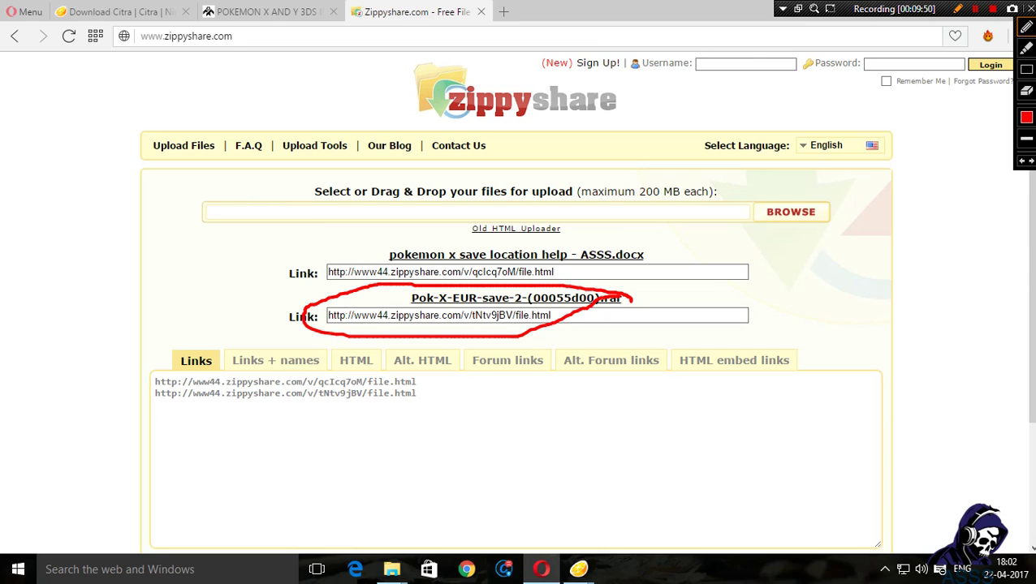
{"action": "mouse_move", "coordinate": [663, 257]}
{"action": "left_mouse_down"}
{"action": "mouse_move", "coordinate": [645, 237]}
{"action": "mouse_move", "coordinate": [475, 228]}
{"action": "mouse_move", "coordinate": [362, 248]}
{"action": "mouse_move", "coordinate": [380, 281]}
{"action": "mouse_move", "coordinate": [612, 289]}
{"action": "mouse_move", "coordinate": [667, 258]}
{"action": "left_mouse_up"}
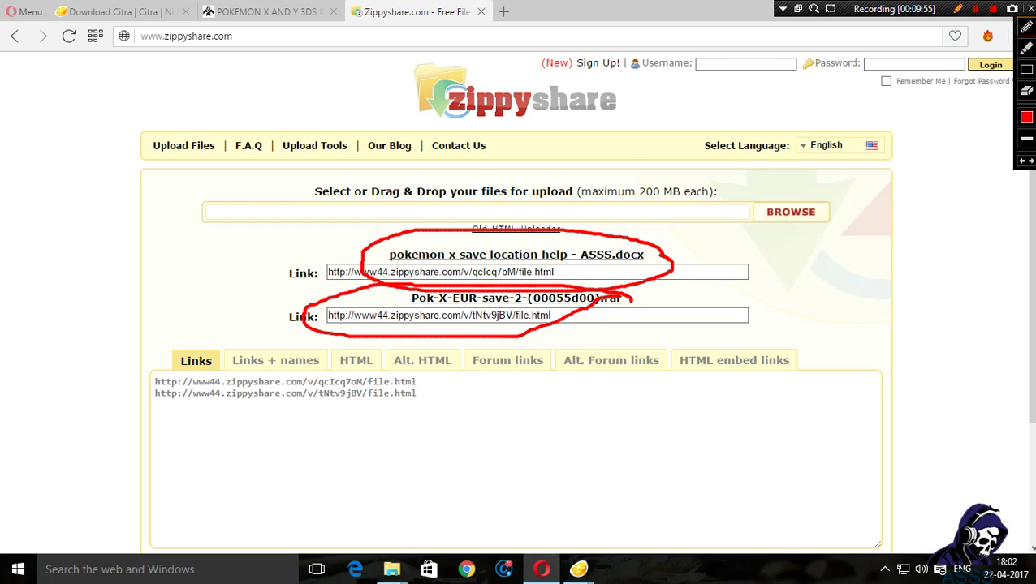
{"action": "left_click", "coordinate": [958, 8]}
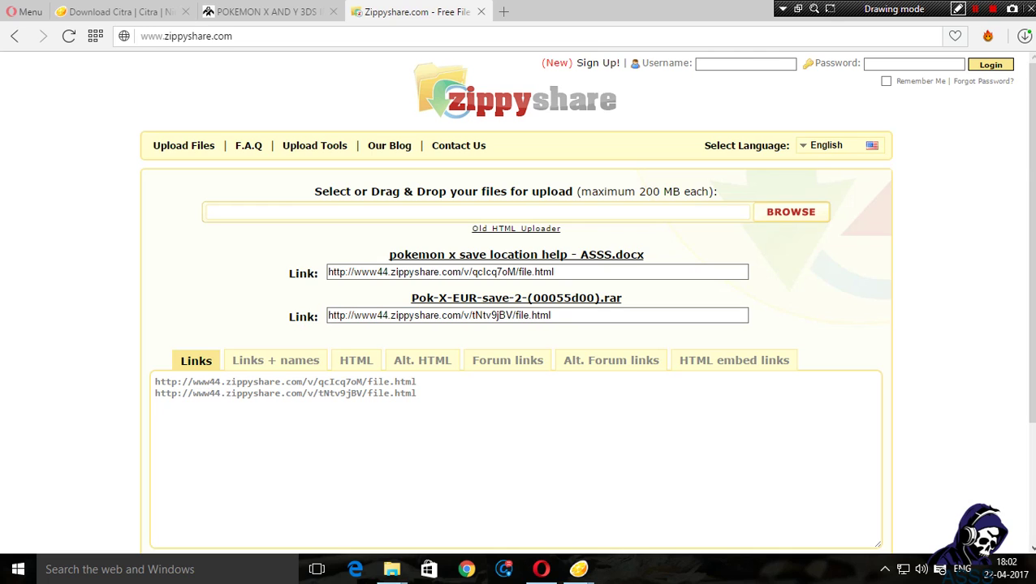
{"action": "key", "text": "Escape"}
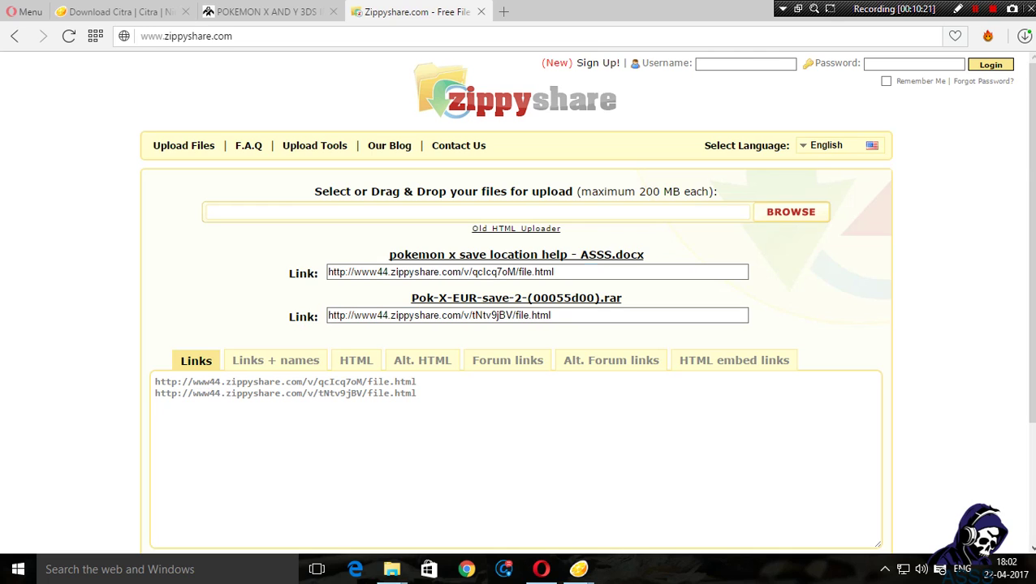
Switch to File Explorer and open the Pokemon X despues del Episodio del Espejo folder inside 3DS emulator\citra on drive G
{"action": "mouse_move", "coordinate": [578, 569]}
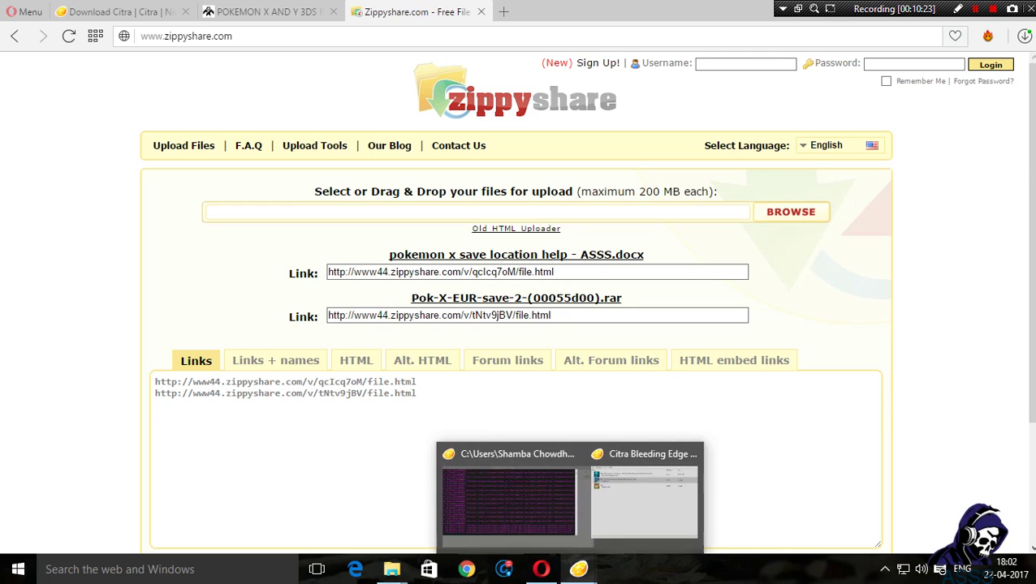
{"action": "mouse_move", "coordinate": [392, 569]}
{"action": "left_click", "coordinate": [308, 495]}
{"action": "left_click", "coordinate": [765, 195]}
{"action": "key", "text": "BackSpace"}
{"action": "key", "text": "BackSpace"}
{"action": "key", "text": "BackSpace"}
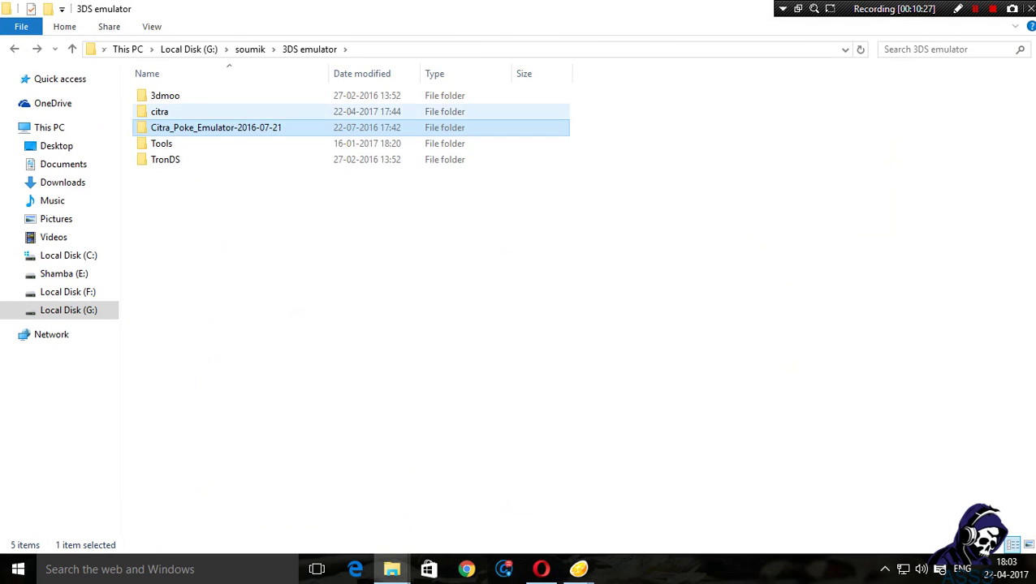
{"action": "double_click", "coordinate": [162, 111]}
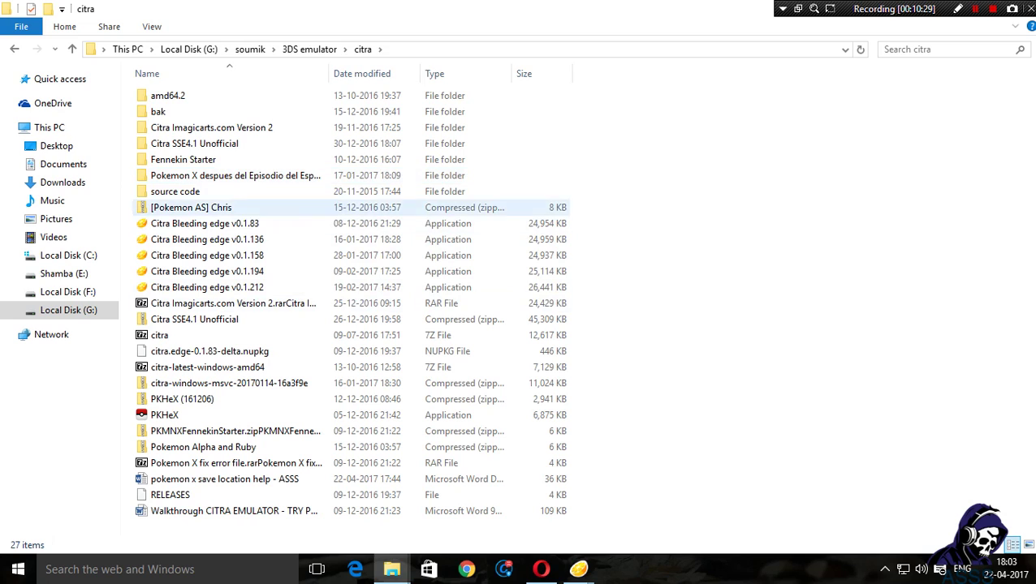
{"action": "double_click", "coordinate": [216, 176]}
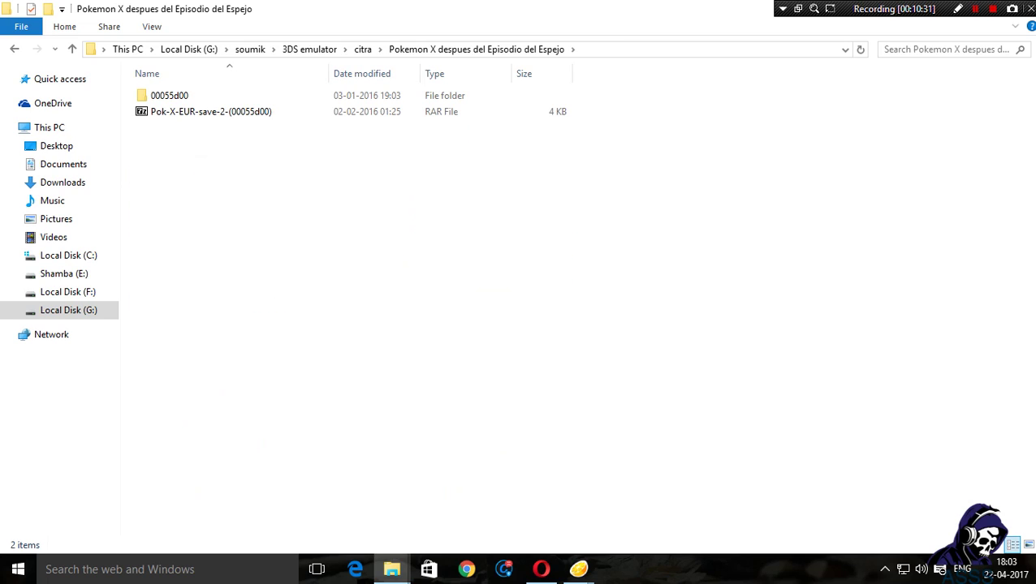
Copy the 00055d00 save folder from Pokemon X despues del Episodio del Espejo
{"action": "left_click", "coordinate": [183, 96]}
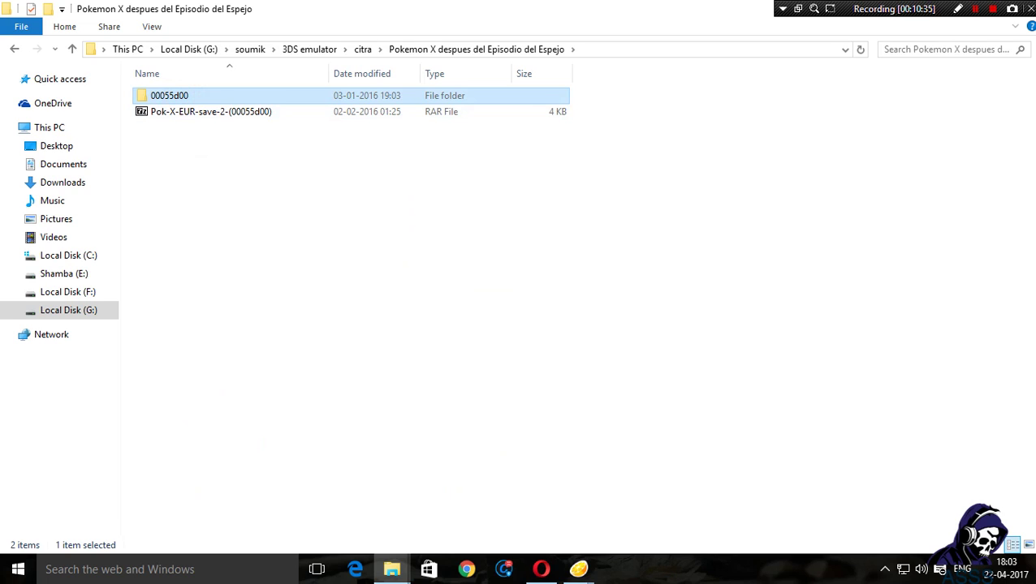
{"action": "right_click", "coordinate": [181, 95]}
{"action": "left_click", "coordinate": [223, 343]}
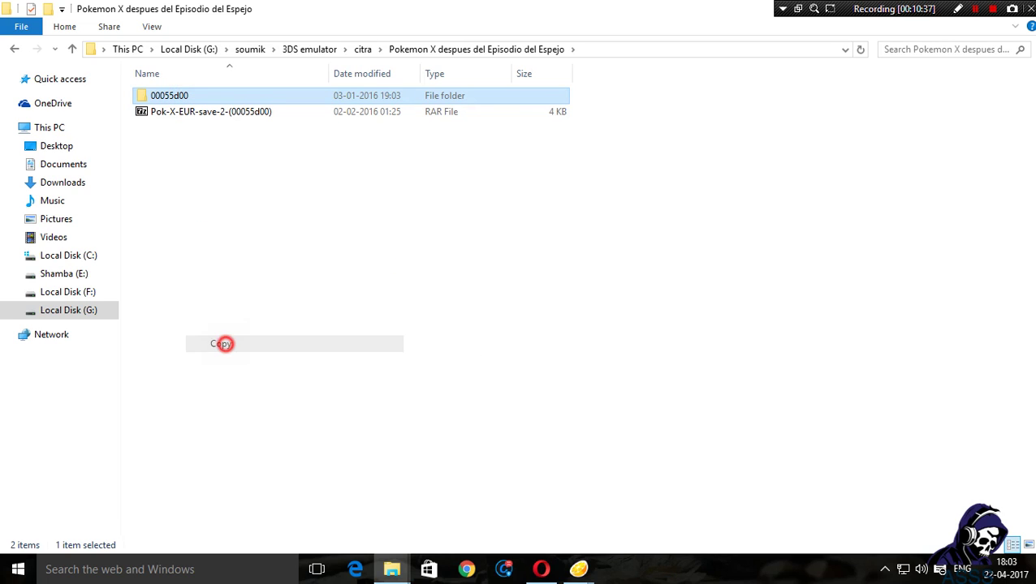
{"action": "left_click", "coordinate": [517, 362]}
In the other File Explorer window, browse from app-0.1.277 through user\sdmc\Nintendo 3DS and both zero-named folders to title\00040000
{"action": "mouse_move", "coordinate": [391, 569]}
{"action": "left_click", "coordinate": [473, 505]}
{"action": "double_click", "coordinate": [160, 112]}
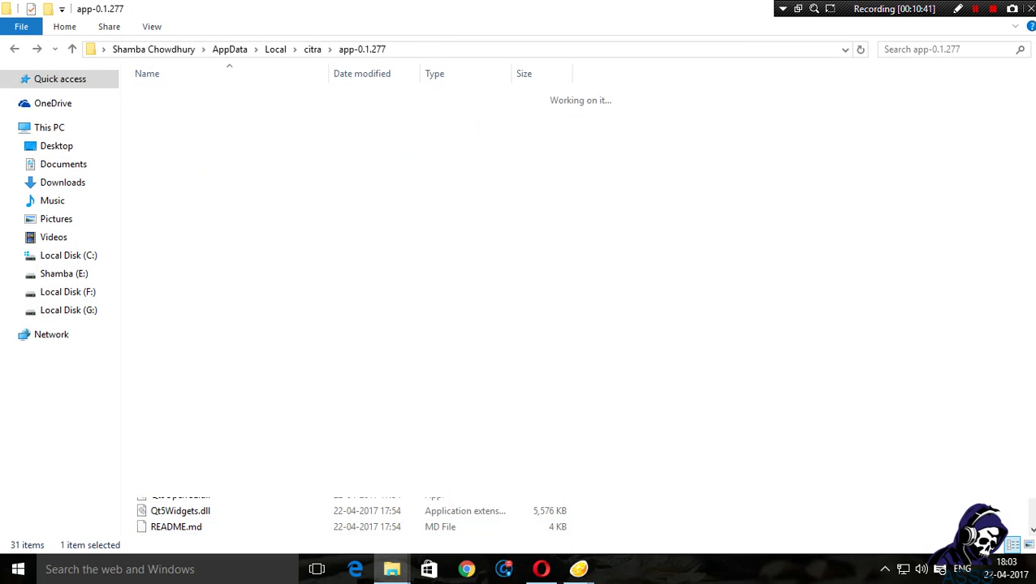
{"action": "double_click", "coordinate": [163, 111]}
{"action": "double_click", "coordinate": [163, 128]}
{"action": "double_click", "coordinate": [181, 99]}
{"action": "double_click", "coordinate": [181, 100]}
{"action": "double_click", "coordinate": [180, 100]}
{"action": "double_click", "coordinate": [174, 109]}
{"action": "left_click", "coordinate": [179, 96]}
{"action": "double_click", "coordinate": [179, 95]}
Paste the copied 00055d00 folder into 00040000, overwriting the existing save files
{"action": "right_click", "coordinate": [205, 191]}
{"action": "left_click", "coordinate": [243, 297]}
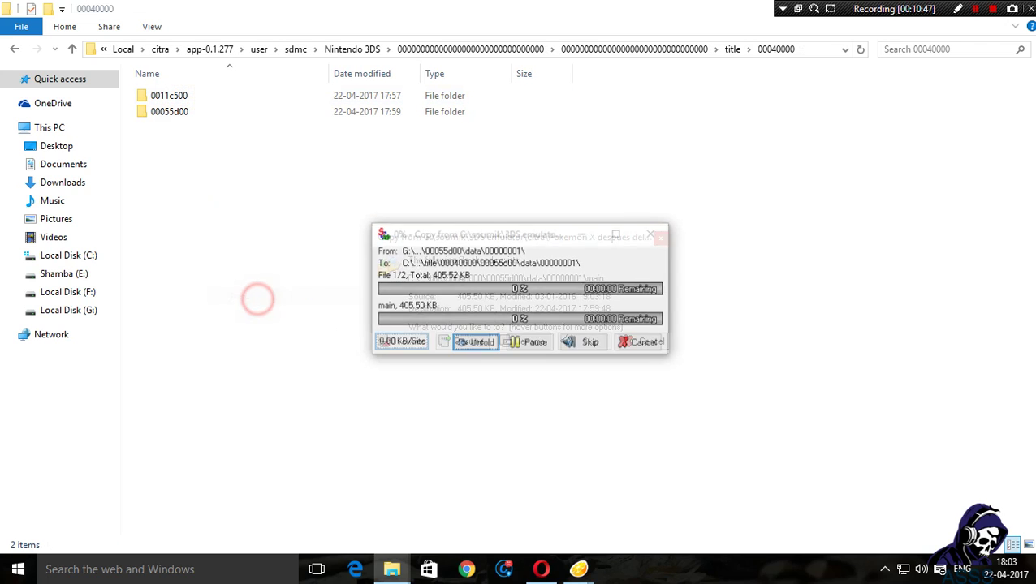
{"action": "left_click", "coordinate": [398, 345]}
{"action": "left_click", "coordinate": [398, 345]}
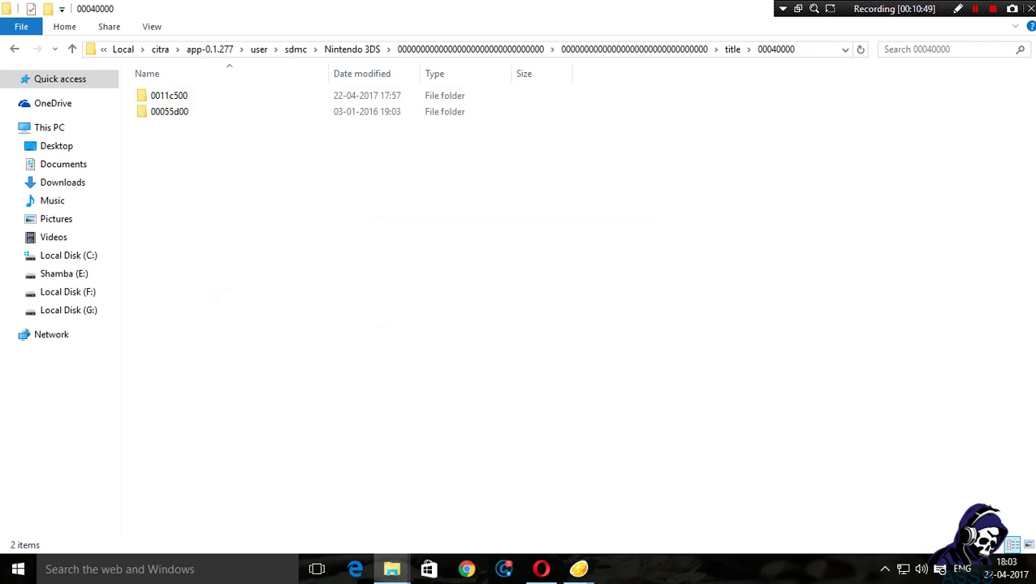
Go back up to the Nintendo 3DS folder and close the running Citra emulator
{"action": "key", "text": "BackSpace"}
{"action": "key", "text": "BackSpace"}
{"action": "key", "text": "BackSpace"}
{"action": "key", "text": "BackSpace"}
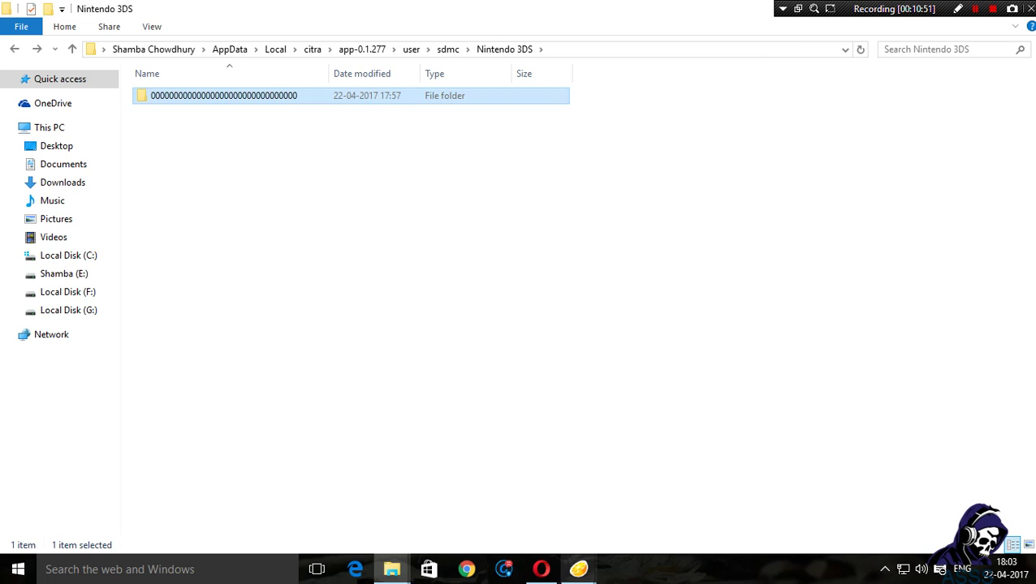
{"action": "mouse_move", "coordinate": [577, 569]}
{"action": "left_click", "coordinate": [714, 453]}
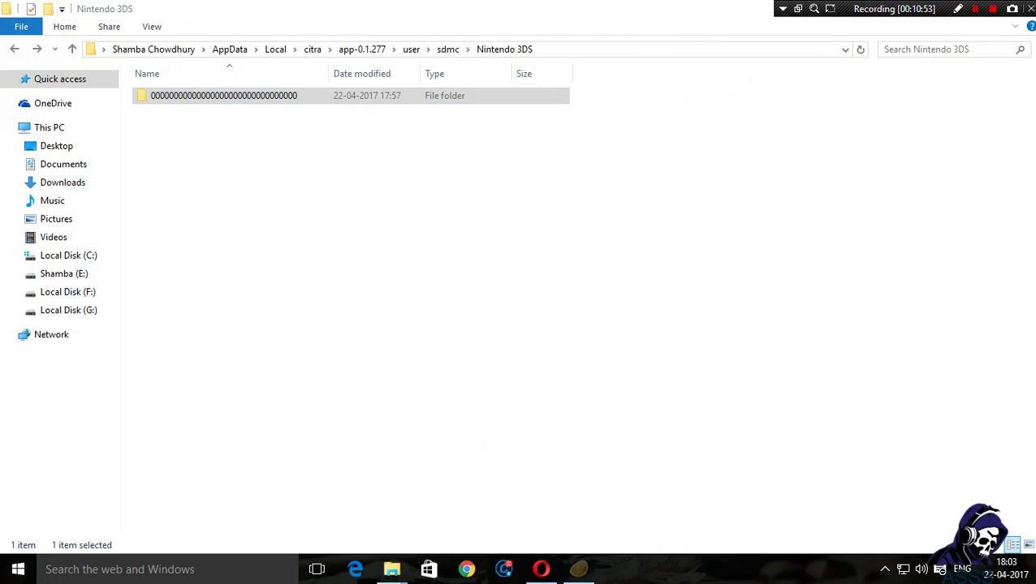
Return to the app-0.1.277 folder and launch citra-qt
{"action": "key", "text": "BackSpace"}
{"action": "key", "text": "BackSpace"}
{"action": "key", "text": "BackSpace"}
{"action": "key", "text": "BackSpace"}
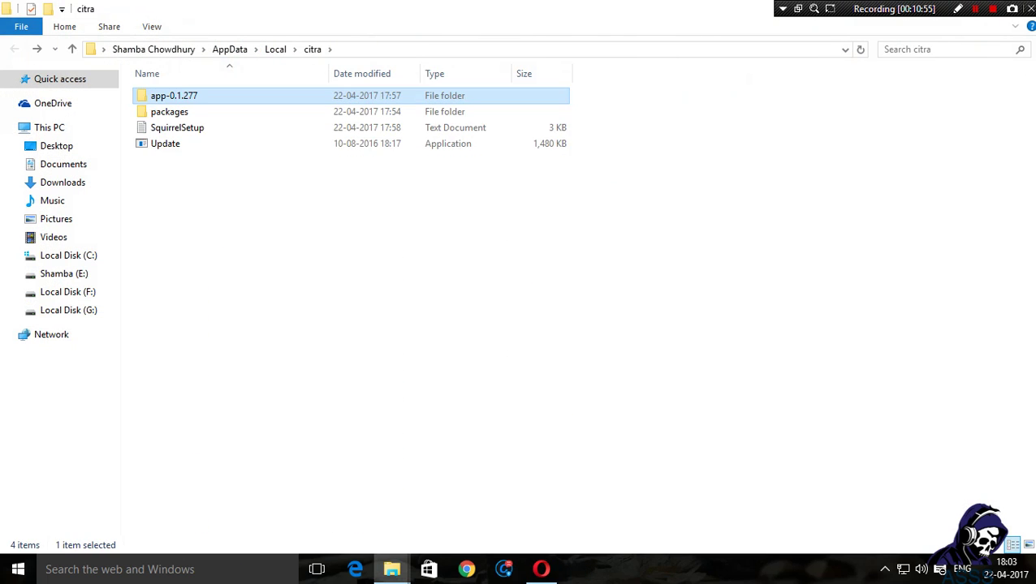
{"action": "key", "text": "Return"}
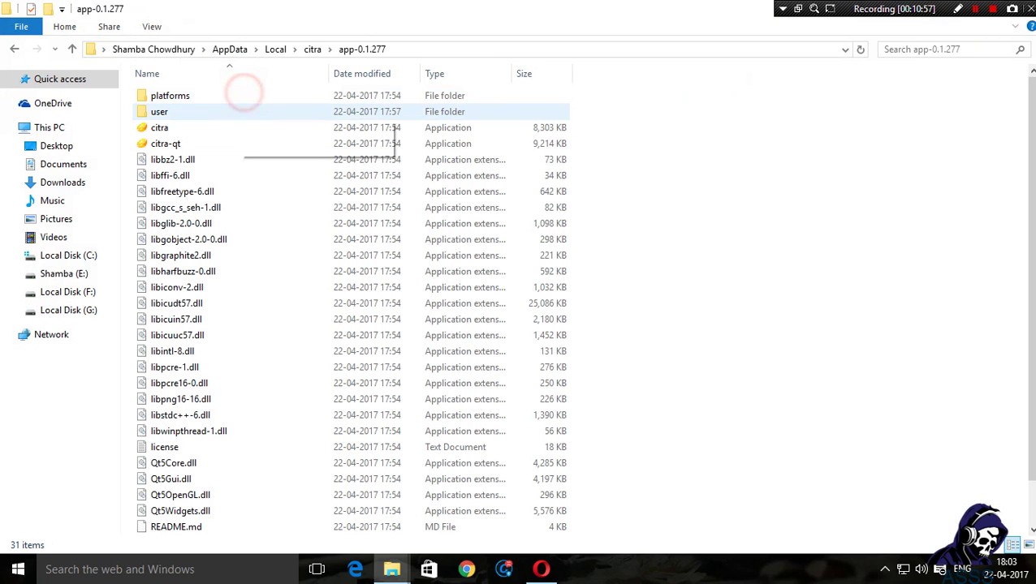
{"action": "left_click", "coordinate": [166, 144]}
{"action": "double_click", "coordinate": [166, 145]}
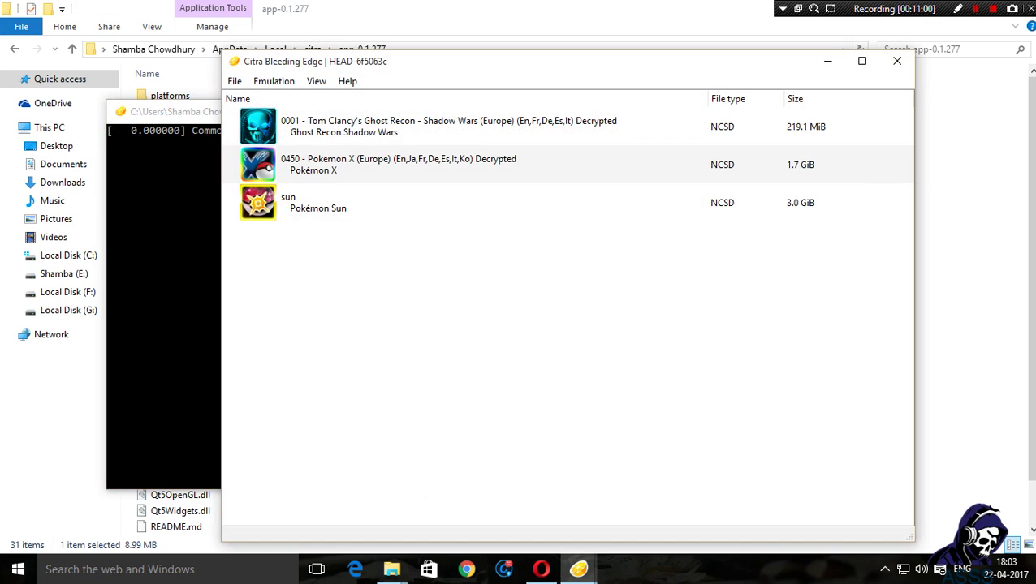
{"action": "left_click", "coordinate": [862, 61]}
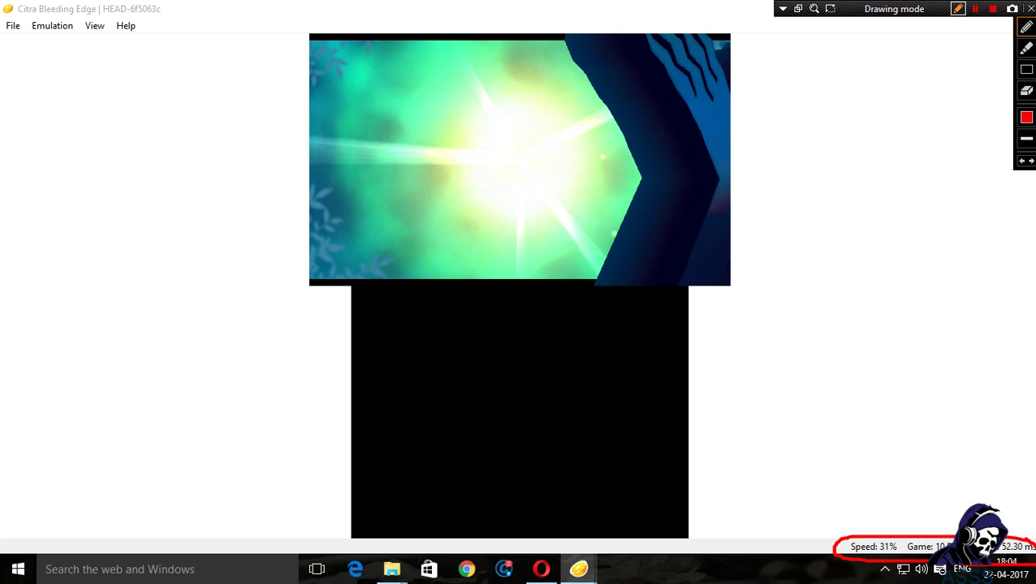
Walk the character down the house path to the street, then left to the walkway between the flower beds
{"action": "key", "text": "ctrl+shift+d"}
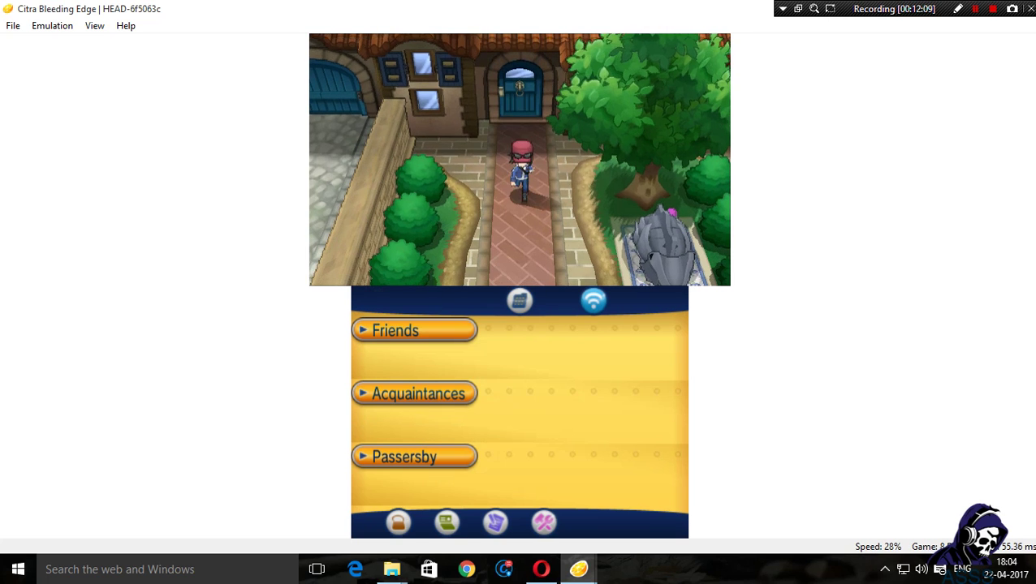
{"action": "key", "text": "Down"}
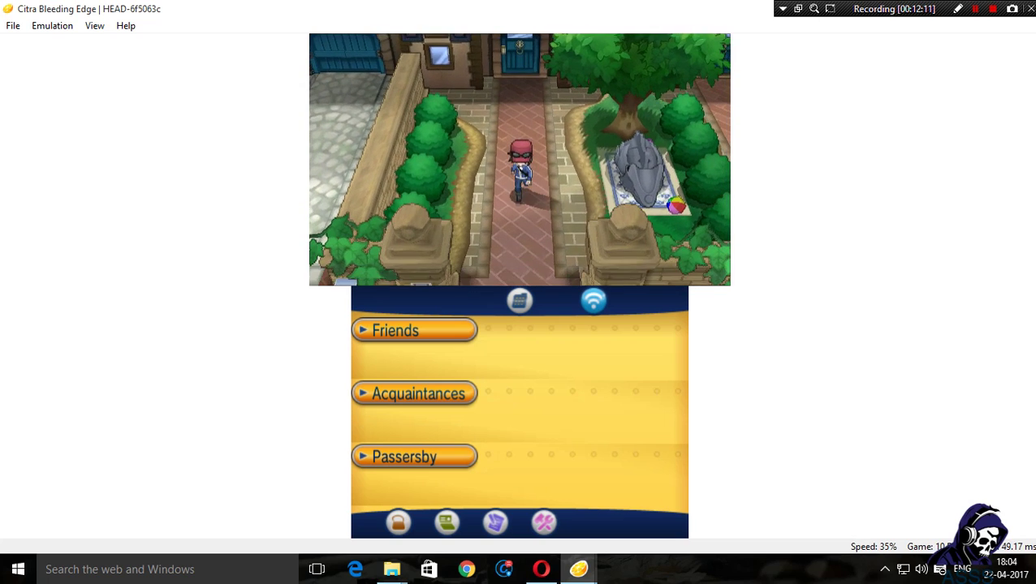
{"action": "key", "text": "Down"}
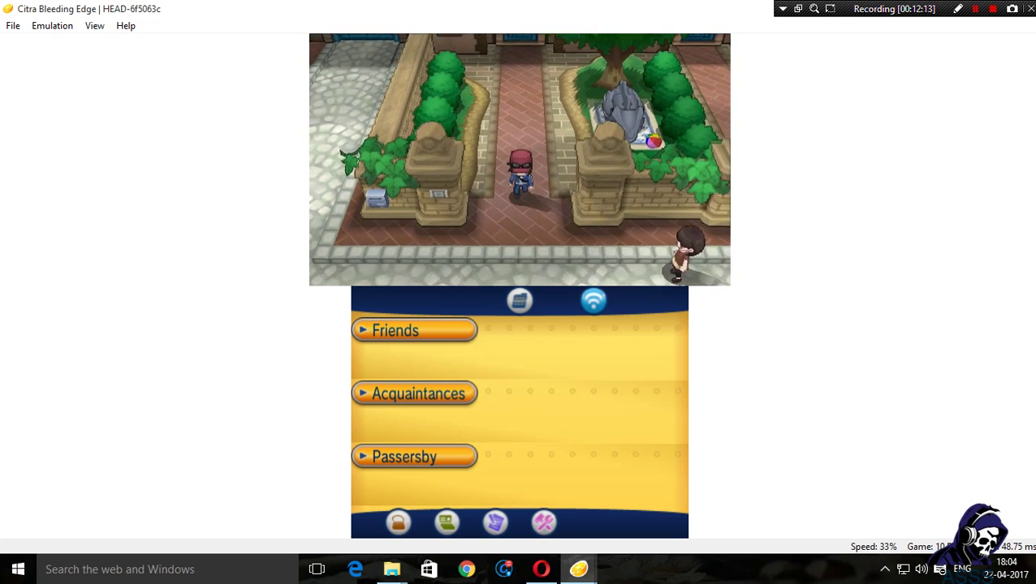
{"action": "key", "text": "Left"}
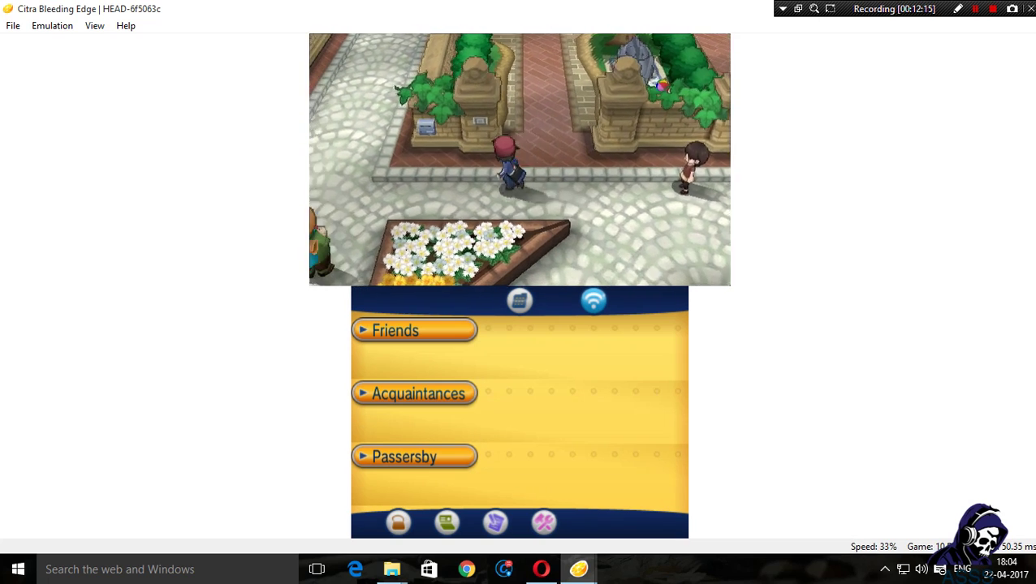
{"action": "key", "text": "Left"}
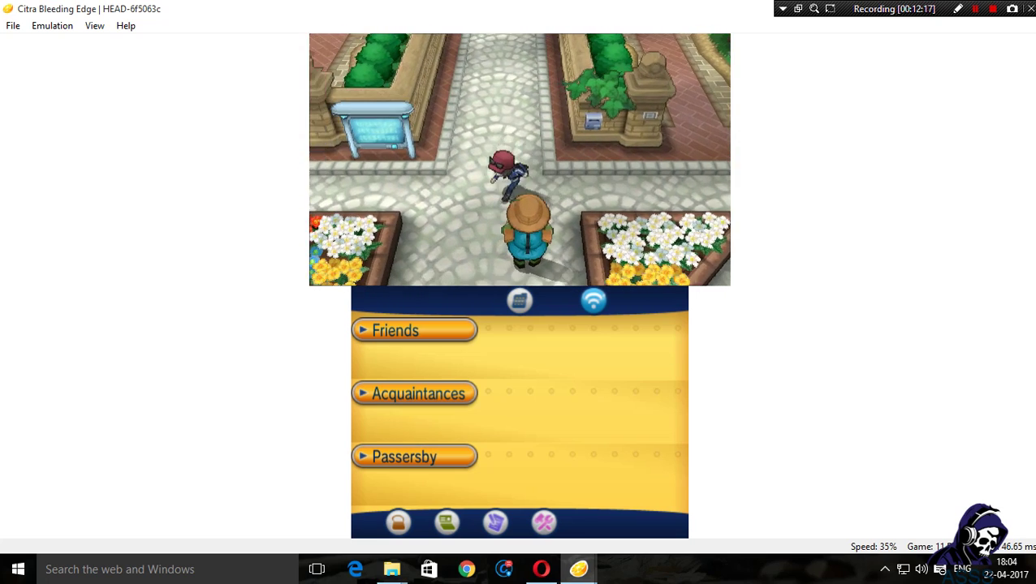
{"action": "key", "text": "Down"}
{"action": "key", "text": "Down"}
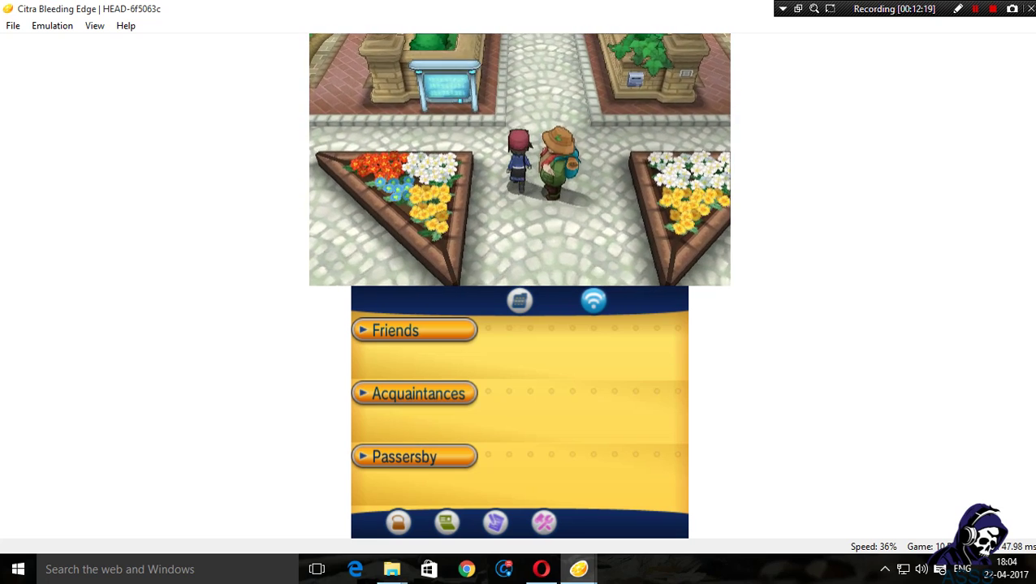
{"action": "key", "text": "Left"}
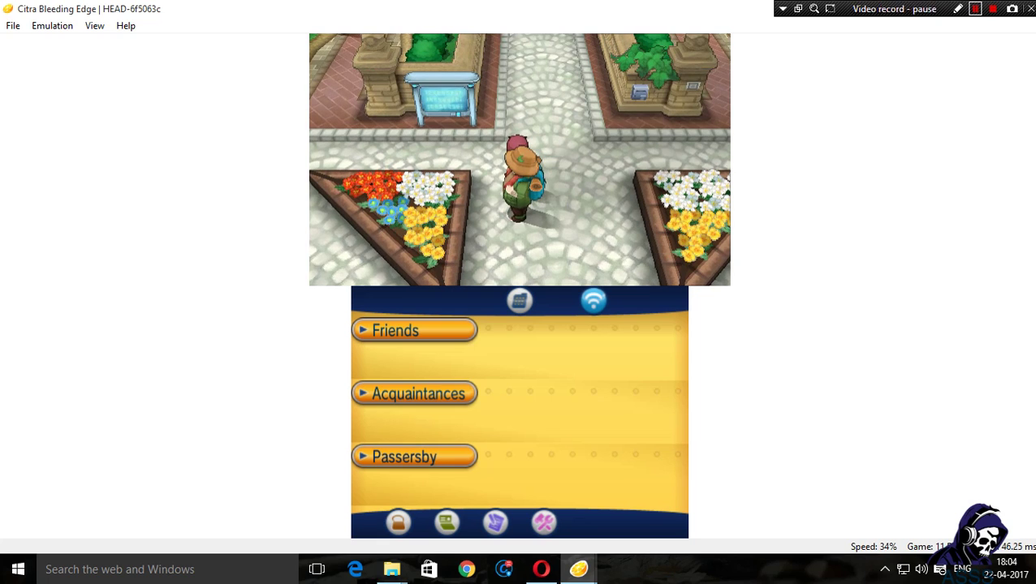
{"action": "left_click", "coordinate": [975, 9]}
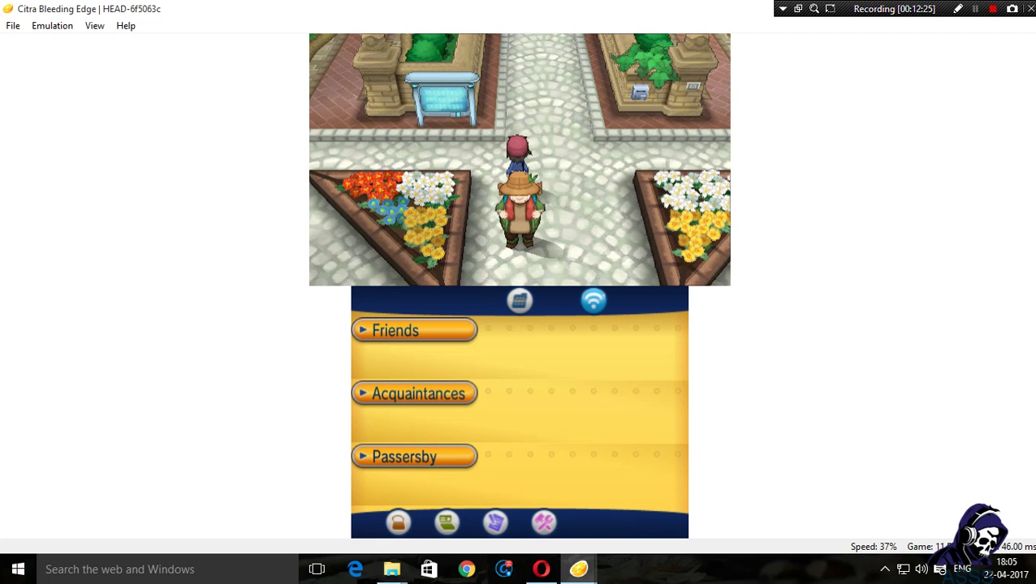
Walk the character up the stone path and through the open blue gate onto the dirt road
{"action": "key", "text": "Up"}
{"action": "key", "text": "Up"}
{"action": "key", "text": "Up"}
{"action": "key", "text": "Up"}
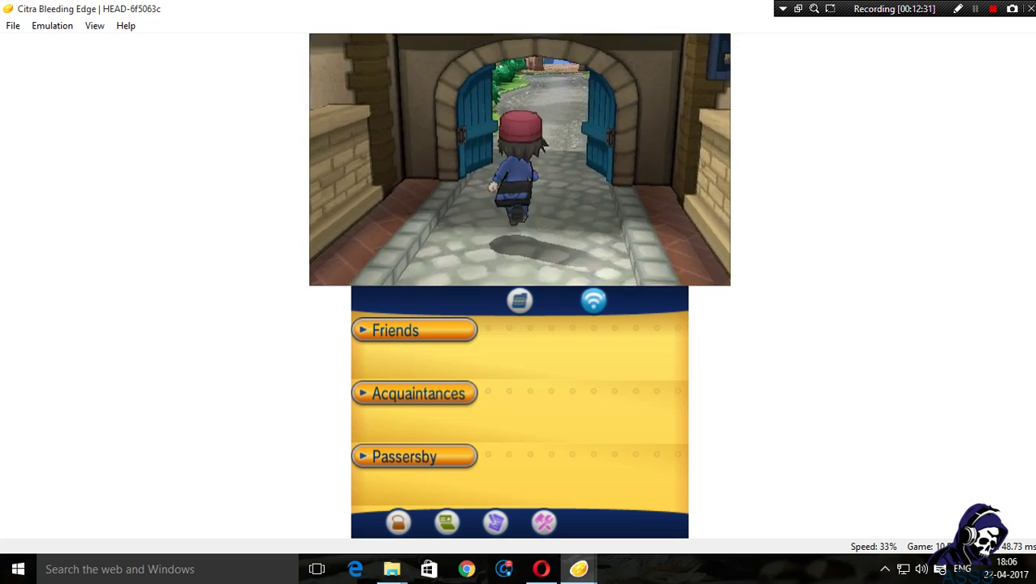
{"action": "key", "text": "Up"}
Follow Route 1, Vaniville Pathway, through the stone arch into Aquacorde Town
{"action": "key", "text": "Up"}
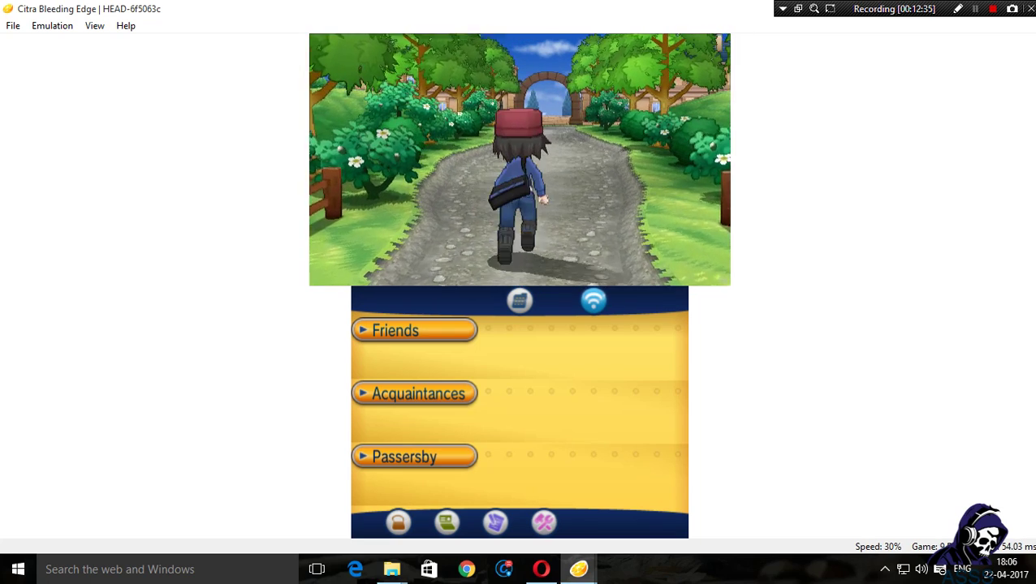
{"action": "key", "text": "Up"}
{"action": "key", "text": "Up"}
{"action": "key", "text": "Up"}
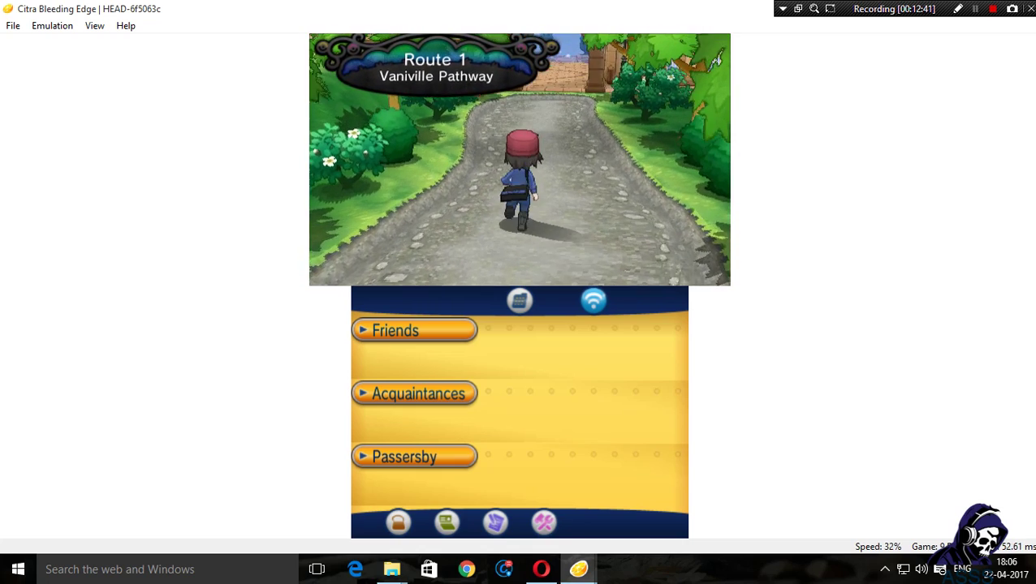
{"action": "key", "text": "Up"}
{"action": "key", "text": "Up"}
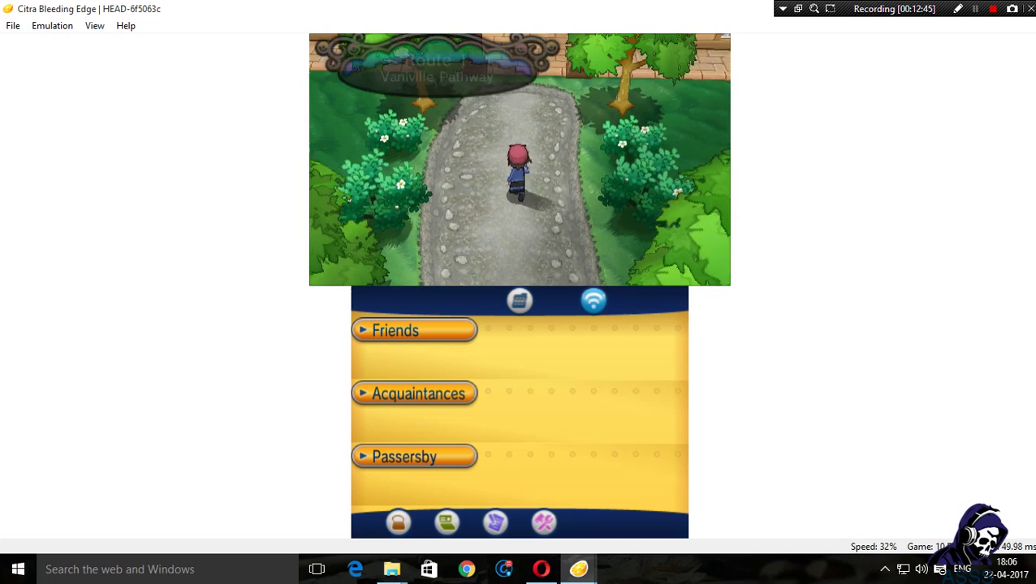
{"action": "key", "text": "Up"}
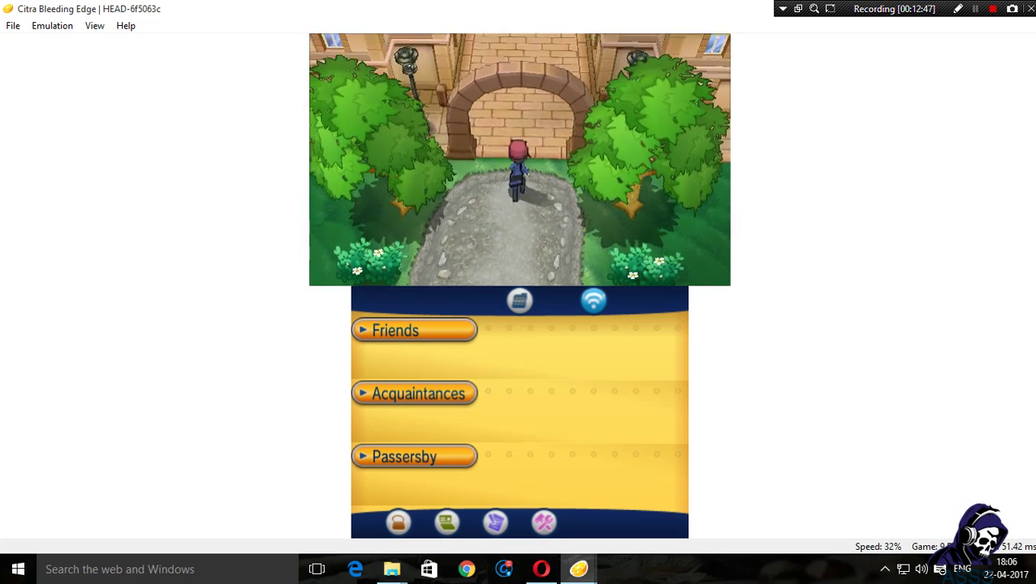
{"action": "key", "text": "Up"}
{"action": "key", "text": "Up"}
Walk up and left through Aquacorde Town to meet the friends at the outdoor café table
{"action": "key", "text": "Up"}
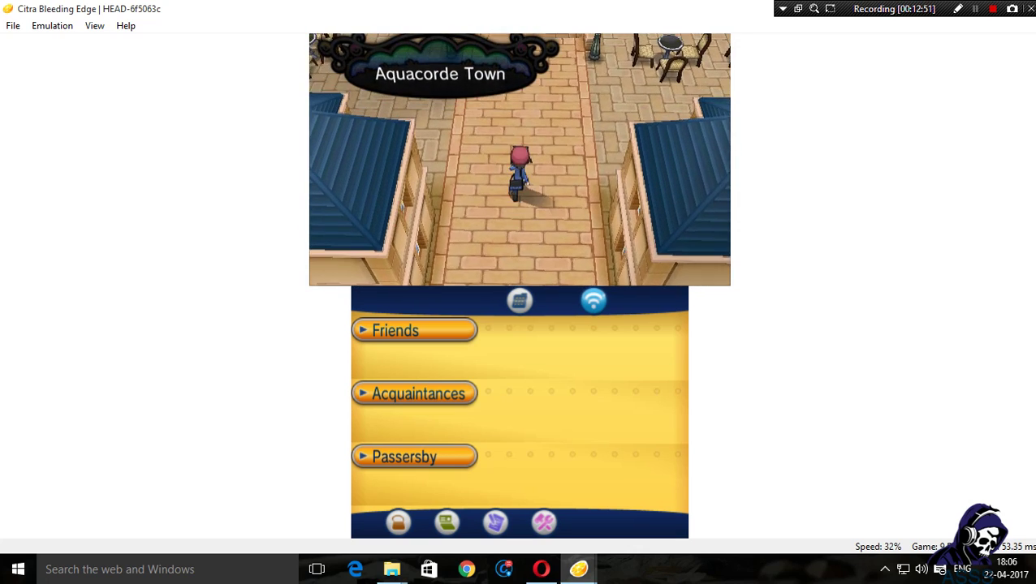
{"action": "key", "text": "Up"}
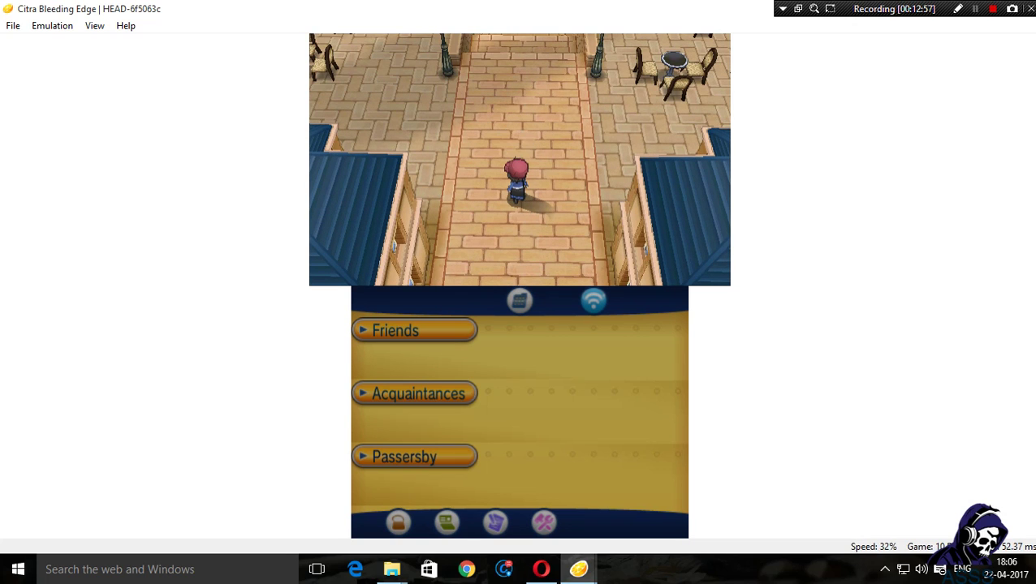
{"action": "key", "text": "Up"}
{"action": "key", "text": "Left"}
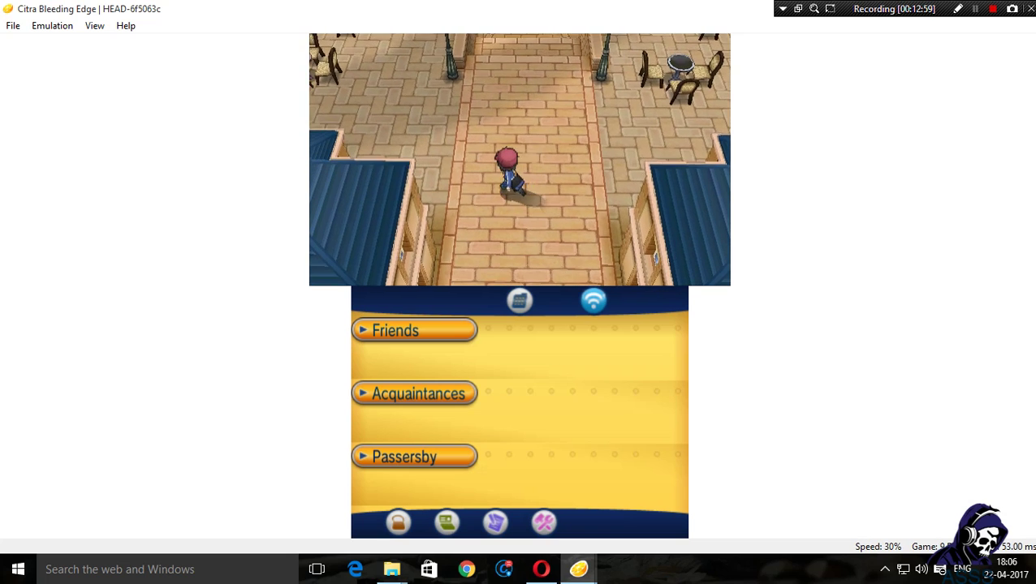
{"action": "key", "text": "Up"}
{"action": "key", "text": "Left"}
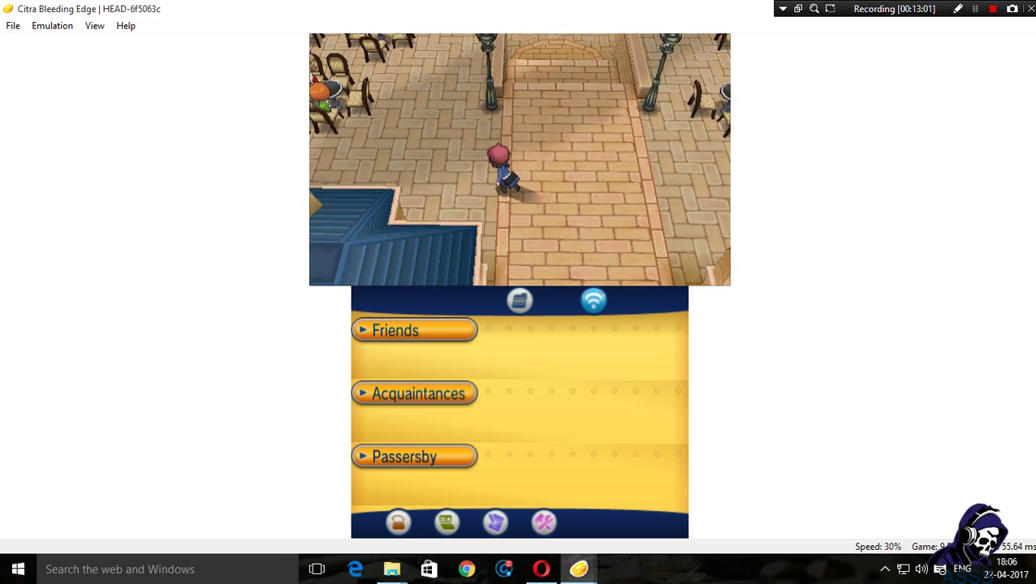
{"action": "key", "text": "Left"}
{"action": "key", "text": "Left"}
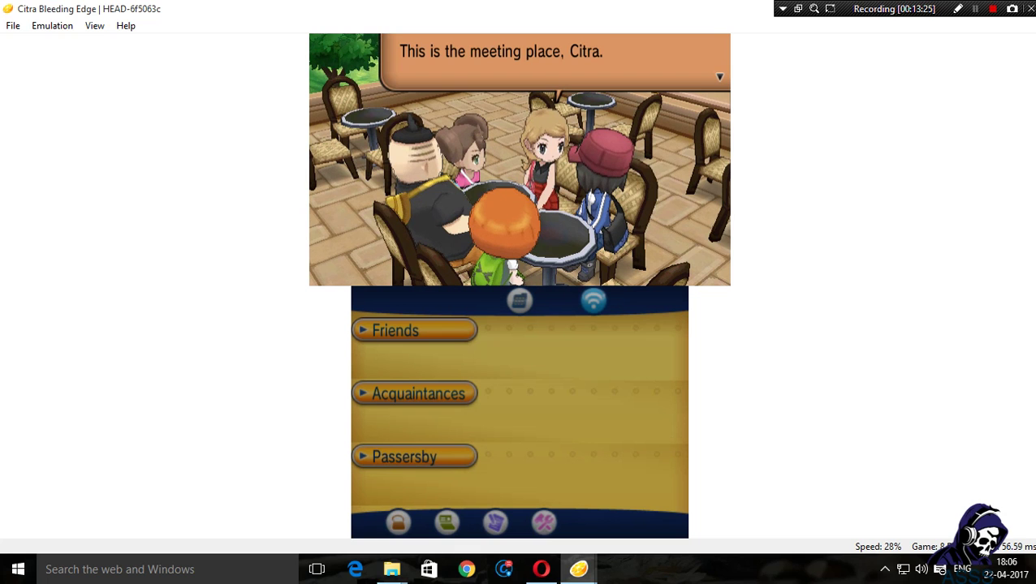
Stop the Pokemon X emulation and return to the game list
{"action": "left_click", "coordinate": [51, 25]}
{"action": "left_click", "coordinate": [65, 77]}
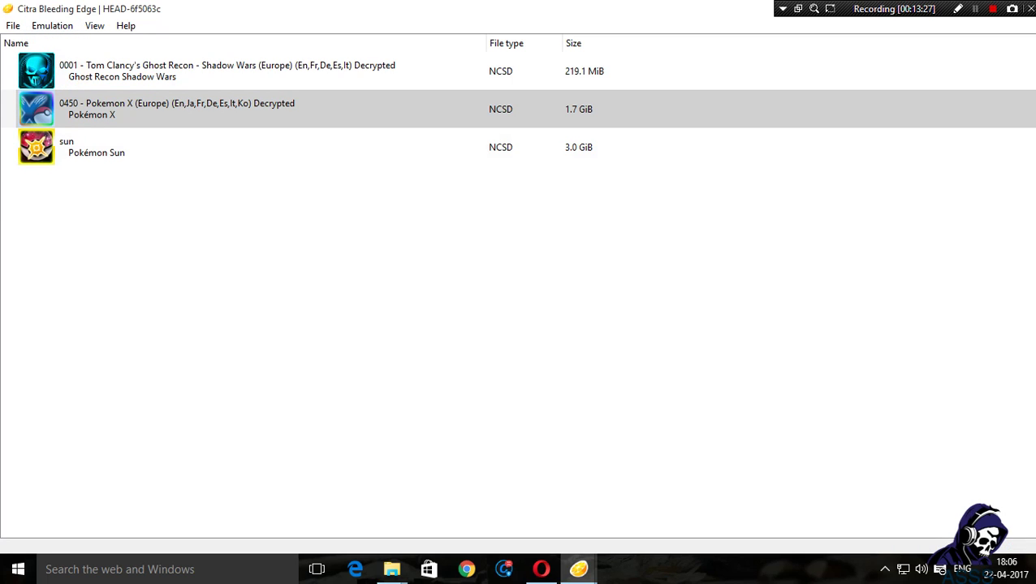
{"action": "mouse_move", "coordinate": [578, 569]}
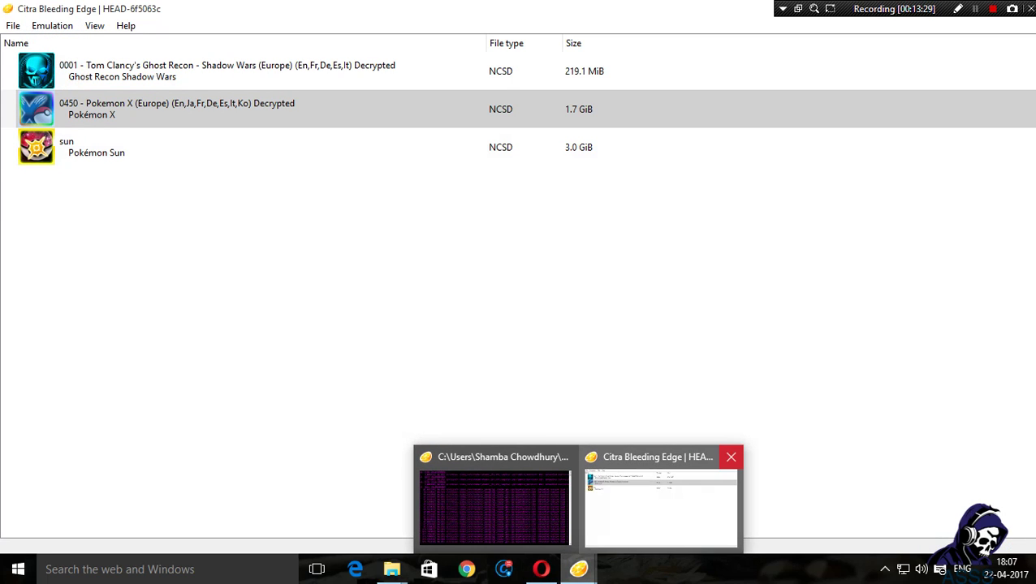
Close the Citra emulator together with its console window
{"action": "left_click", "coordinate": [731, 457]}
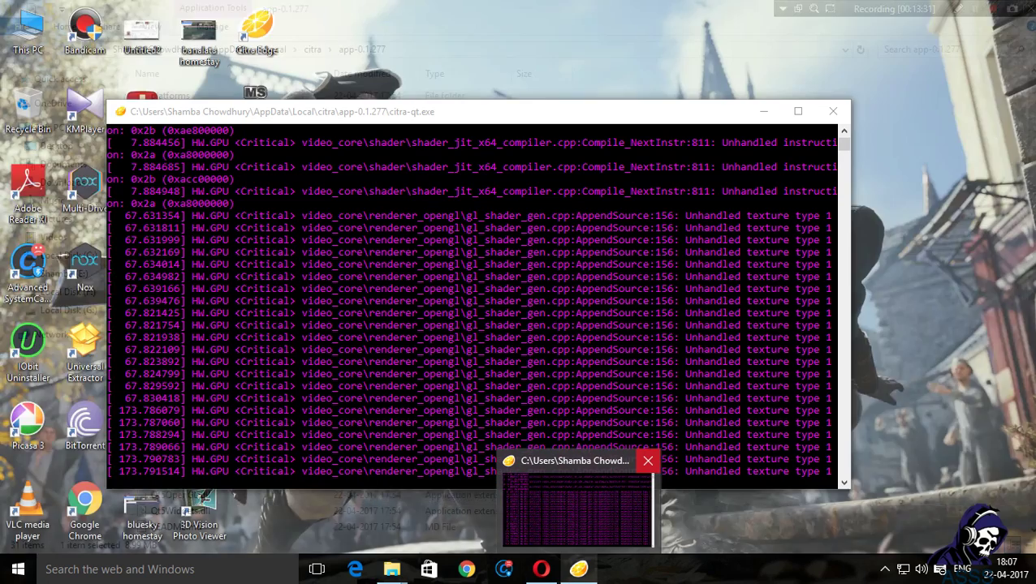
{"action": "left_click", "coordinate": [647, 461]}
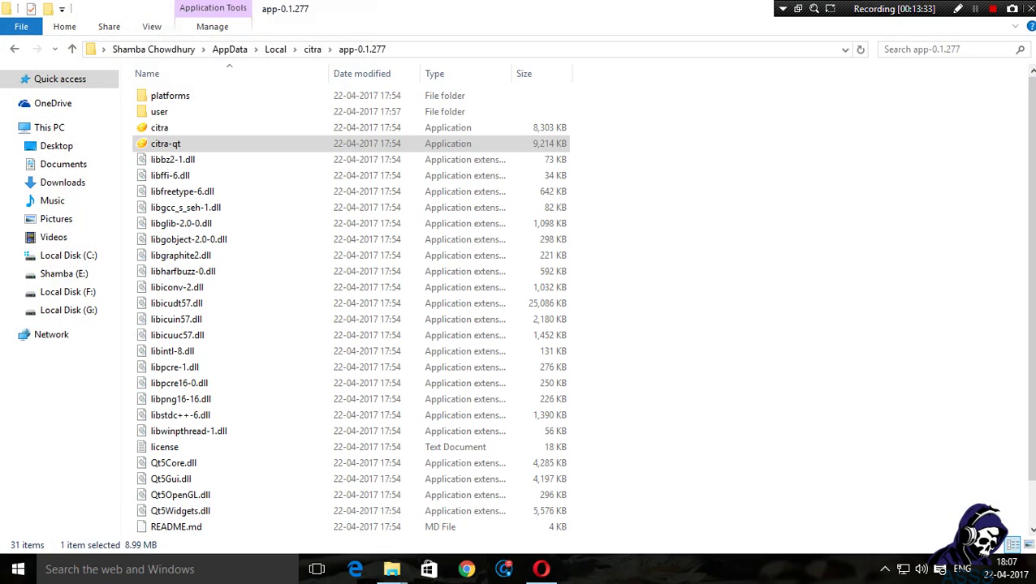
Switch to the Opera browser and open the asss group rocks site in a new tab
{"action": "left_click", "coordinate": [540, 569]}
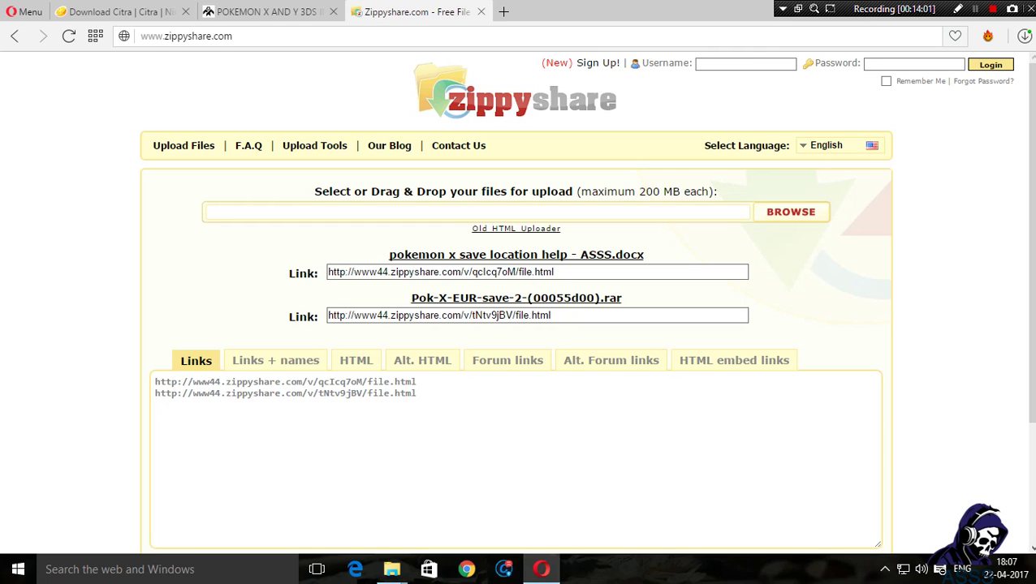
{"action": "left_click", "coordinate": [503, 11]}
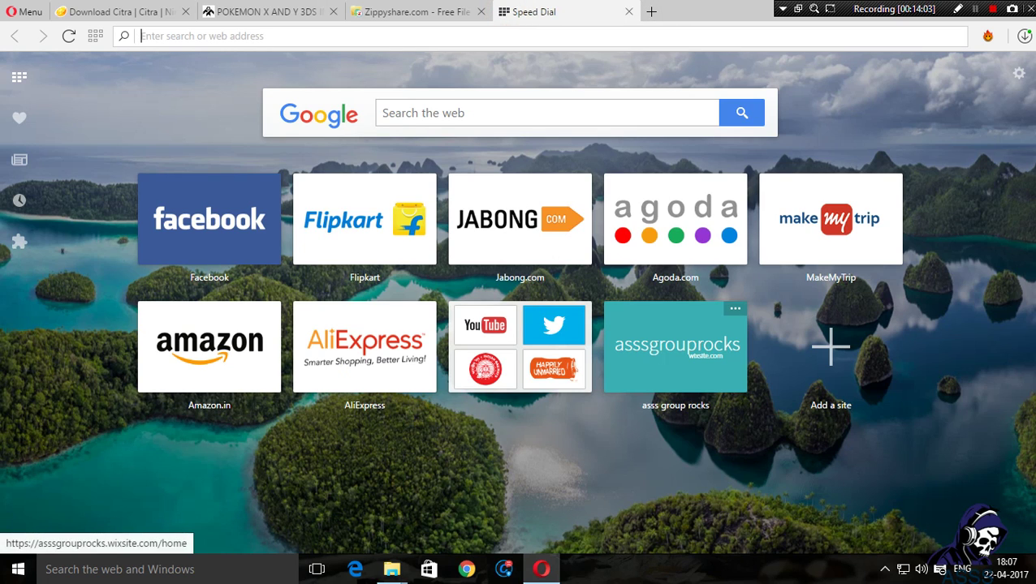
{"action": "left_click", "coordinate": [695, 371]}
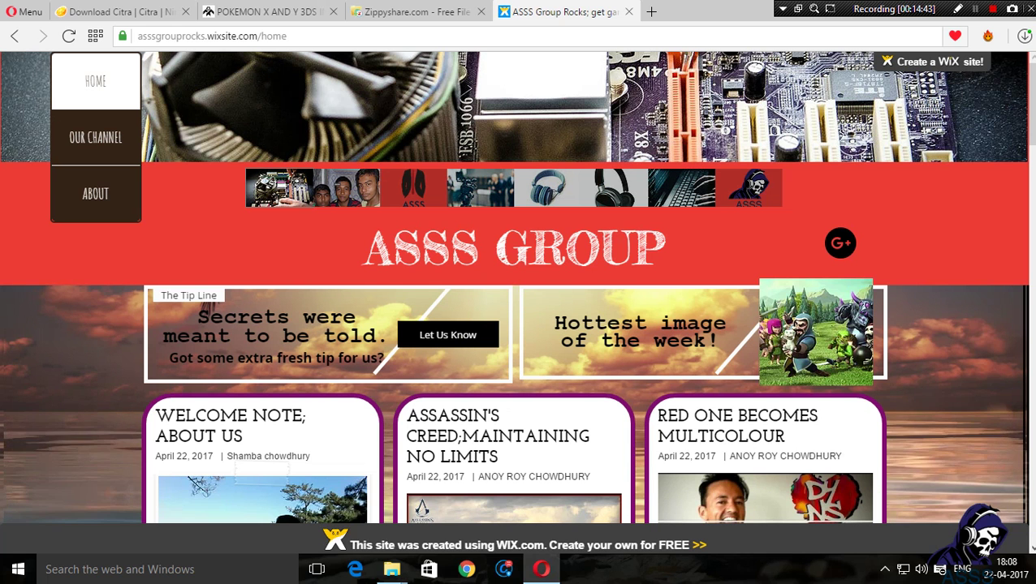
Find the "Can Citra run Pokemon Sun?" post on the home page and circle it in red with the screen recorder's pen
{"action": "scroll", "coordinate": [518, 288], "scroll_direction": "down", "scroll_amount": 4}
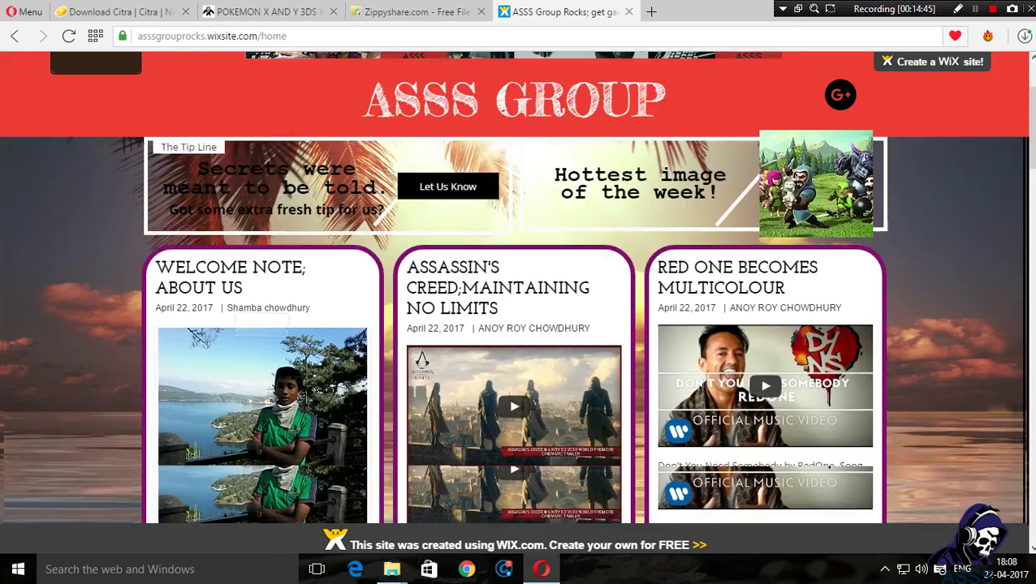
{"action": "scroll", "coordinate": [518, 288], "scroll_direction": "down", "scroll_amount": 5}
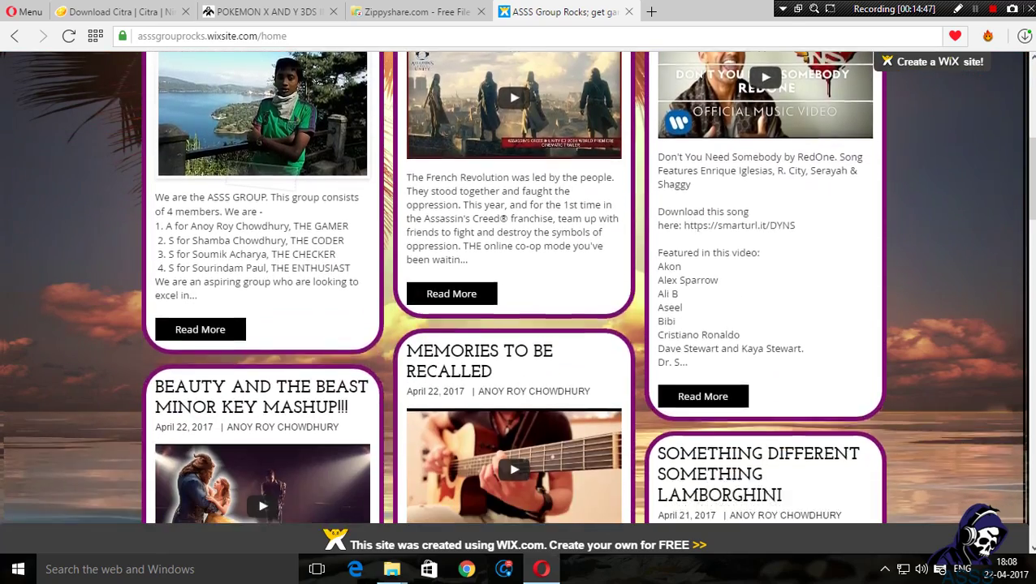
{"action": "scroll", "coordinate": [517, 288], "scroll_direction": "down", "scroll_amount": 6}
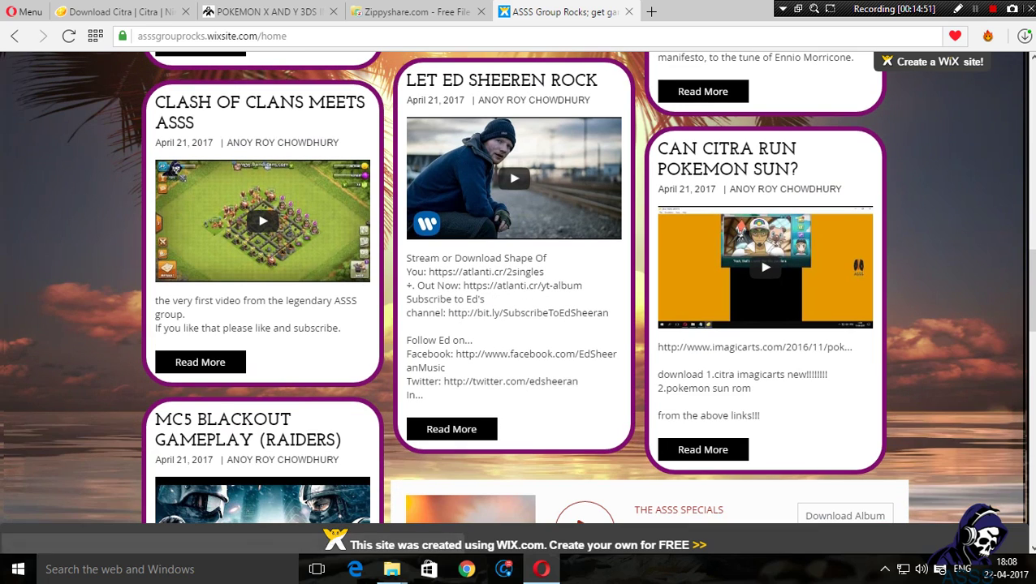
{"action": "left_click", "coordinate": [958, 9]}
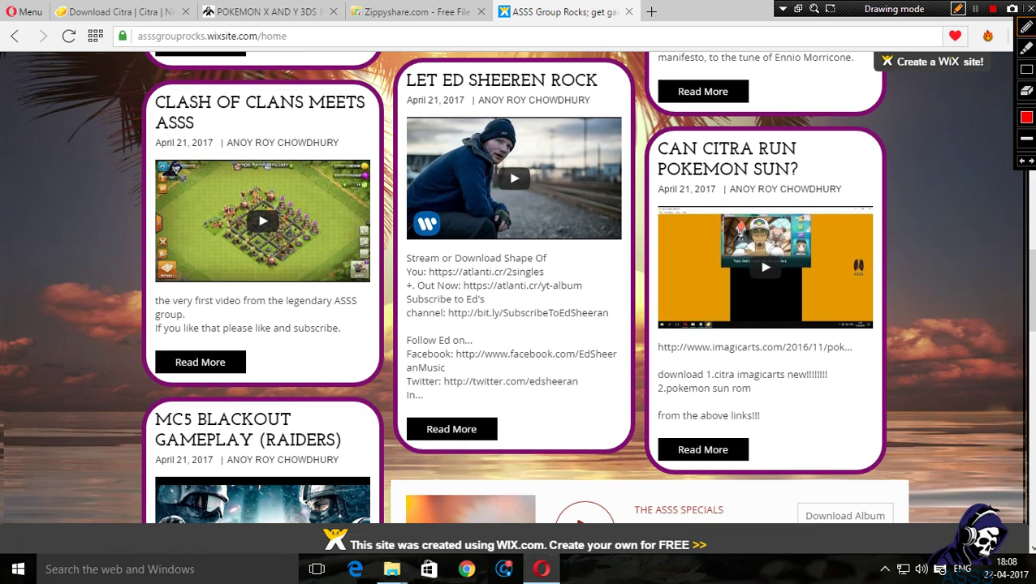
{"action": "mouse_move", "coordinate": [907, 195]}
{"action": "left_mouse_down"}
{"action": "mouse_move", "coordinate": [715, 135]}
{"action": "mouse_move", "coordinate": [636, 162]}
{"action": "mouse_move", "coordinate": [615, 289]}
{"action": "mouse_move", "coordinate": [647, 435]}
{"action": "mouse_move", "coordinate": [872, 400]}
{"action": "left_mouse_up"}
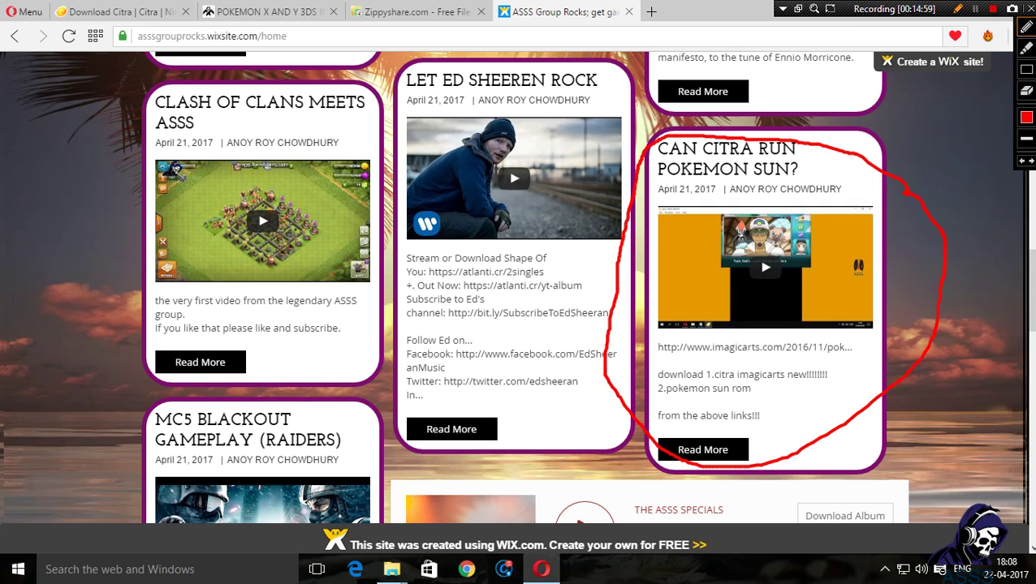
{"action": "left_click", "coordinate": [958, 9]}
Look over the home page's music player, photo gallery, My Channel videos and mailing-list form, and return to the ASSS Group header
{"action": "scroll", "coordinate": [520, 287], "scroll_direction": "down", "scroll_amount": 4}
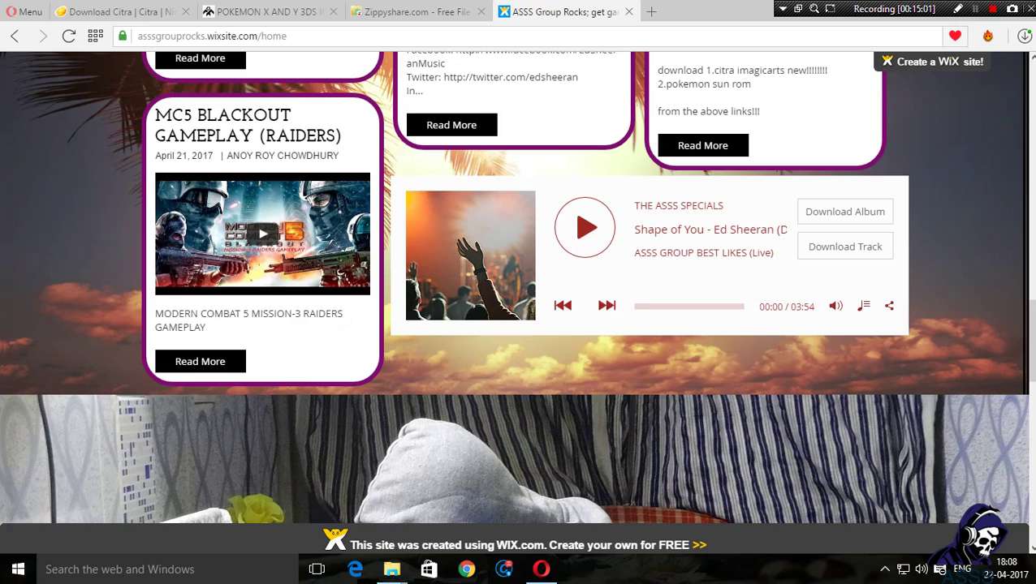
{"action": "scroll", "coordinate": [516, 286], "scroll_direction": "down", "scroll_amount": 5}
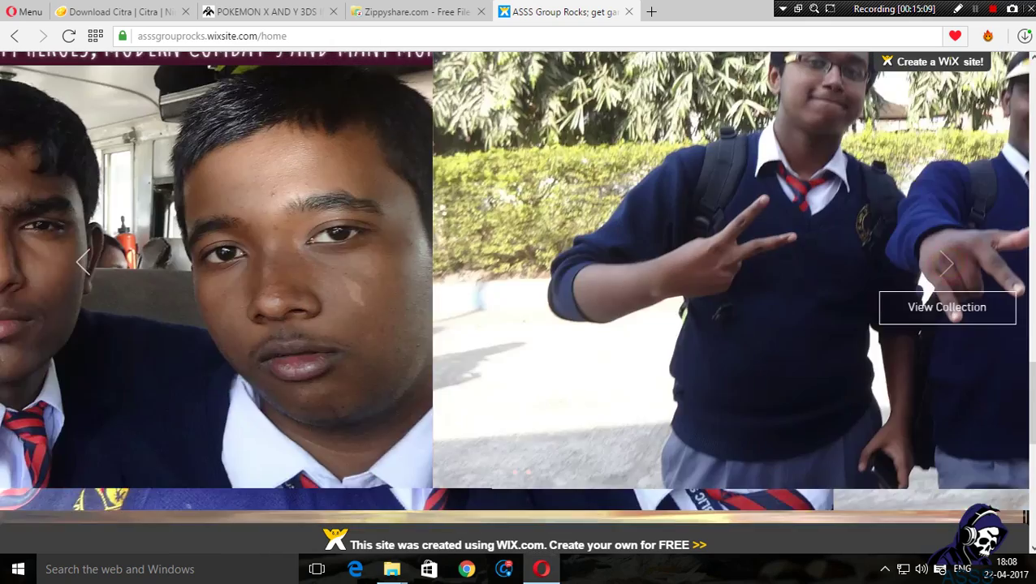
{"action": "scroll", "coordinate": [491, 286], "scroll_direction": "down", "scroll_amount": 5}
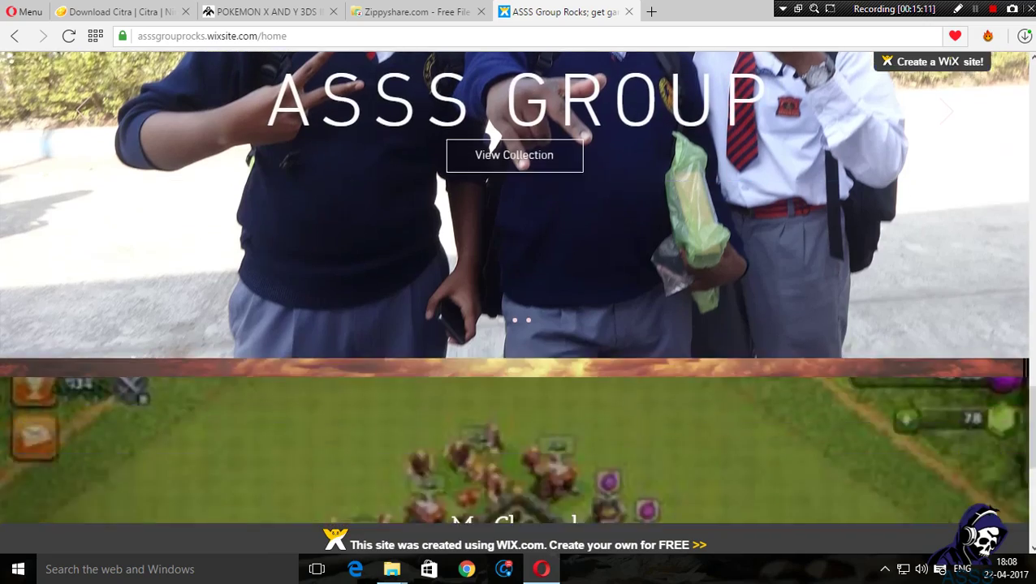
{"action": "scroll", "coordinate": [513, 284], "scroll_direction": "up", "scroll_amount": 1}
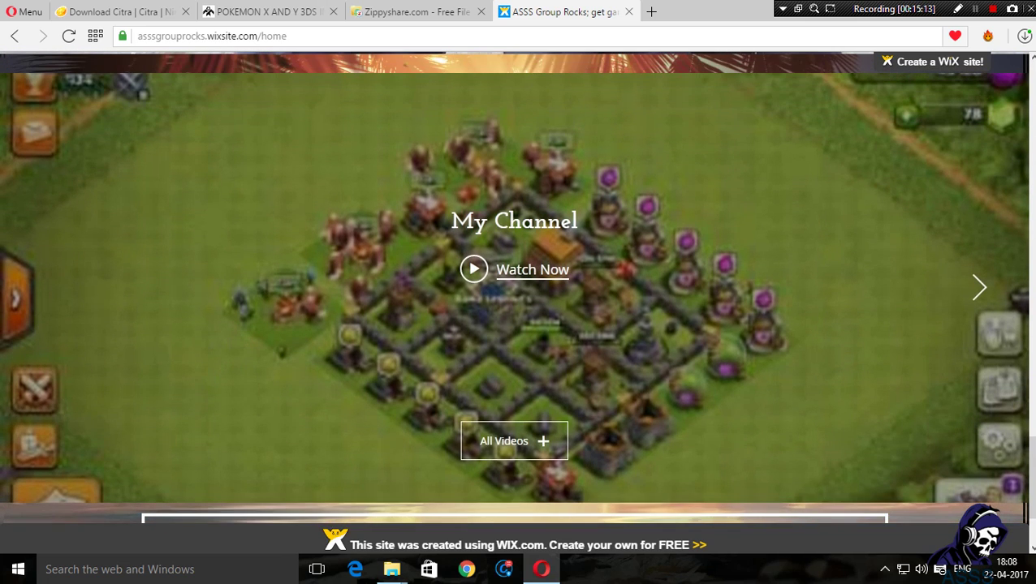
{"action": "key", "text": "F5"}
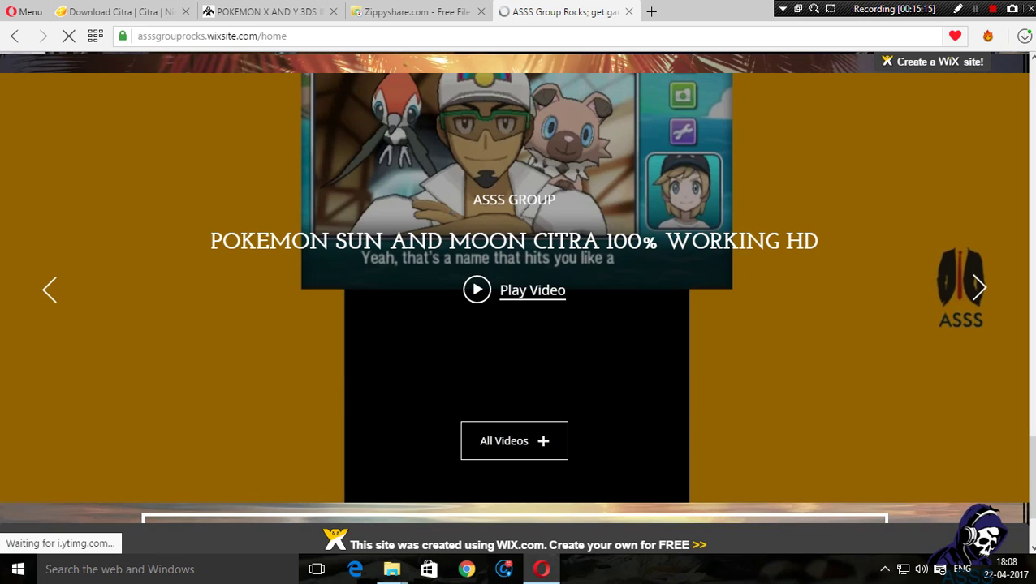
{"action": "scroll", "coordinate": [515, 286], "scroll_direction": "up", "scroll_amount": 15}
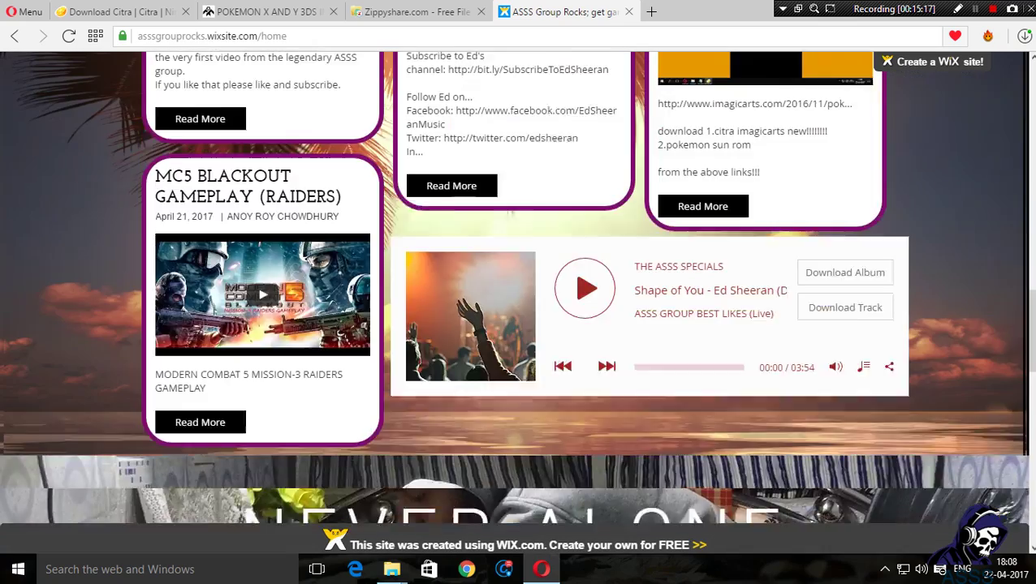
{"action": "scroll", "coordinate": [515, 286], "scroll_direction": "down", "scroll_amount": 2}
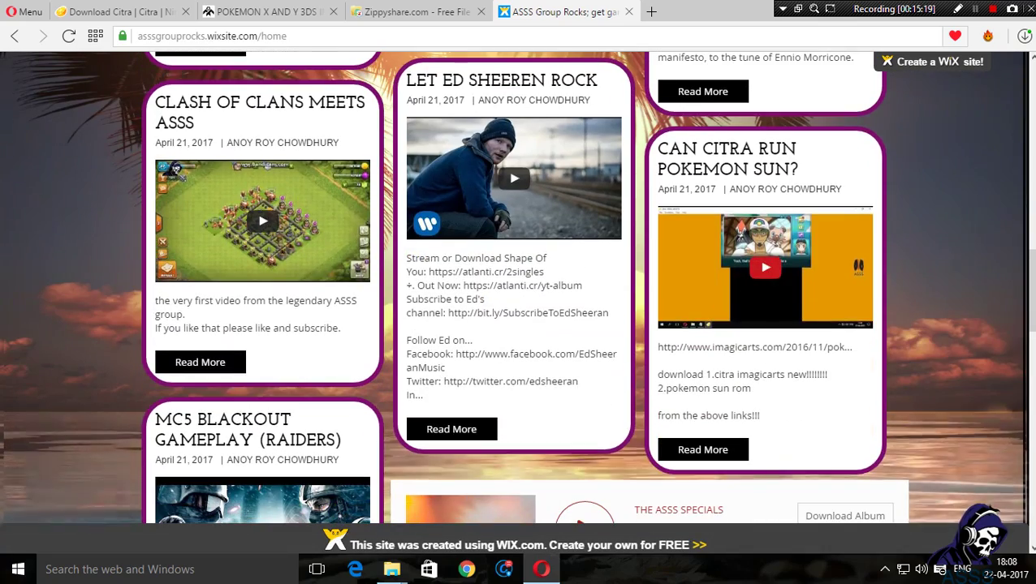
{"action": "scroll", "coordinate": [765, 267], "scroll_direction": "down", "scroll_amount": 15}
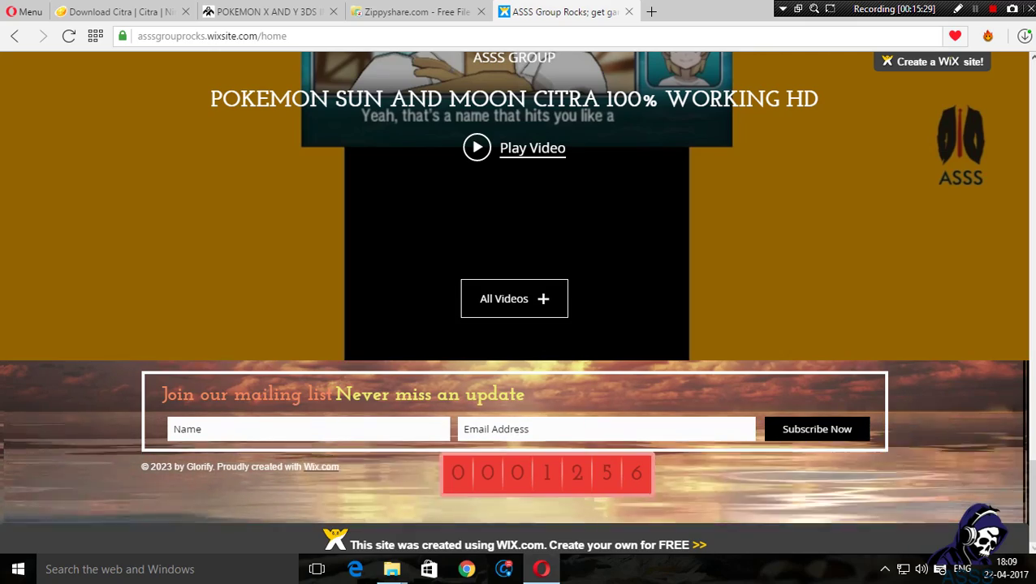
{"action": "scroll", "coordinate": [518, 286], "scroll_direction": "up", "scroll_amount": 15}
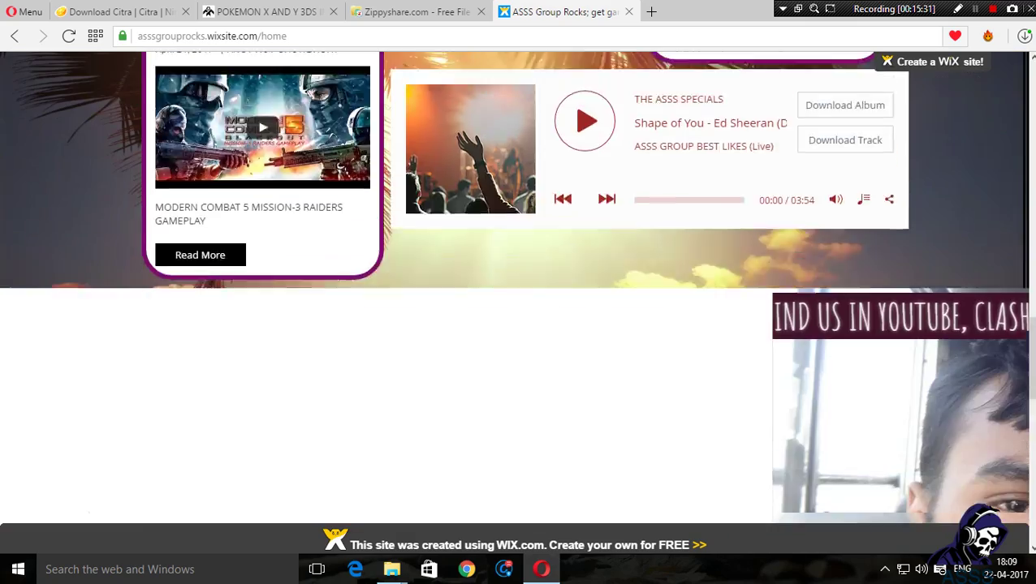
{"action": "scroll", "coordinate": [518, 286], "scroll_direction": "up", "scroll_amount": 10}
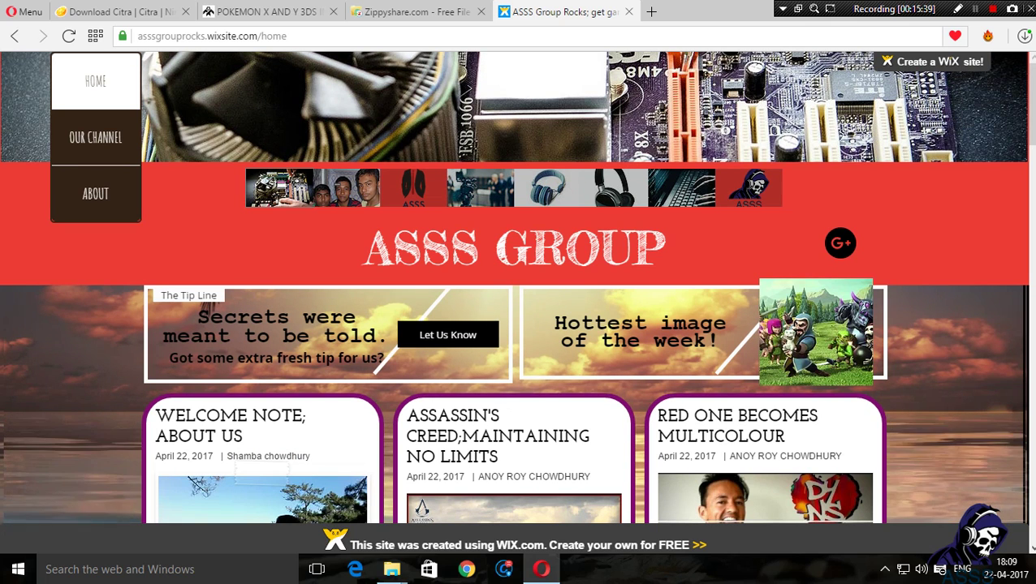
Minimise the browser and draw two red outline arrows over the app-0.1.277 folder window, one pointing left and one pointing right
{"action": "left_click", "coordinate": [541, 569]}
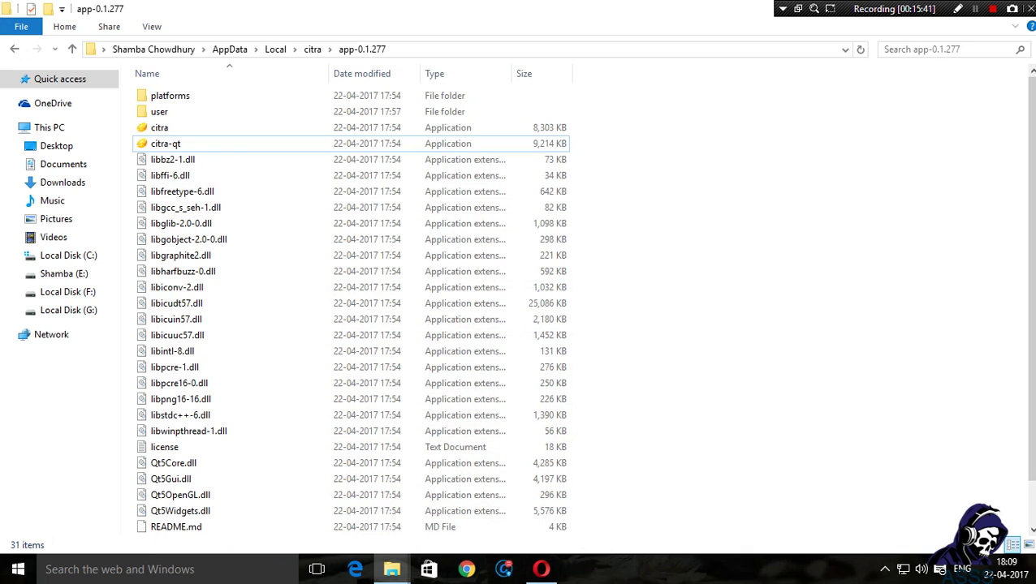
{"action": "left_click", "coordinate": [958, 9]}
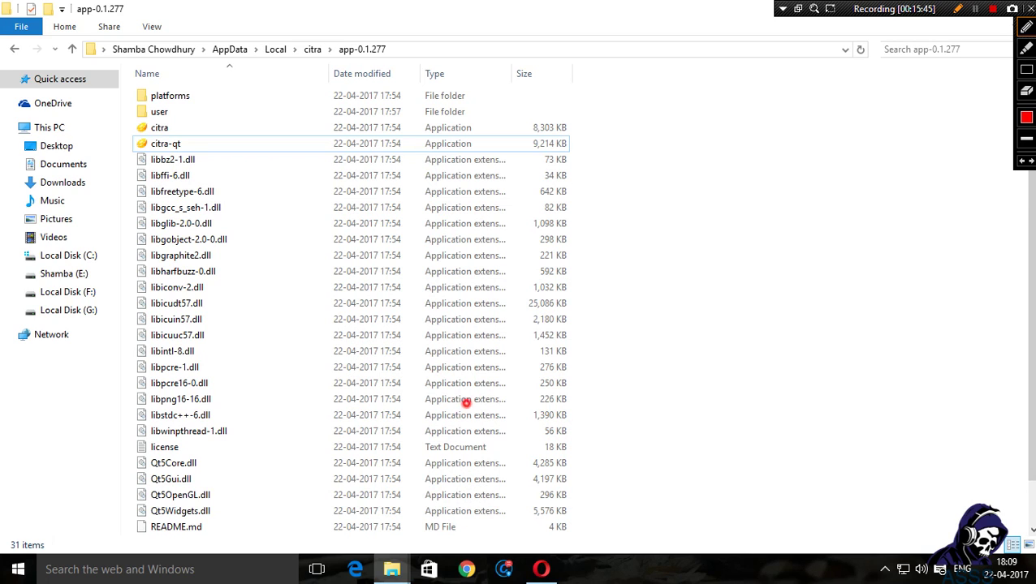
{"action": "mouse_move", "coordinate": [466, 404]}
{"action": "left_mouse_down"}
{"action": "mouse_move", "coordinate": [380, 393]}
{"action": "mouse_move", "coordinate": [357, 487]}
{"action": "mouse_move", "coordinate": [490, 451]}
{"action": "mouse_move", "coordinate": [471, 401]}
{"action": "left_mouse_up"}
{"action": "mouse_move", "coordinate": [568, 408]}
{"action": "left_mouse_down"}
{"action": "mouse_move", "coordinate": [652, 378]}
{"action": "mouse_move", "coordinate": [707, 500]}
{"action": "mouse_move", "coordinate": [601, 469]}
{"action": "left_mouse_up"}
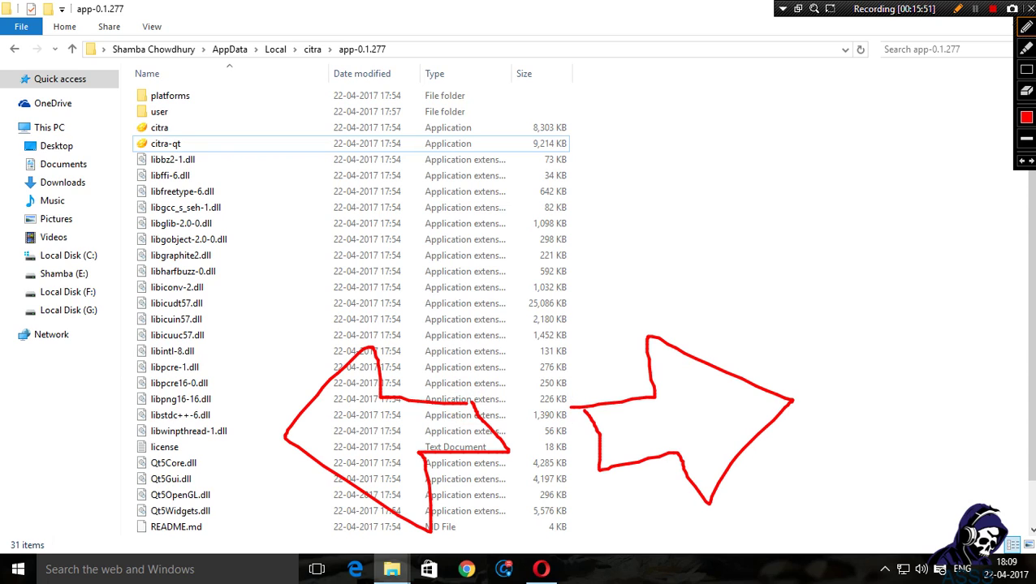